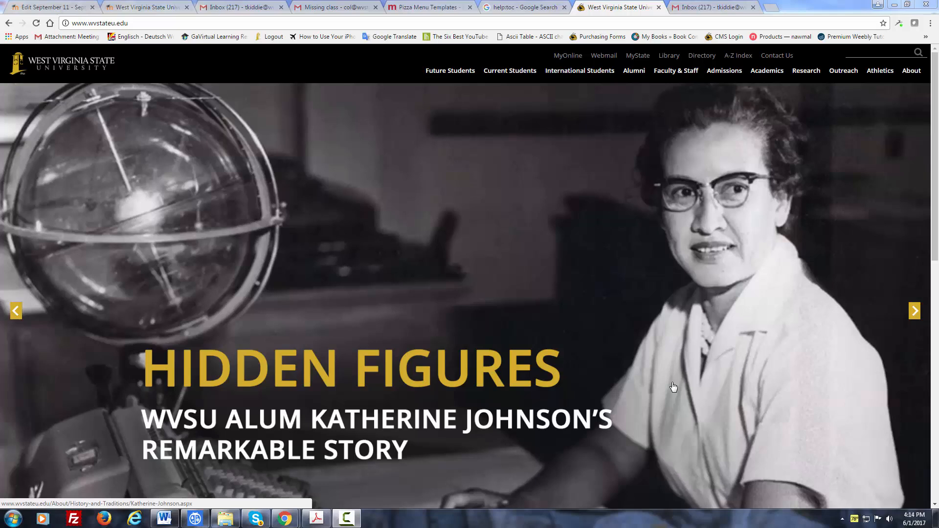
View the sample Papa Peppinos Menu.pdf in Adobe Acrobat and launch Scribus
{"action": "mouse_move", "coordinate": [320, 524]}
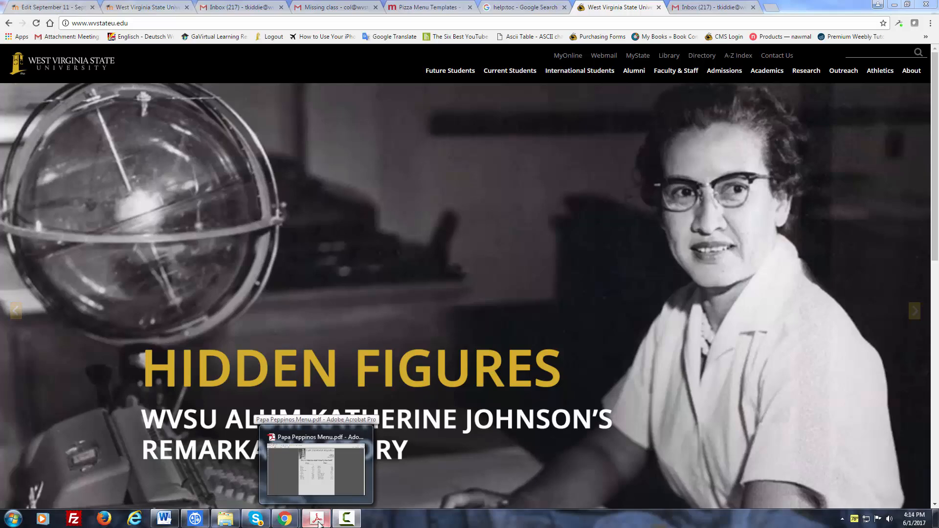
{"action": "left_click", "coordinate": [318, 523]}
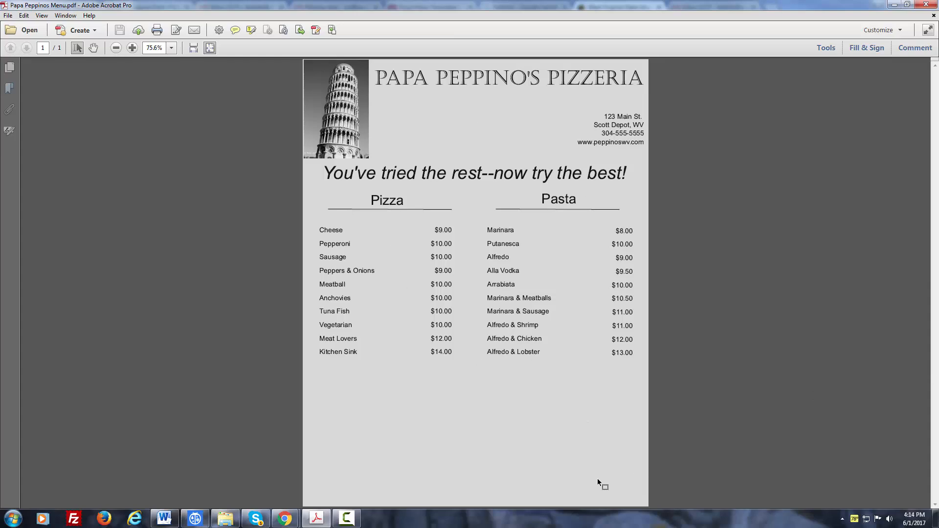
{"action": "left_click", "coordinate": [14, 519]}
{"action": "left_click", "coordinate": [54, 366]}
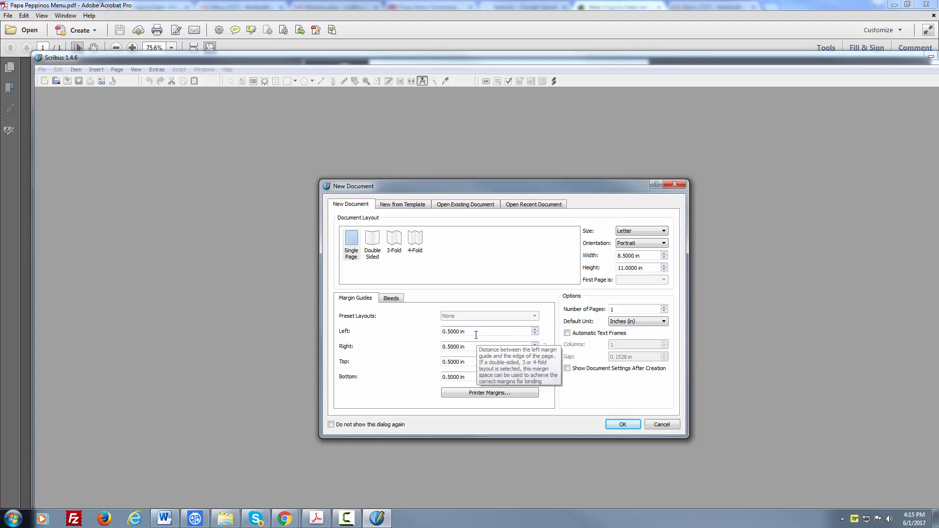
Create a single-page Letter portrait document with the left, right, top and bottom margins set to 0 in
{"action": "left_click_drag", "start_coordinate": [474, 332], "coordinate": [431, 332]}
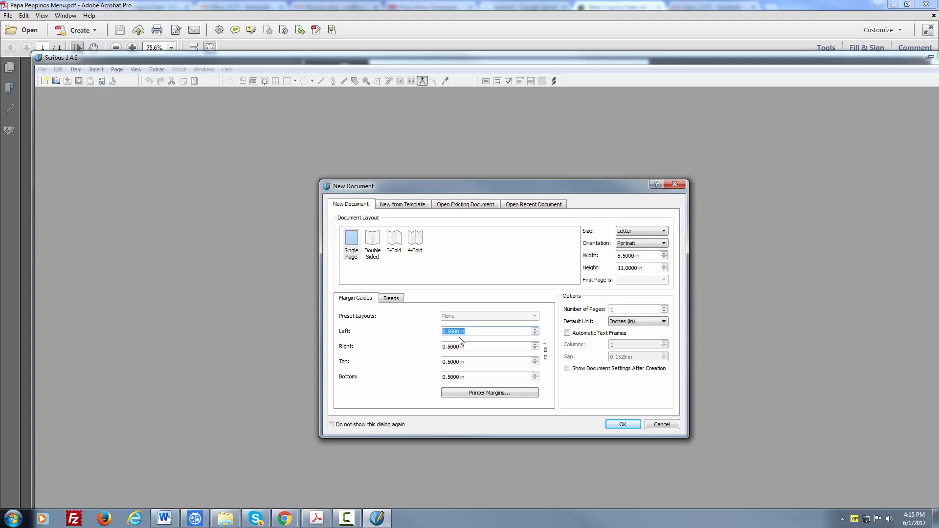
{"action": "type", "text": "0"}
{"action": "left_click_drag", "start_coordinate": [492, 346], "coordinate": [424, 348]}
{"action": "type", "text": "0"}
{"action": "left_click_drag", "start_coordinate": [479, 361], "coordinate": [411, 377]}
{"action": "type", "text": "00"}
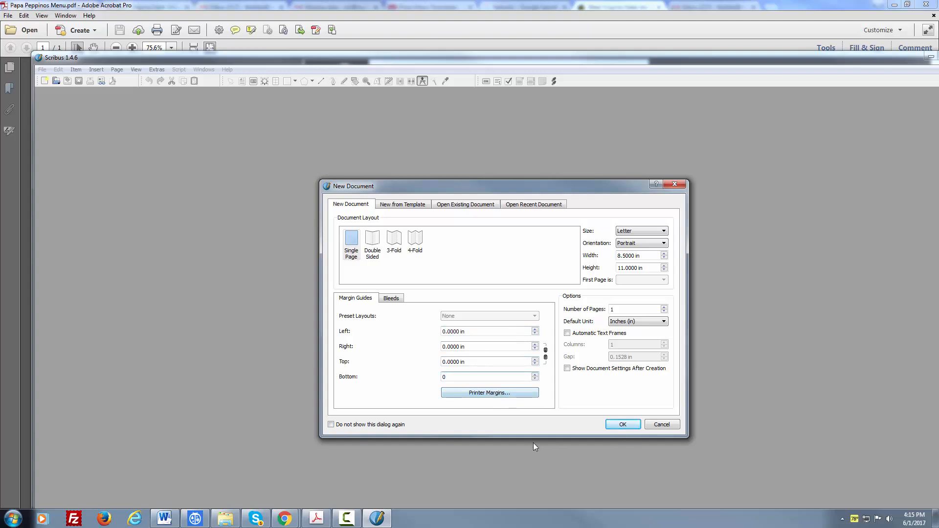
{"action": "left_click", "coordinate": [623, 425]}
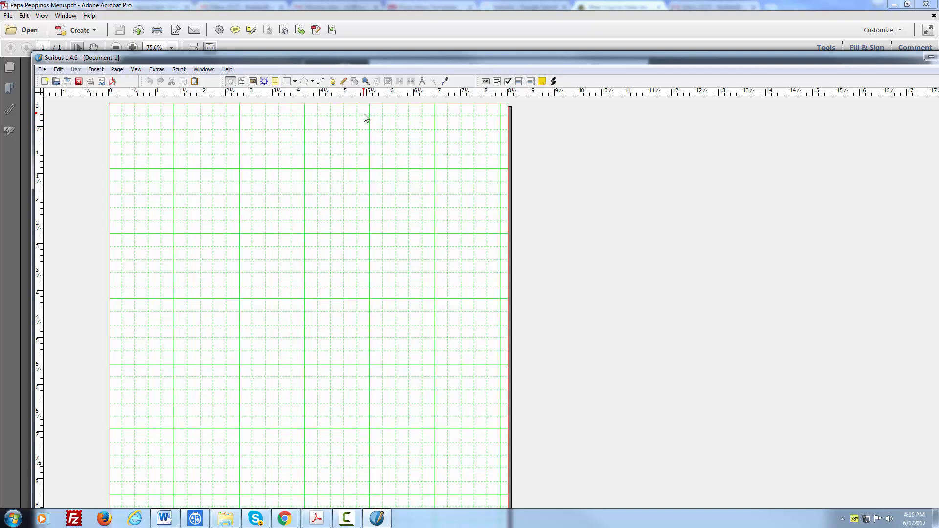
Draw a rectangle about 8.45 by 8.61 in from the page's upper-left corner across its full width
{"action": "key", "text": "s"}
{"action": "left_click_drag", "start_coordinate": [110, 105], "coordinate": [507, 509]}
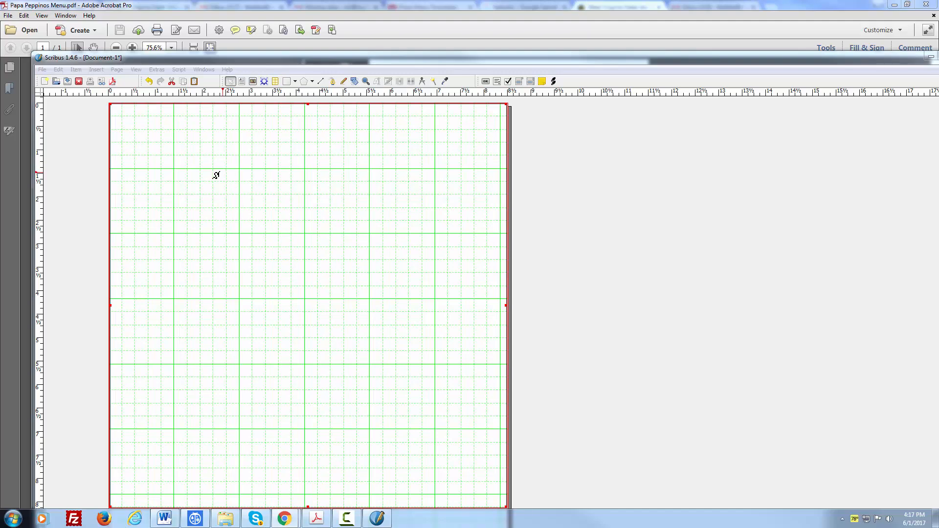
{"action": "left_click", "coordinate": [427, 162]}
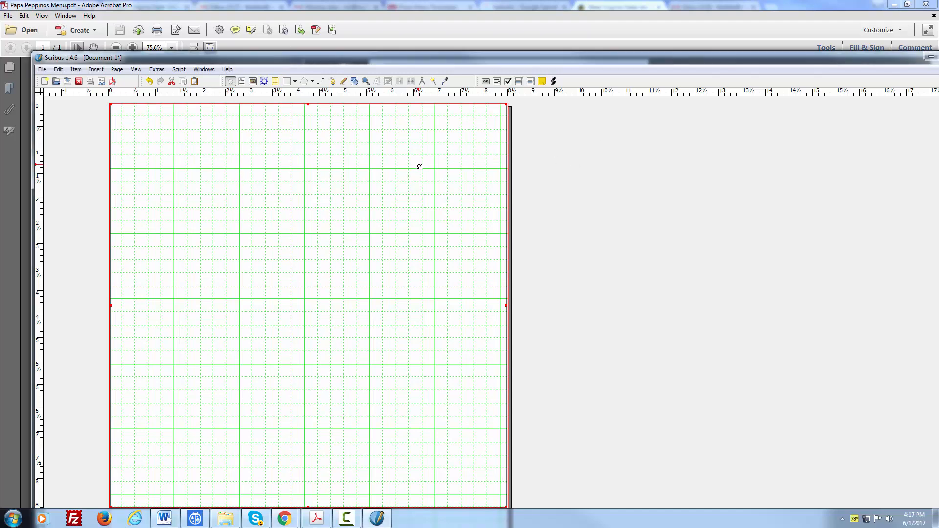
Set the rectangle's width to 8.5 in, height to 11 in and X and Y positions to 0, and name it Background
{"action": "left_click", "coordinate": [204, 71]}
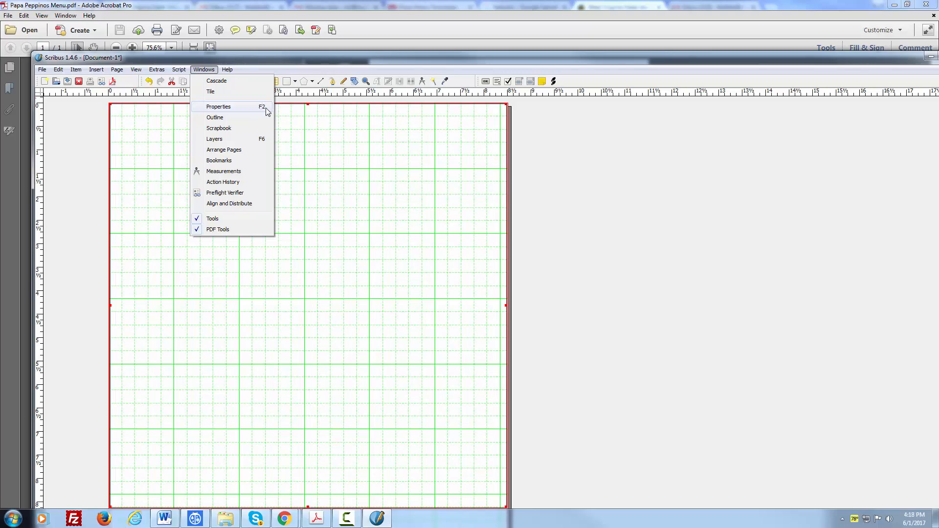
{"action": "left_click", "coordinate": [230, 108]}
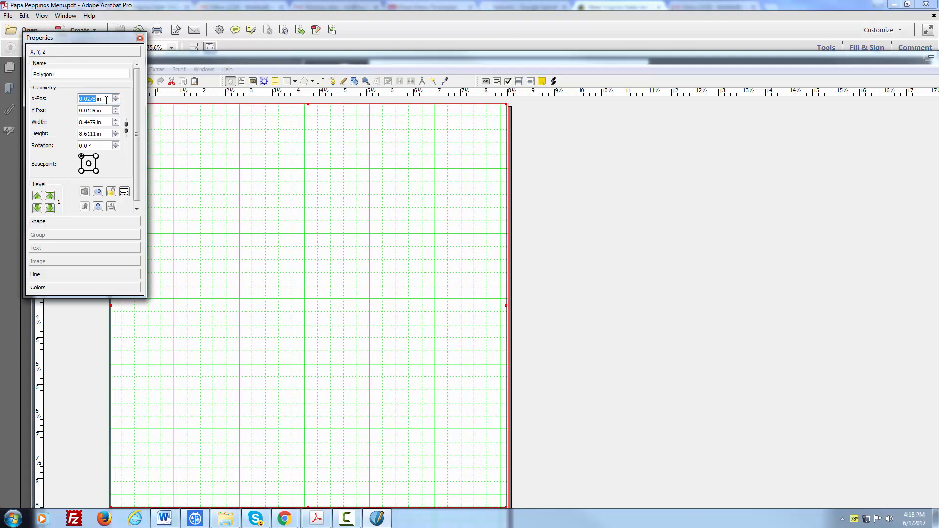
{"action": "left_click_drag", "start_coordinate": [105, 124], "coordinate": [62, 124]}
{"action": "type", "text": "8.5"}
{"action": "left_click_drag", "start_coordinate": [105, 134], "coordinate": [69, 135]}
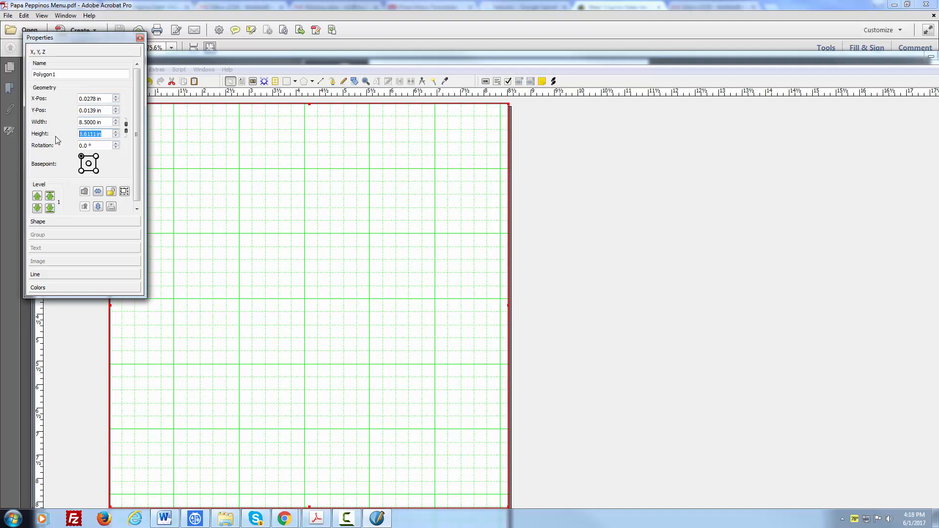
{"action": "type", "text": "11"}
{"action": "left_click_drag", "start_coordinate": [104, 100], "coordinate": [54, 117]}
{"action": "type", "text": "00"}
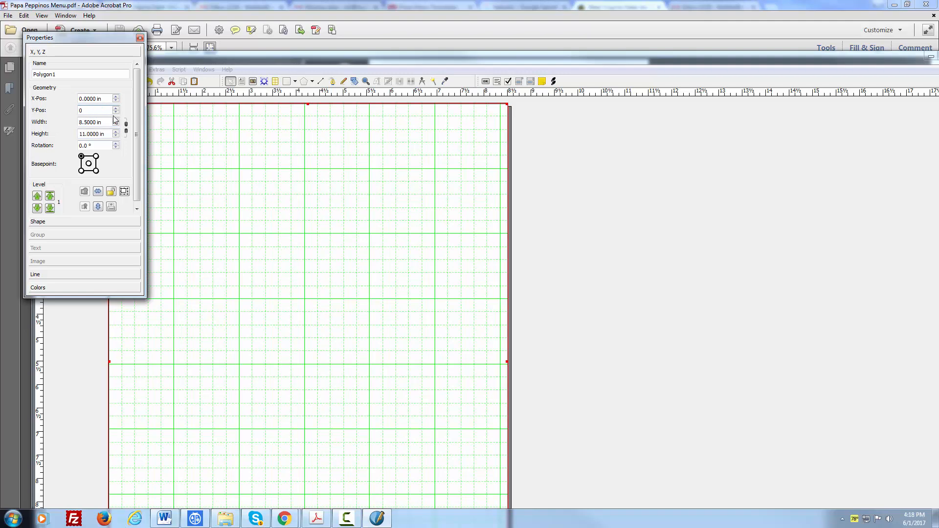
{"action": "key", "text": "Return"}
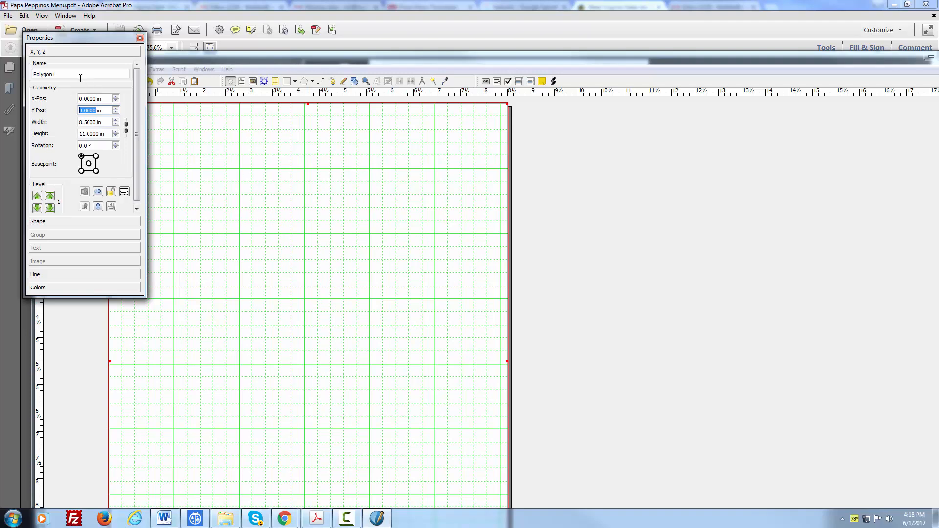
{"action": "left_click_drag", "start_coordinate": [63, 74], "coordinate": [16, 75]}
{"action": "type", "text": "Background"}
Fill the Background rectangle with Black at a 20% shade
{"action": "left_click", "coordinate": [38, 288]}
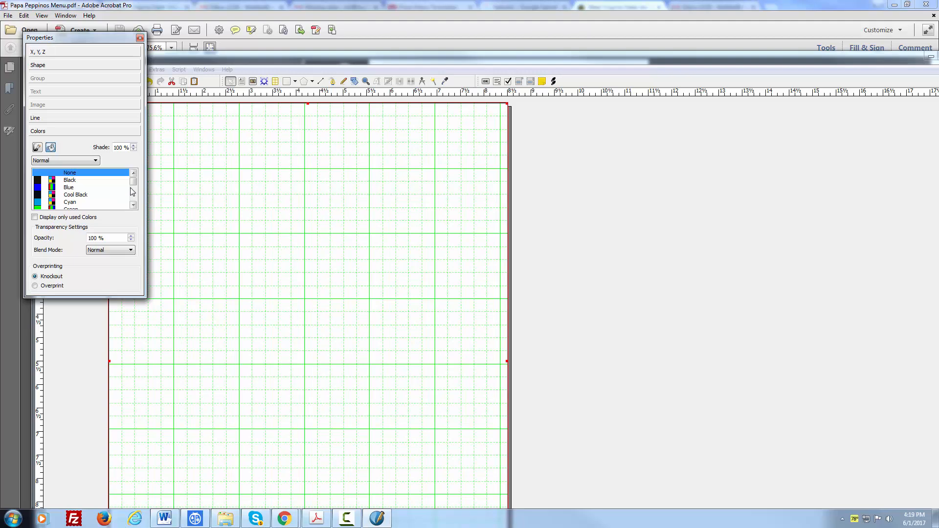
{"action": "mouse_move", "coordinate": [133, 184]}
{"action": "left_mouse_down"}
{"action": "mouse_move", "coordinate": [133, 204]}
{"action": "mouse_move", "coordinate": [133, 180]}
{"action": "left_mouse_up"}
{"action": "left_click", "coordinate": [39, 181]}
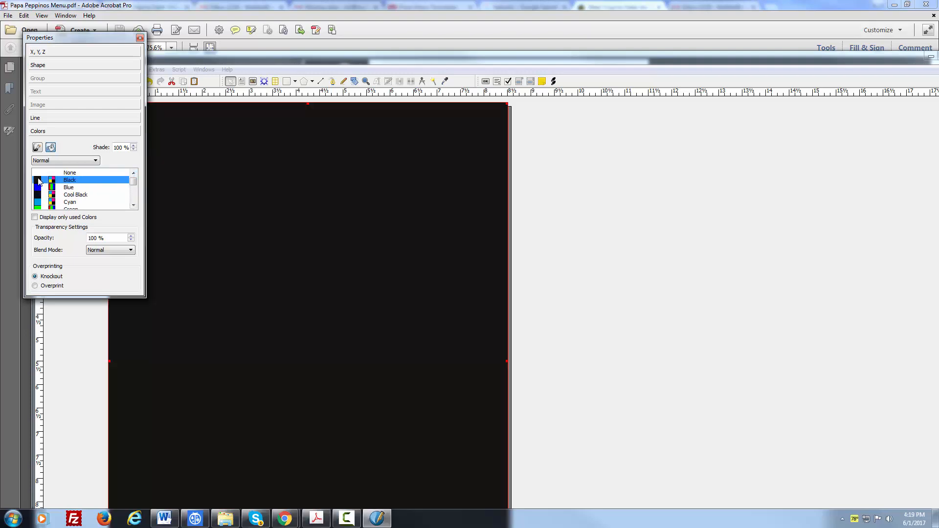
{"action": "left_click", "coordinate": [133, 149]}
{"action": "left_click", "coordinate": [134, 150]}
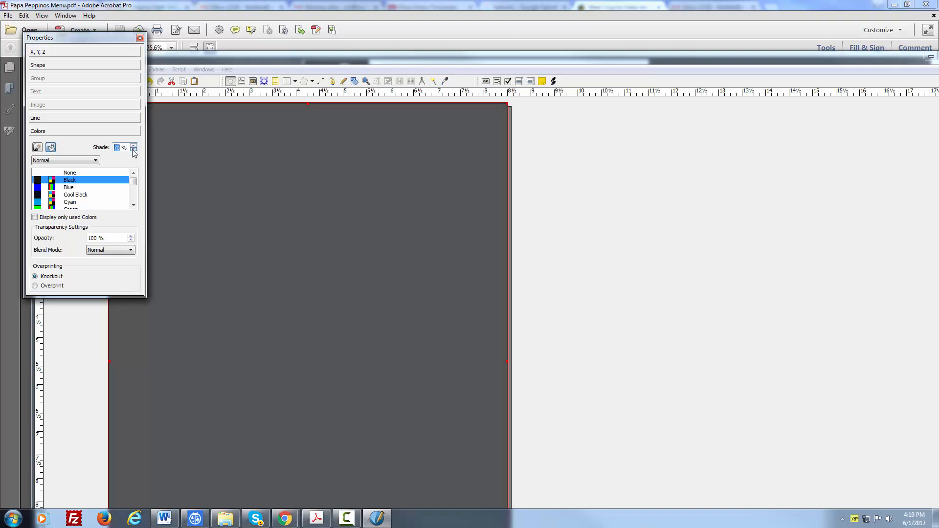
{"action": "left_click", "coordinate": [133, 150]}
{"action": "left_click", "coordinate": [134, 150]}
{"action": "left_click", "coordinate": [134, 150]}
{"action": "left_click", "coordinate": [133, 149]}
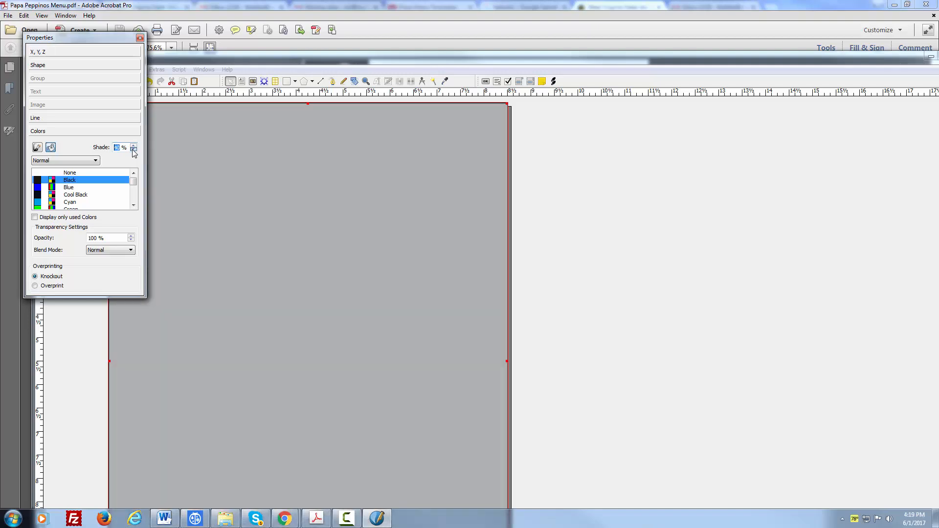
{"action": "left_click", "coordinate": [134, 149]}
{"action": "left_click", "coordinate": [134, 150]}
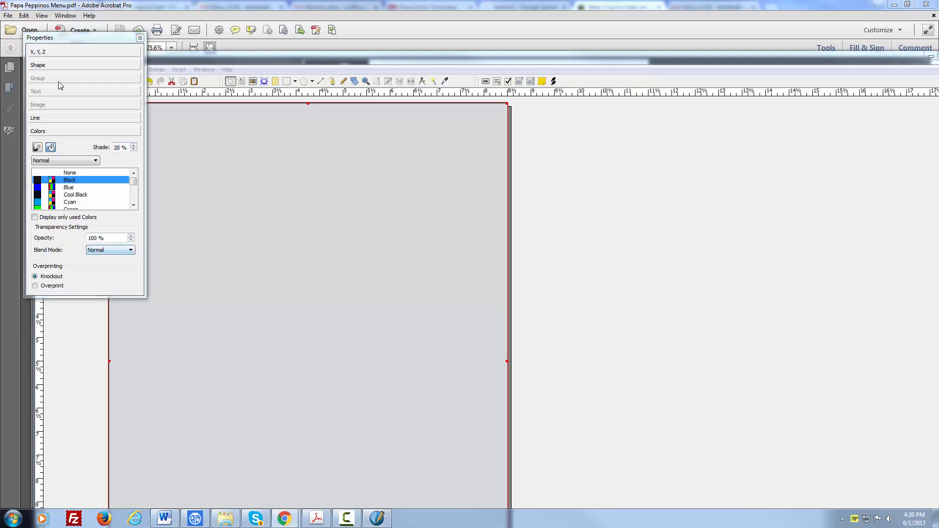
Lock the Background rectangle and close its properties
{"action": "left_click", "coordinate": [51, 54]}
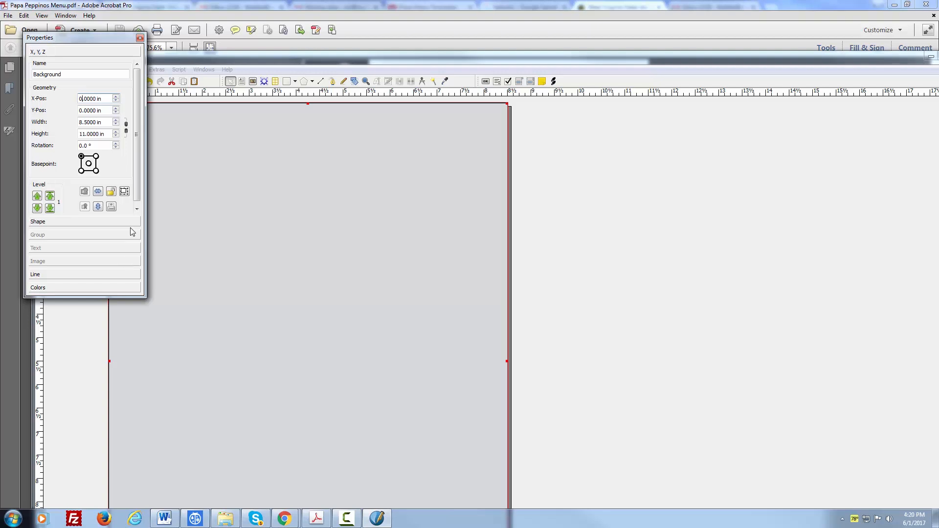
{"action": "left_click", "coordinate": [110, 192]}
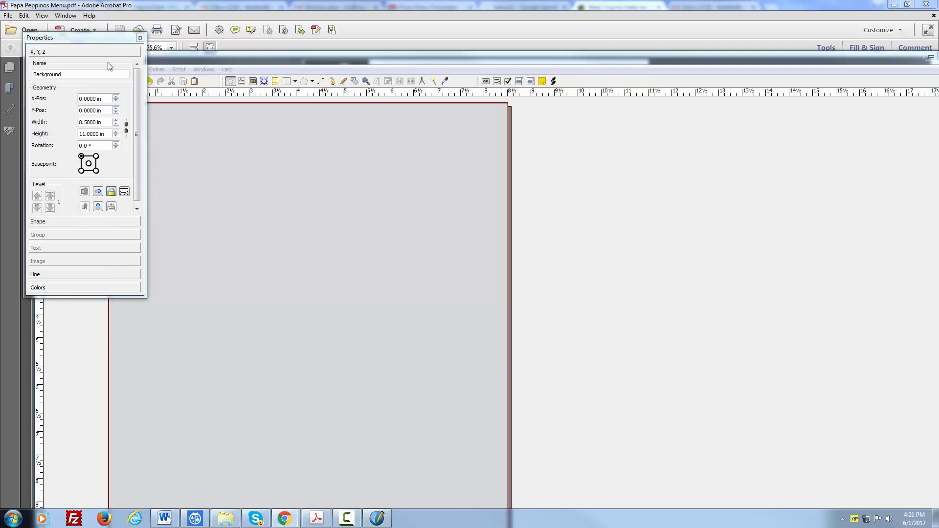
{"action": "left_click", "coordinate": [140, 38]}
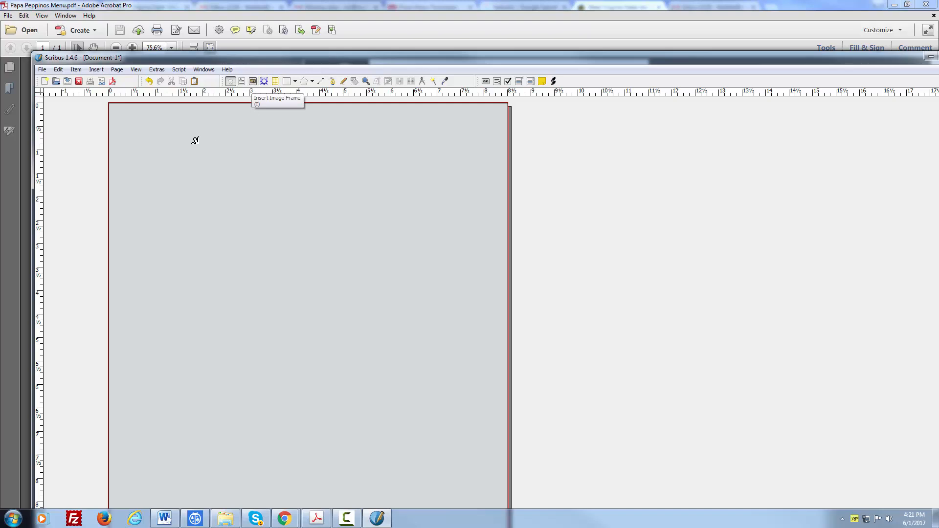
Insert an image frame about 2.3 in square in the page's upper-left corner
{"action": "left_click", "coordinate": [96, 71]}
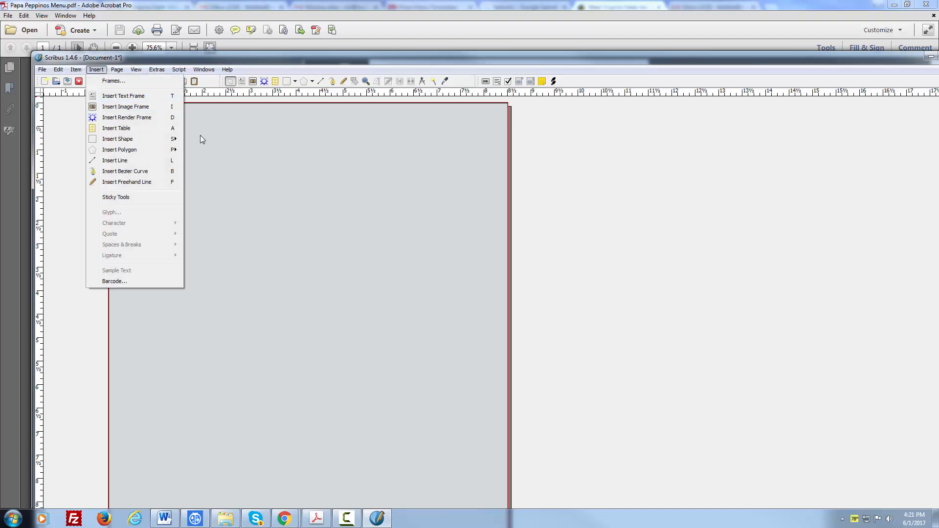
{"action": "left_click", "coordinate": [142, 107]}
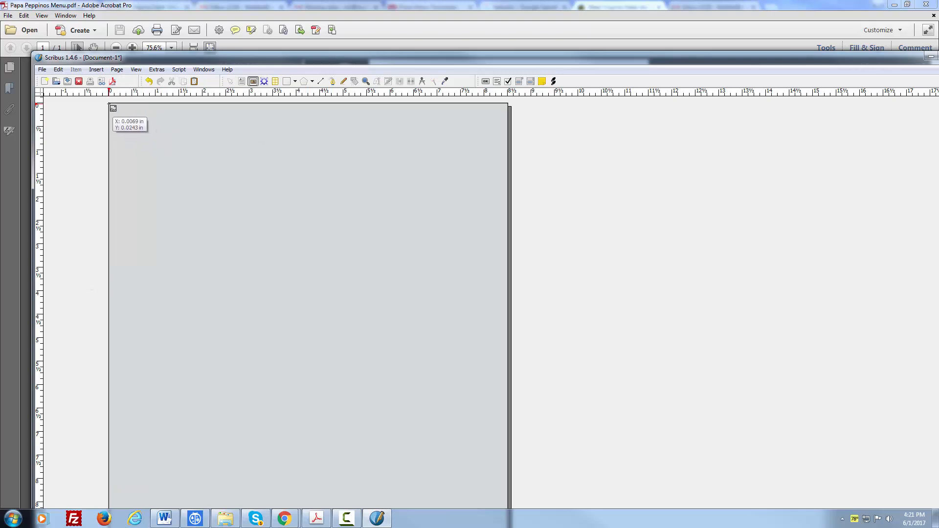
{"action": "left_click_drag", "start_coordinate": [109, 104], "coordinate": [218, 213]}
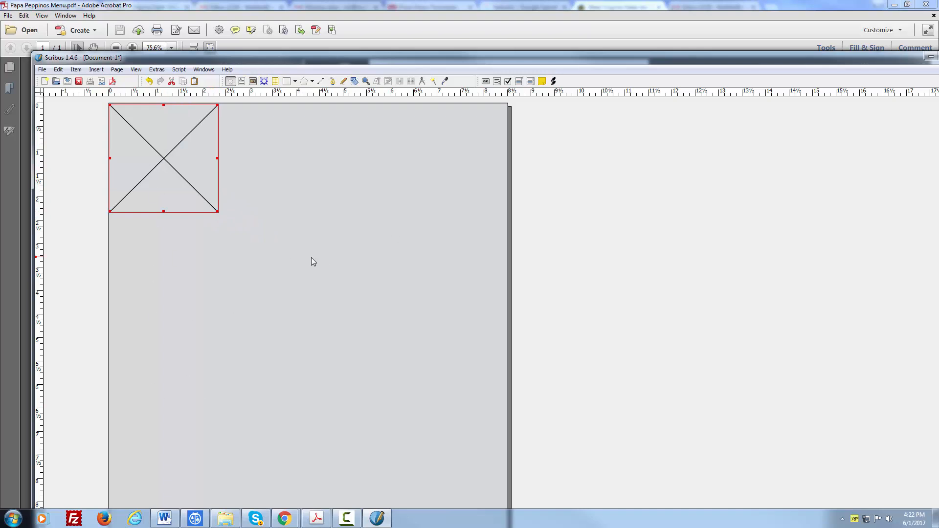
Load the PNG version of the Pisa tower photo into the image frame
{"action": "right_click", "coordinate": [159, 163]}
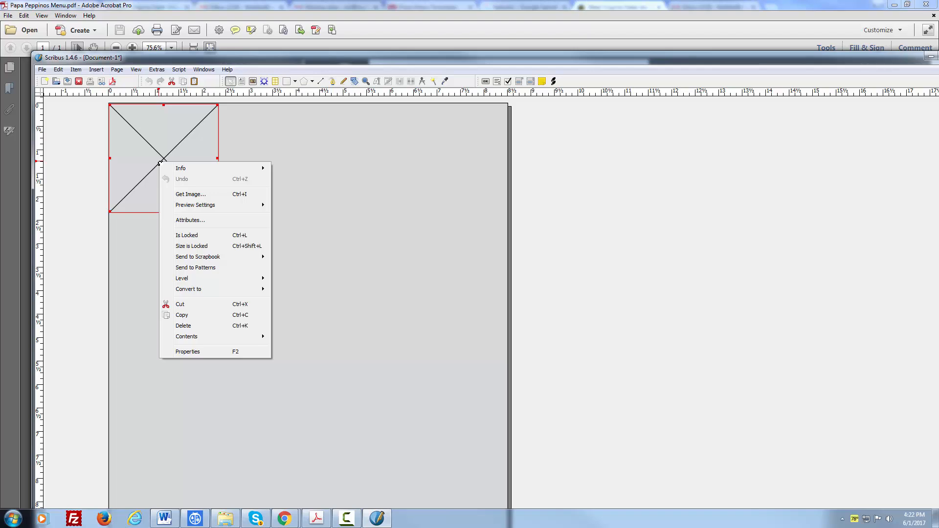
{"action": "mouse_move", "coordinate": [163, 168]}
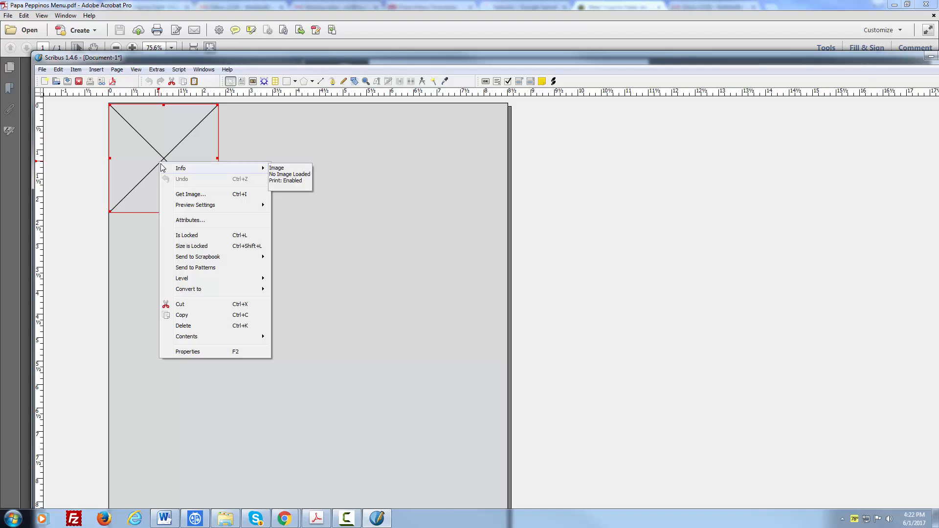
{"action": "left_click", "coordinate": [188, 194]}
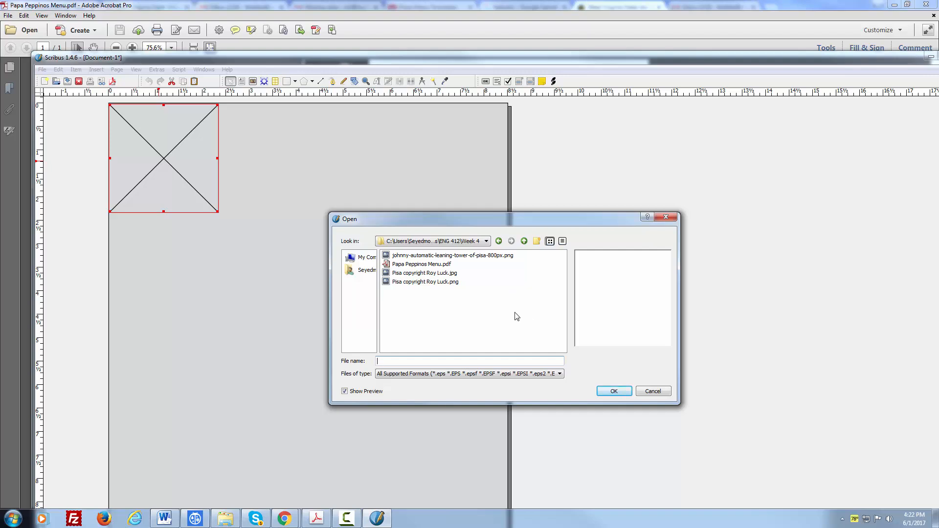
{"action": "left_click", "coordinate": [445, 282]}
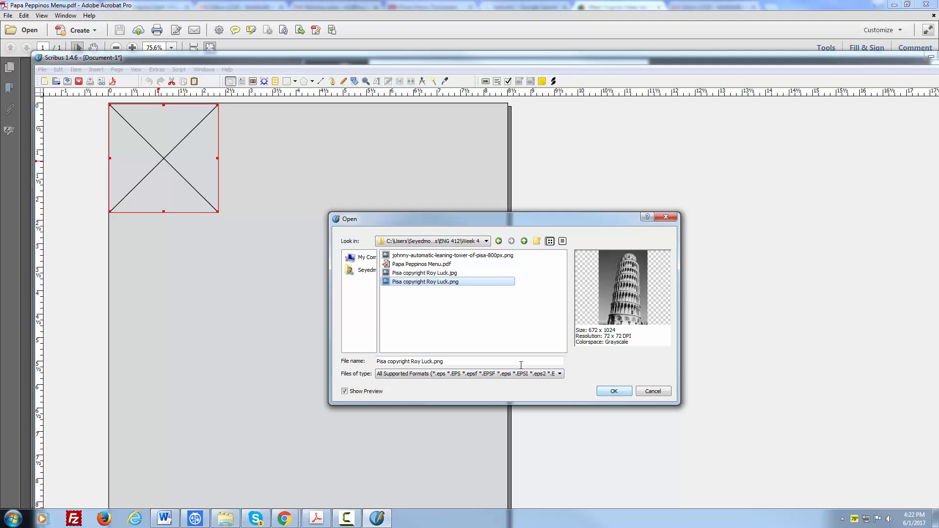
{"action": "left_click", "coordinate": [614, 393]}
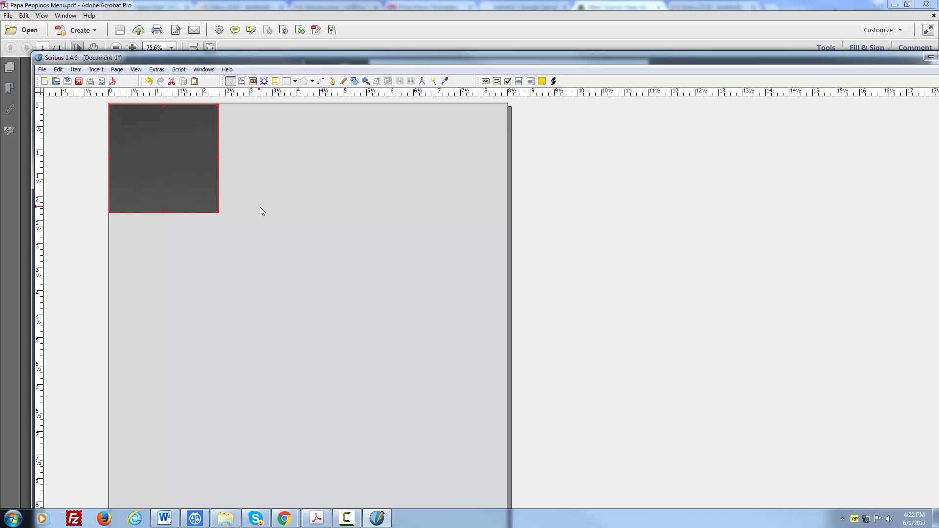
Scale the tower photo to fit its frame, narrow the frame to the photo's width of about 1.5 in, and deselect it
{"action": "right_click", "coordinate": [156, 160]}
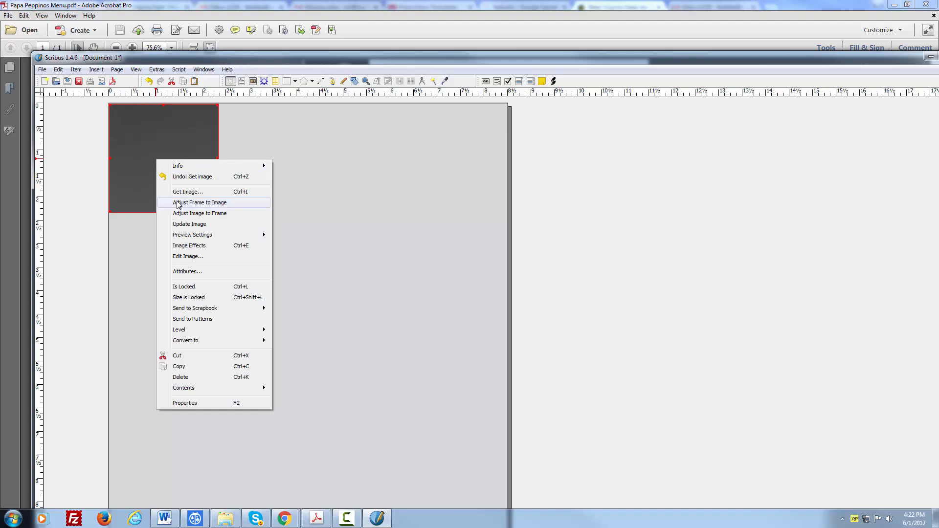
{"action": "left_click", "coordinate": [207, 214]}
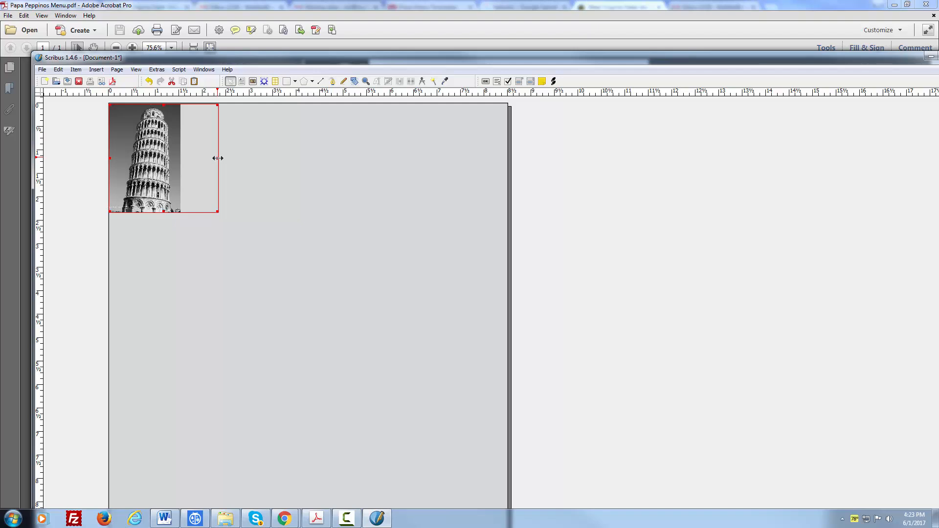
{"action": "left_click_drag", "start_coordinate": [218, 158], "coordinate": [181, 163]}
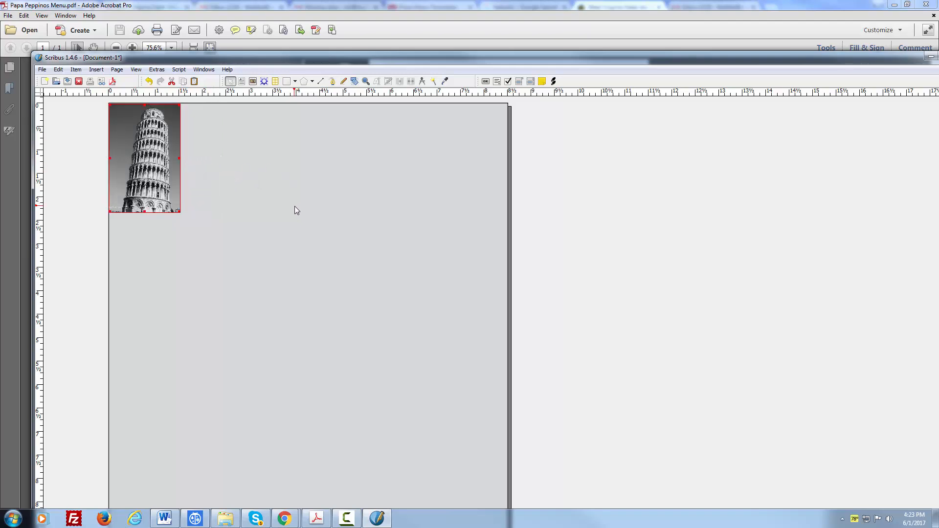
{"action": "left_click", "coordinate": [319, 233]}
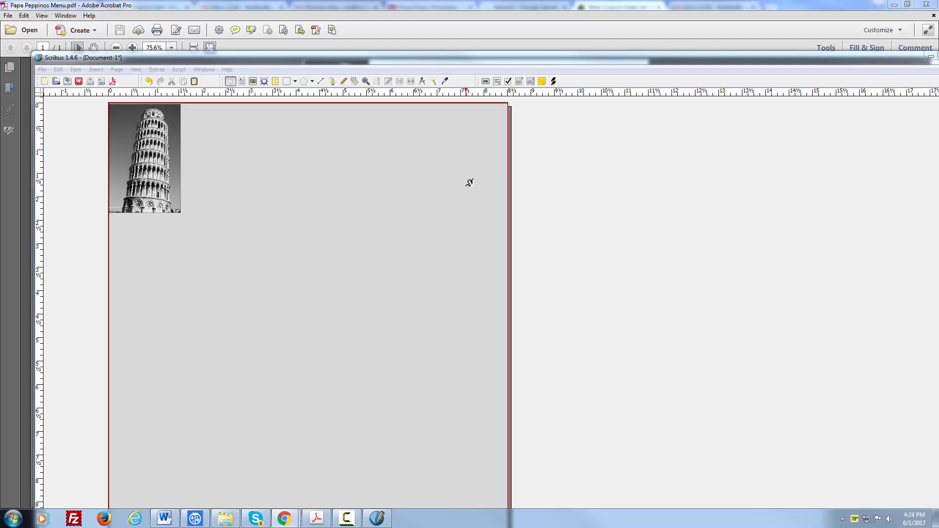
Insert a text frame about 6.8 in wide and 2.3 in high, directly beside the tower photo
{"action": "left_click", "coordinate": [242, 83]}
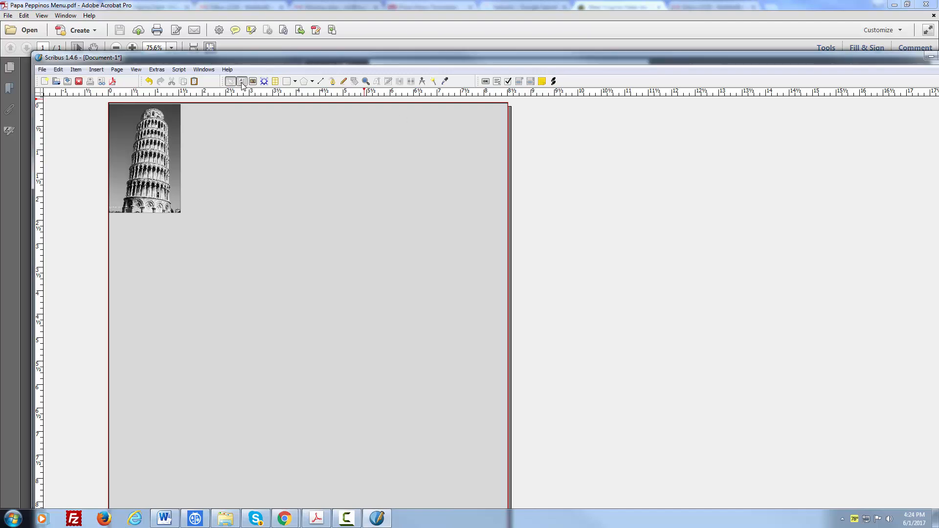
{"action": "left_click", "coordinate": [242, 82]}
{"action": "left_click", "coordinate": [229, 82]}
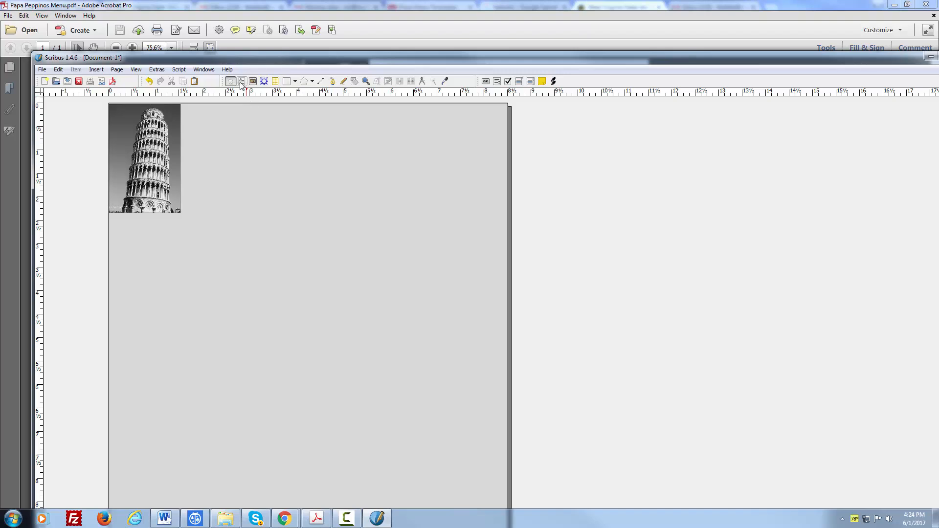
{"action": "left_click", "coordinate": [242, 81]}
{"action": "left_click_drag", "start_coordinate": [181, 105], "coordinate": [501, 212]}
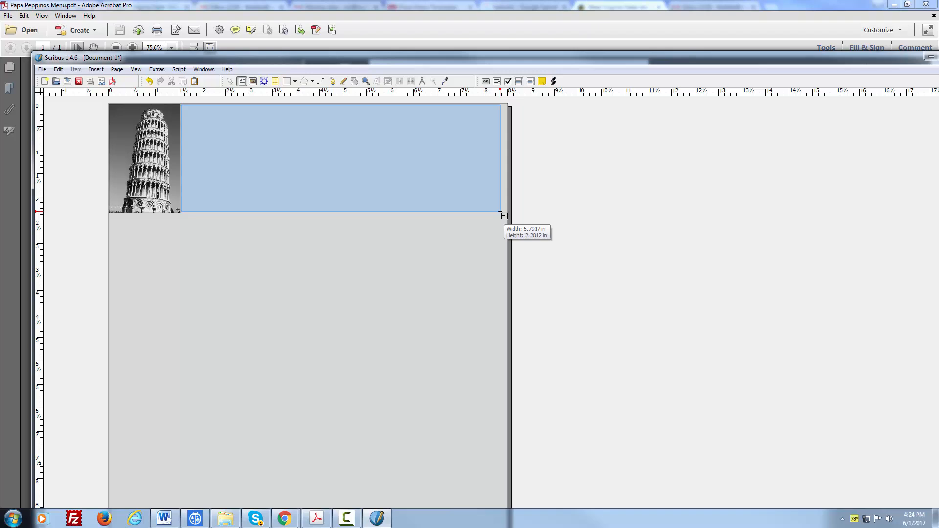
{"action": "left_click_drag", "start_coordinate": [500, 212], "coordinate": [500, 213]}
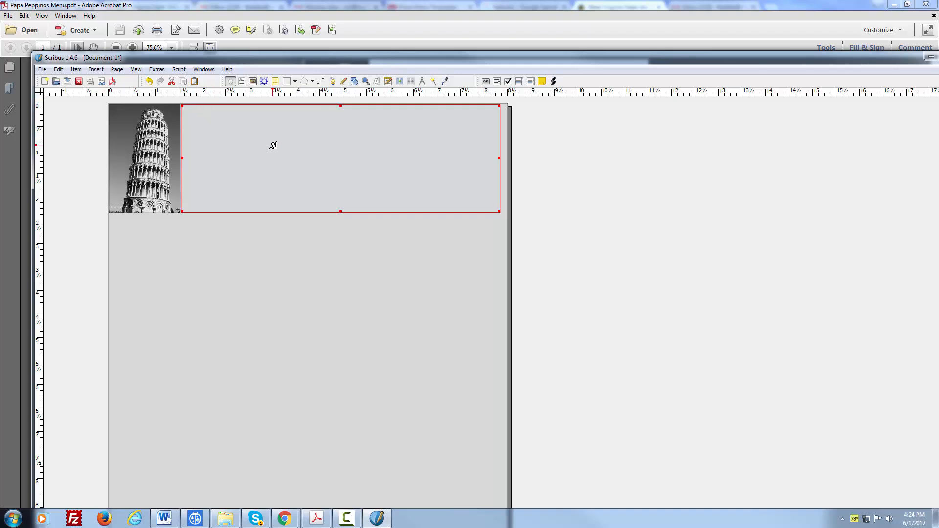
Enter the heading "Papa Peppino's Pizzeria" in the new text frame
{"action": "double_click", "coordinate": [251, 148]}
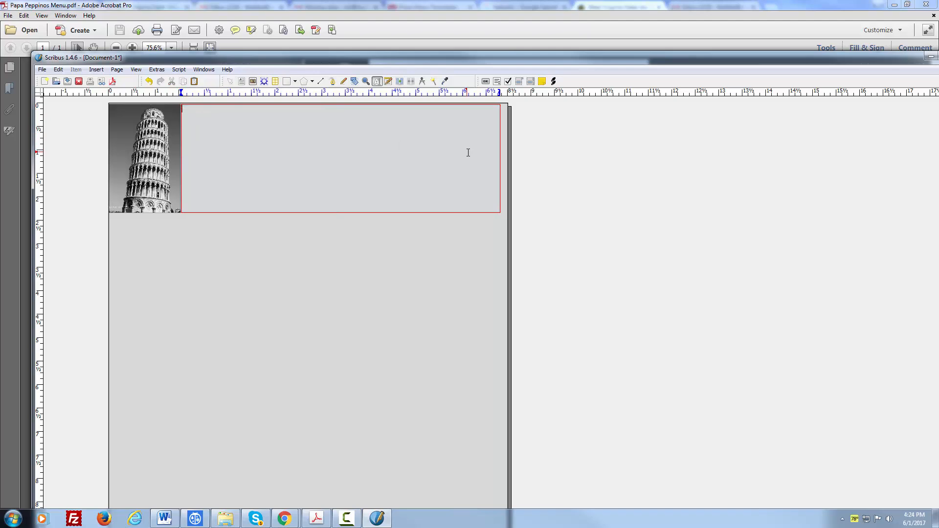
{"action": "type", "text": "Papa Peppino's Pizzeria"}
{"action": "left_click", "coordinate": [366, 168]}
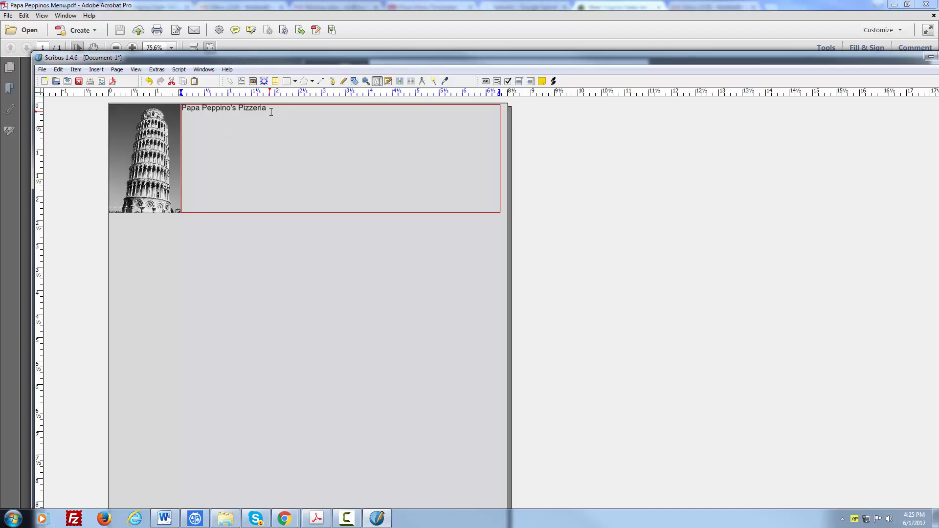
Change the font of the whole "Papa Peppino's Pizzeria" heading to Castellar
{"action": "left_click_drag", "start_coordinate": [269, 109], "coordinate": [184, 110]}
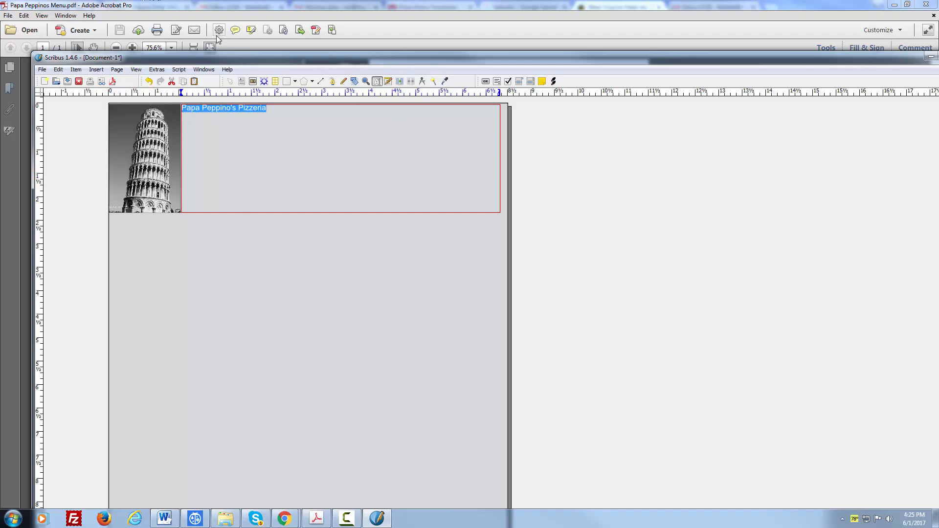
{"action": "left_click", "coordinate": [205, 70]}
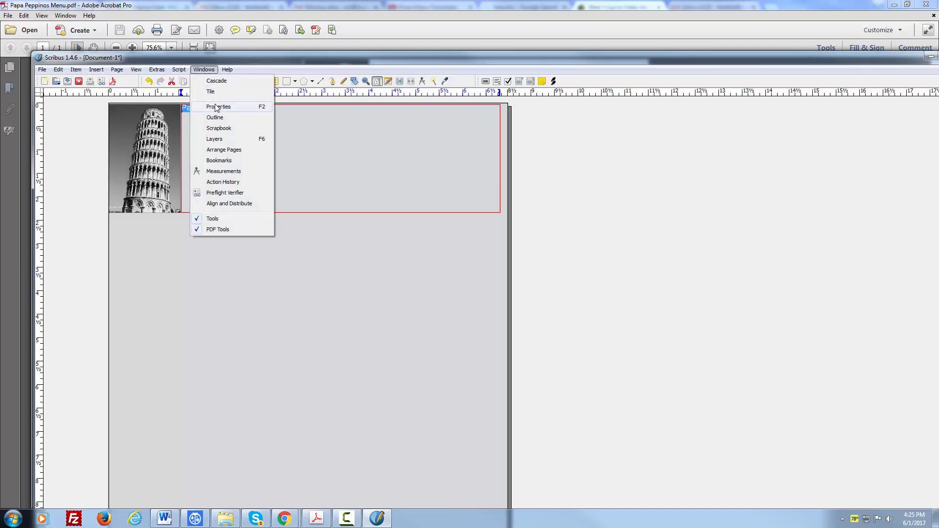
{"action": "left_click", "coordinate": [215, 108]}
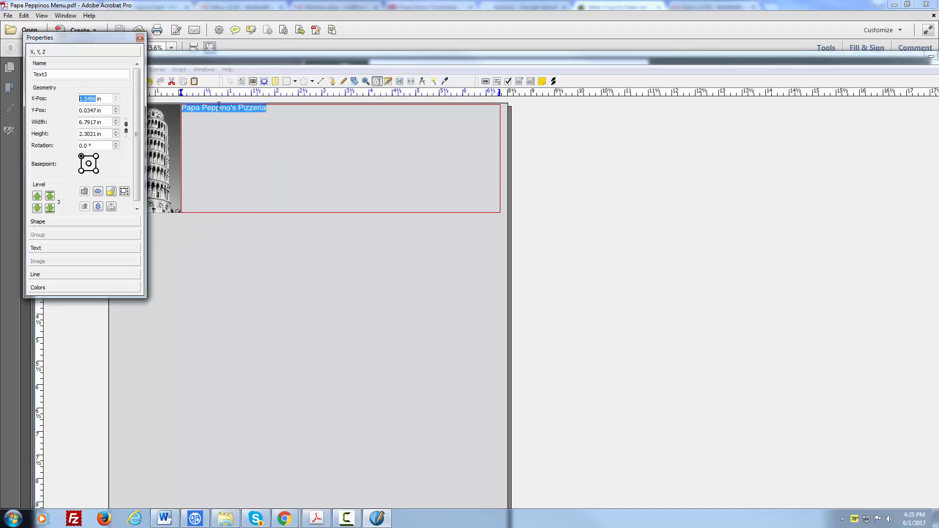
{"action": "left_click", "coordinate": [52, 248]}
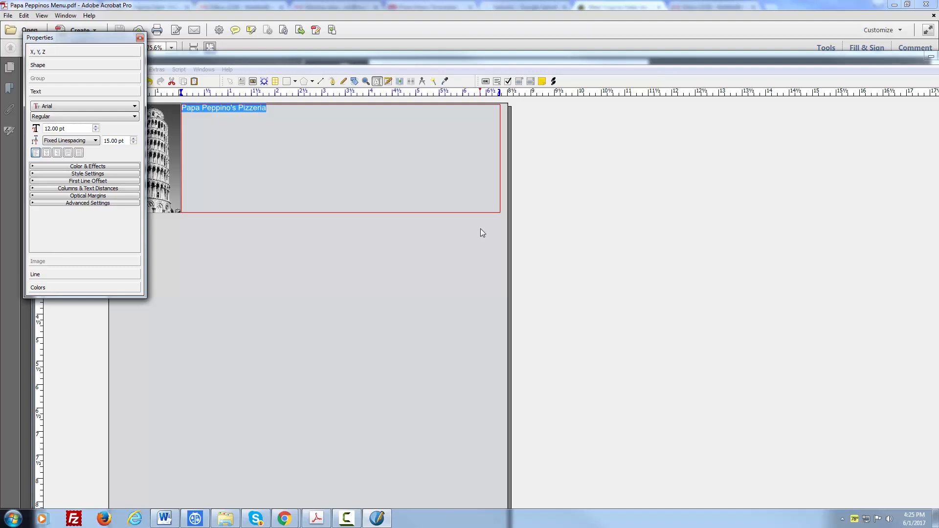
{"action": "left_click", "coordinate": [135, 105]}
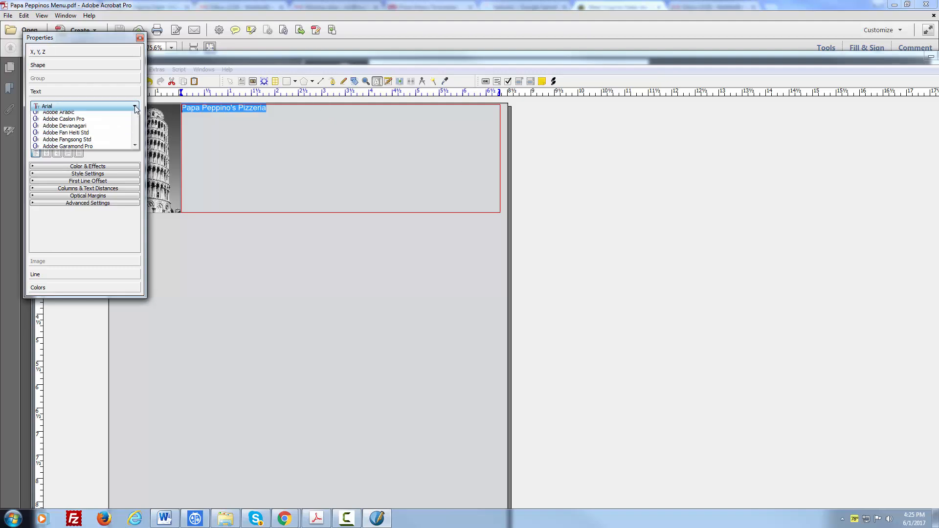
{"action": "left_click_drag", "start_coordinate": [135, 125], "coordinate": [136, 132]}
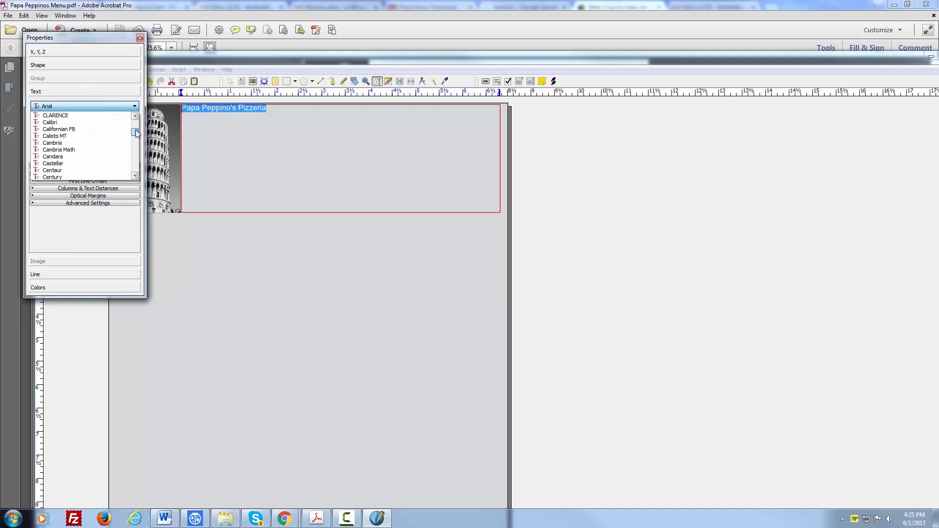
{"action": "left_click", "coordinate": [59, 164]}
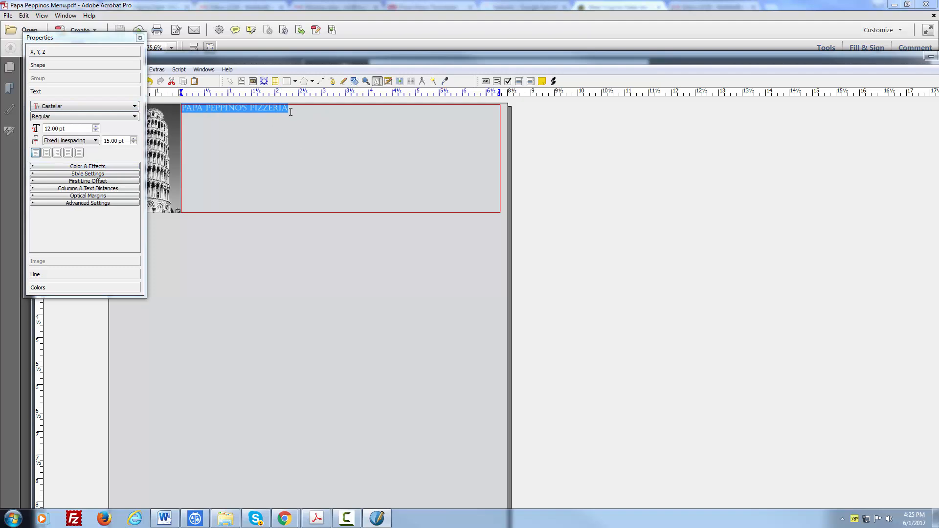
Enlarge the heading text to 35 pt so that it fills one line of the frame
{"action": "left_click", "coordinate": [96, 126]}
{"action": "left_click", "coordinate": [95, 127]}
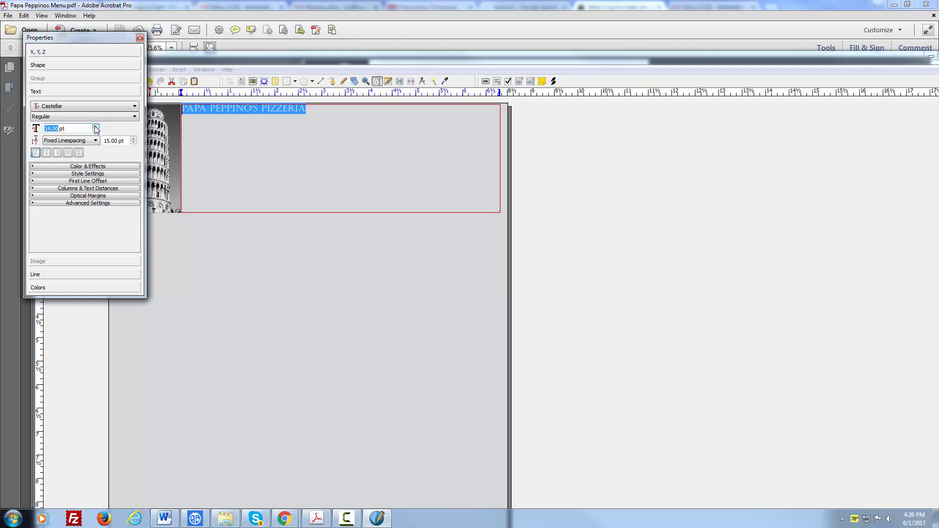
{"action": "double_click", "coordinate": [95, 127]}
{"action": "double_click", "coordinate": [96, 126]}
{"action": "double_click", "coordinate": [95, 126]}
{"action": "double_click", "coordinate": [95, 126]}
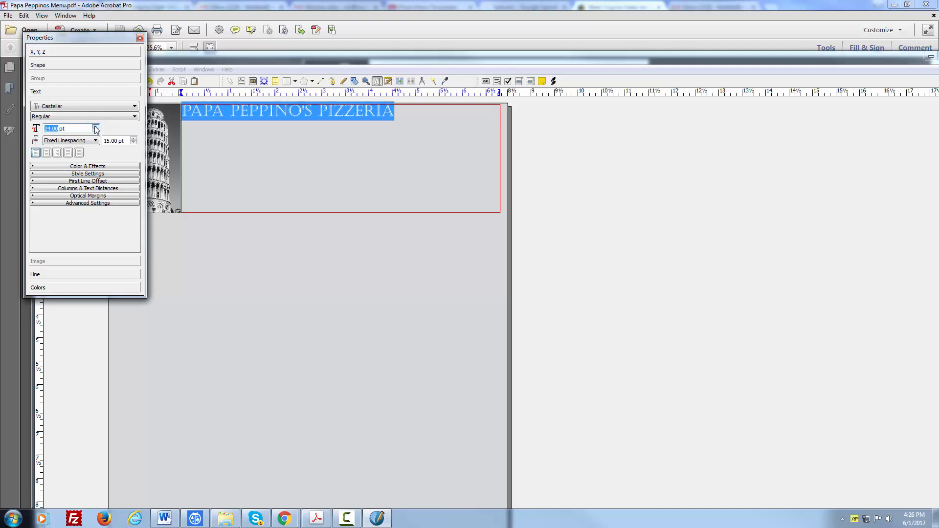
{"action": "double_click", "coordinate": [95, 127]}
{"action": "double_click", "coordinate": [96, 127]}
{"action": "double_click", "coordinate": [95, 127]}
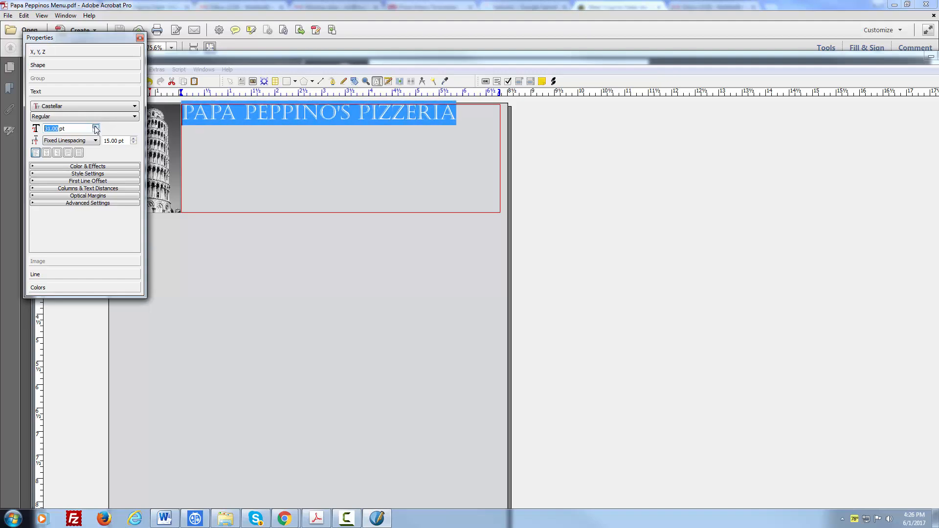
{"action": "left_click", "coordinate": [95, 127]}
{"action": "left_click", "coordinate": [96, 127]}
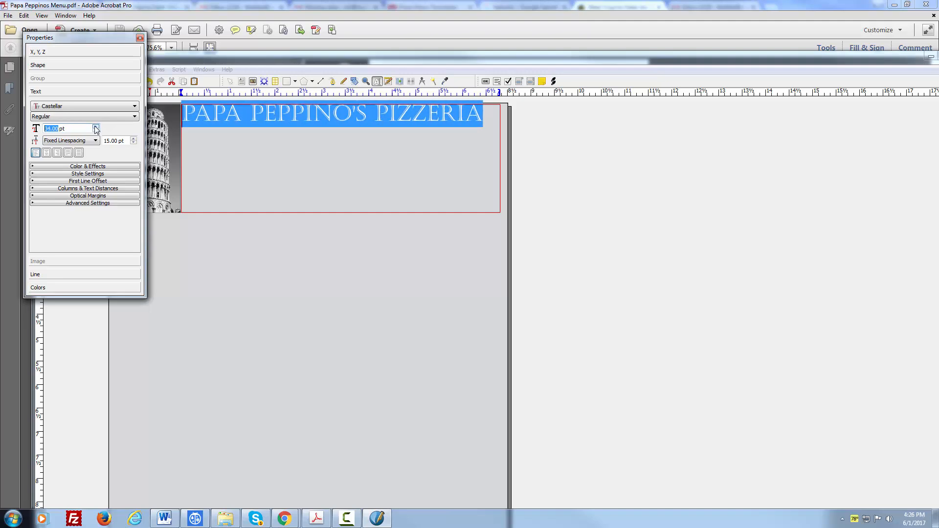
{"action": "left_click", "coordinate": [95, 127]}
{"action": "left_click", "coordinate": [96, 127]}
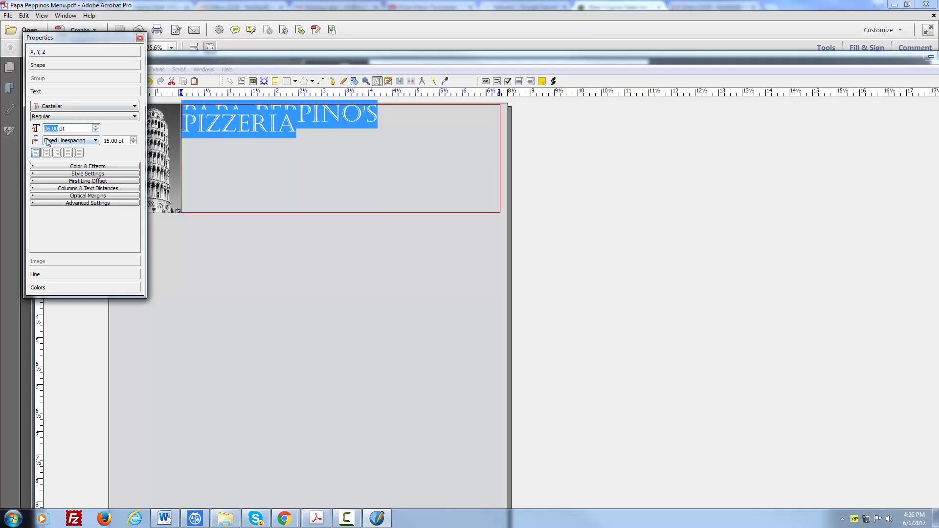
{"action": "left_click", "coordinate": [96, 130]}
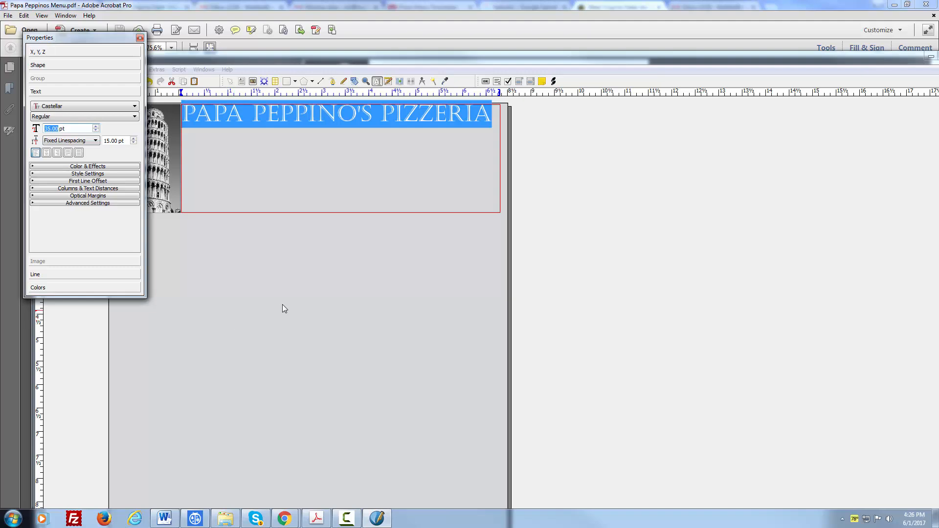
{"action": "double_click", "coordinate": [261, 186]}
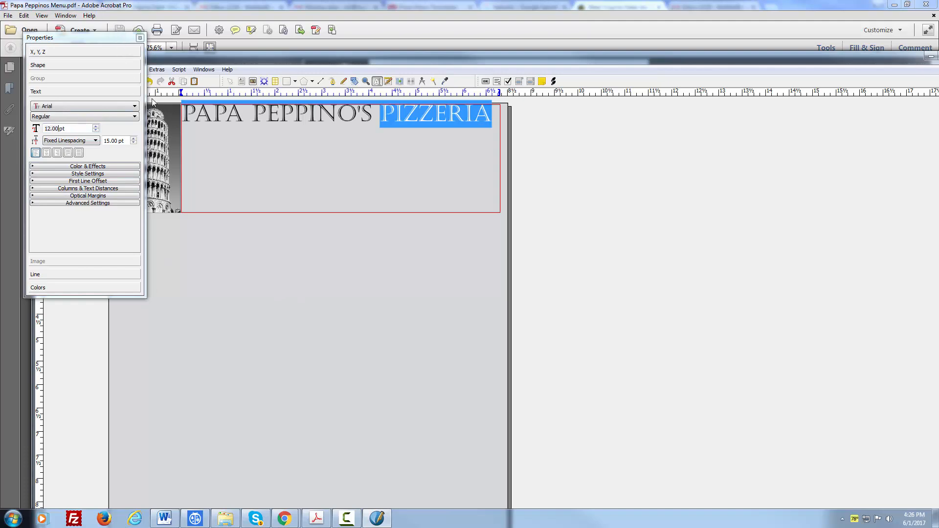
{"action": "left_click", "coordinate": [496, 130]}
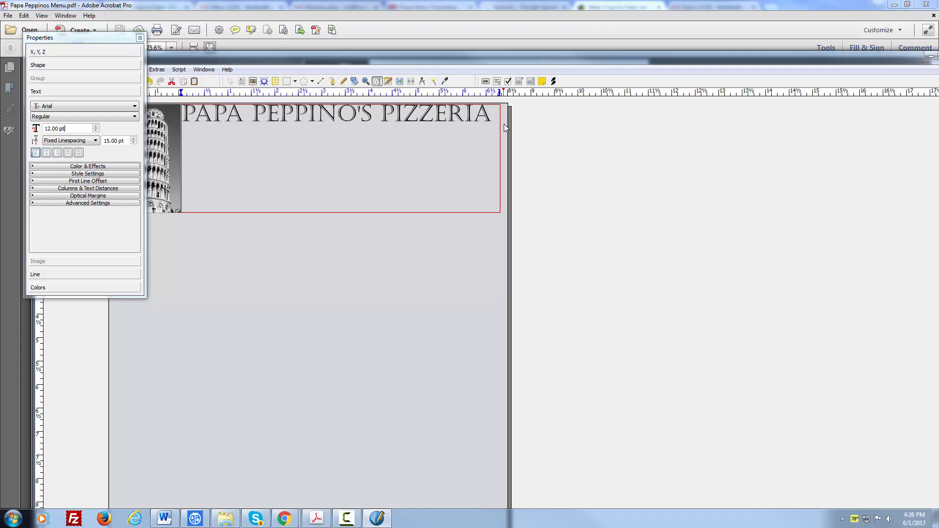
{"action": "type", "text": "123 Main St."}
{"action": "key", "text": "Return"}
{"action": "type", "text": "Scott Depot, WV "}
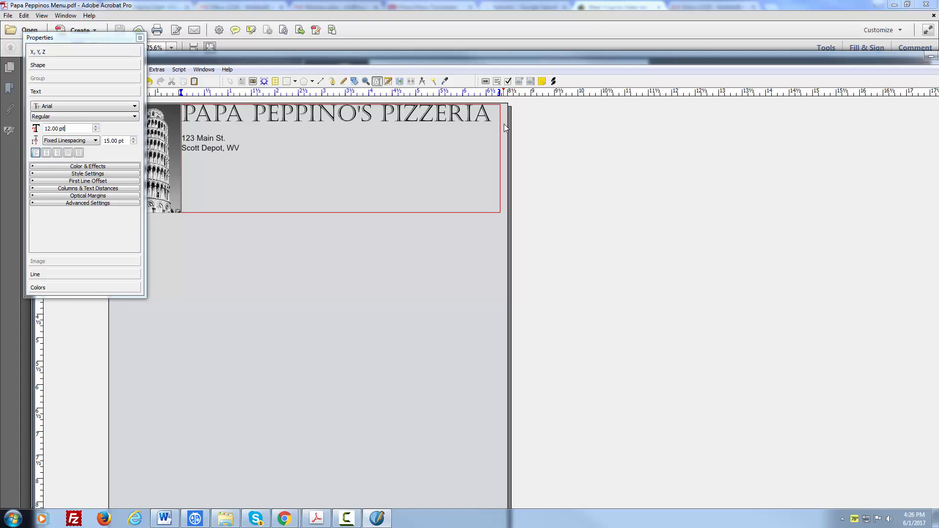
{"action": "type", "text": "304-55"}
{"action": "type", "text": "5-5"}
{"action": "type", "text": "555 "}
{"action": "type", "text": "www"}
{"action": "type", "text": ".pe"}
{"action": "type", "text": "ppin"}
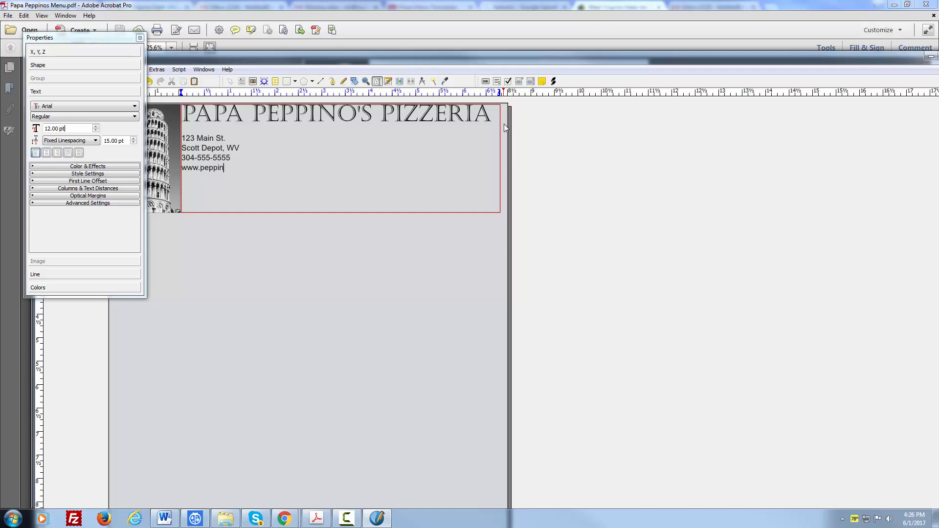
{"action": "type", "text": "oswv.com"}
{"action": "left_click", "coordinate": [392, 179]}
Right-align the four contact lines and move them down with three blank lines above the street address
{"action": "left_click_drag", "start_coordinate": [183, 138], "coordinate": [265, 166]}
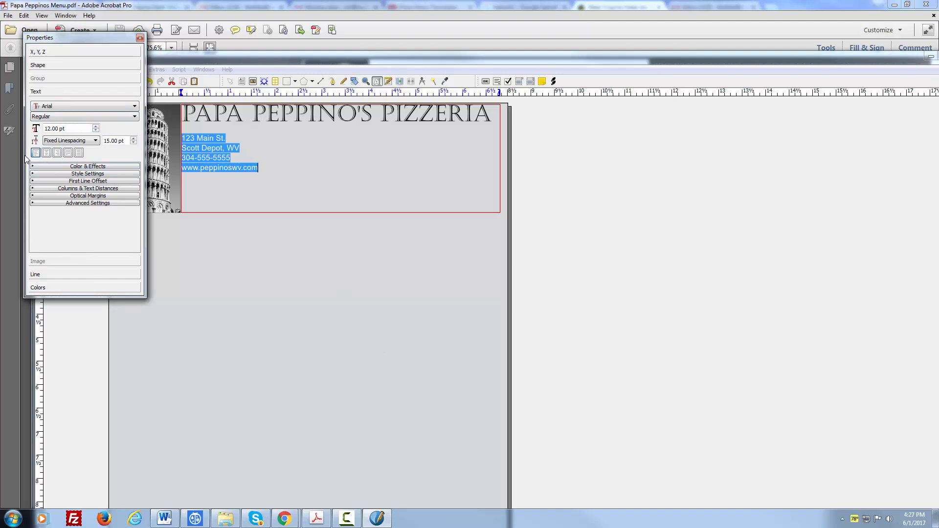
{"action": "left_click", "coordinate": [58, 153]}
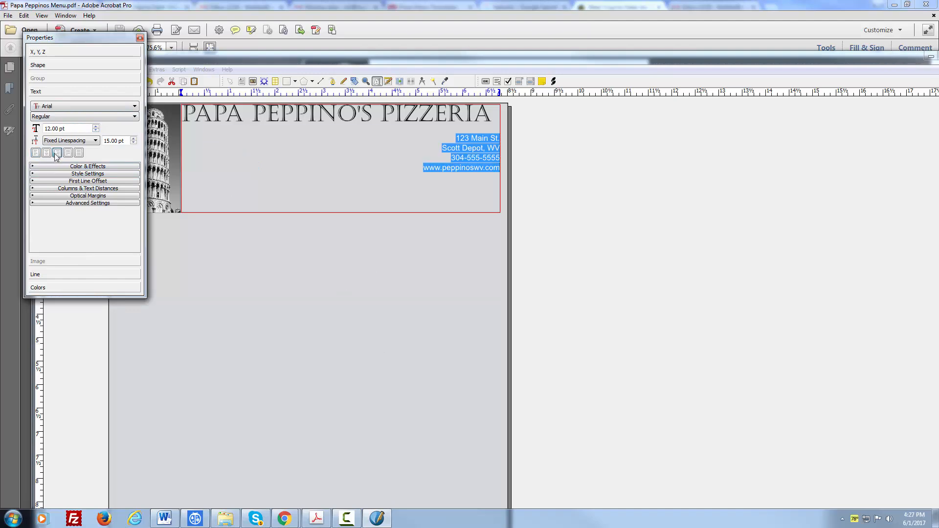
{"action": "left_click", "coordinate": [456, 138]}
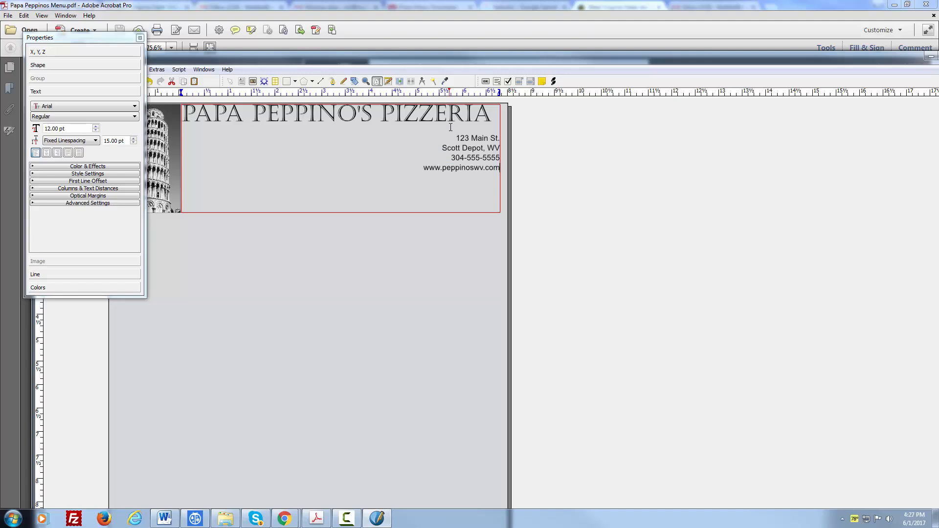
{"action": "key", "text": "Return"}
{"action": "key", "text": "Return"}
{"action": "key", "text": "Return"}
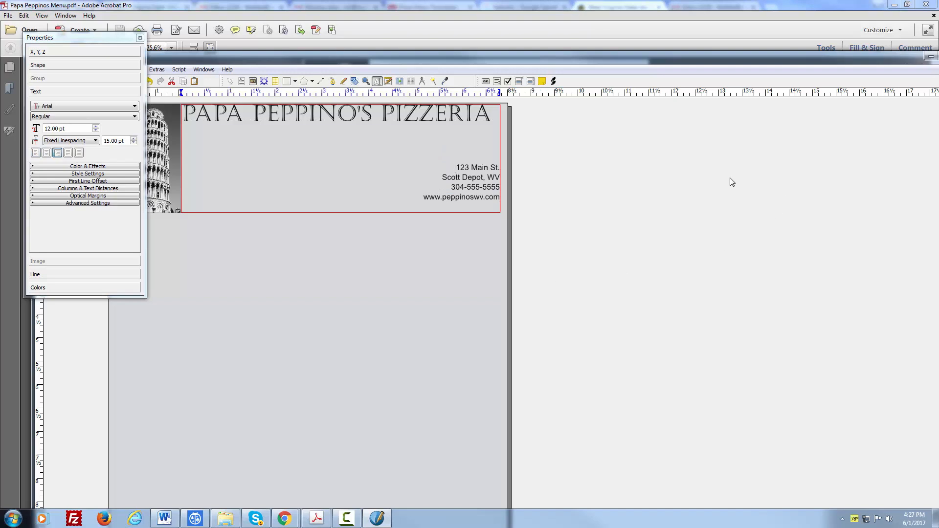
Deselect the header text frame and close its properties
{"action": "left_click", "coordinate": [497, 166]}
{"action": "left_click", "coordinate": [343, 300]}
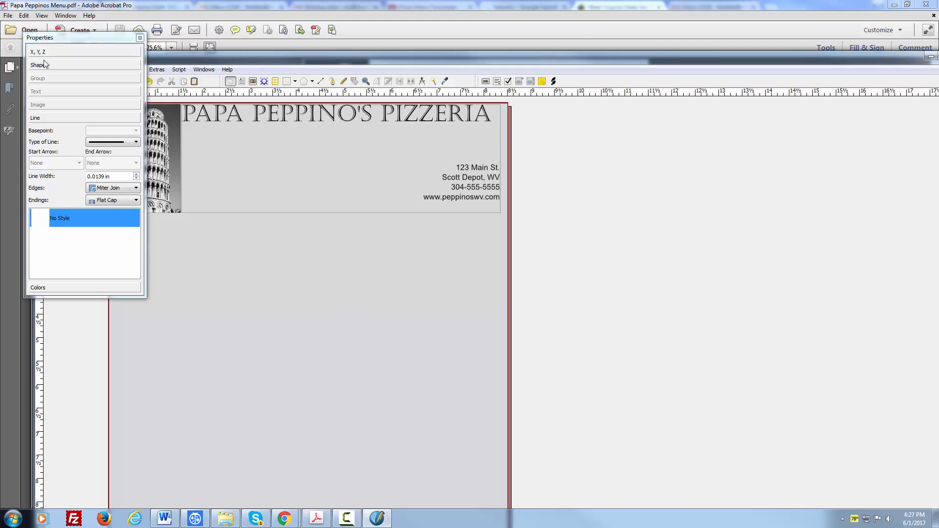
{"action": "left_click", "coordinate": [140, 37]}
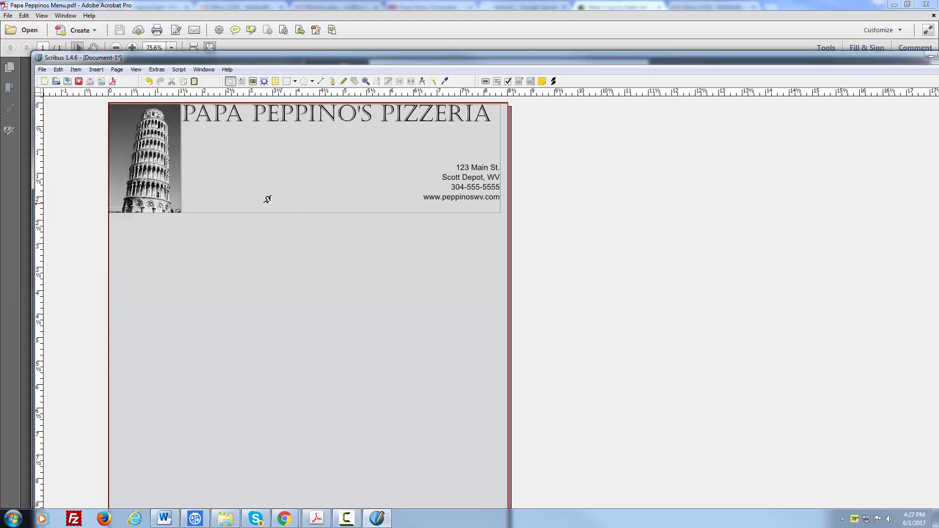
Lower the heading by inserting three blank lines above it, and deselect the text frame
{"action": "left_click", "coordinate": [193, 114]}
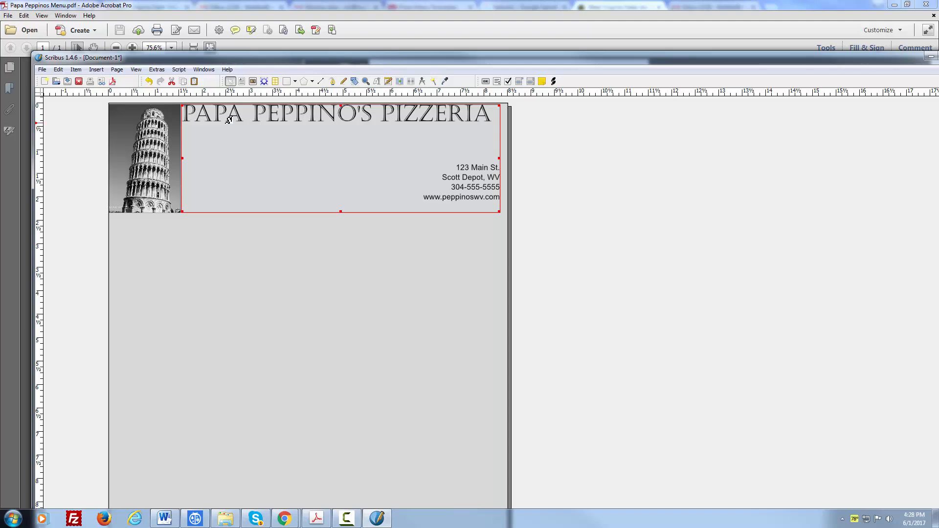
{"action": "double_click", "coordinate": [186, 118]}
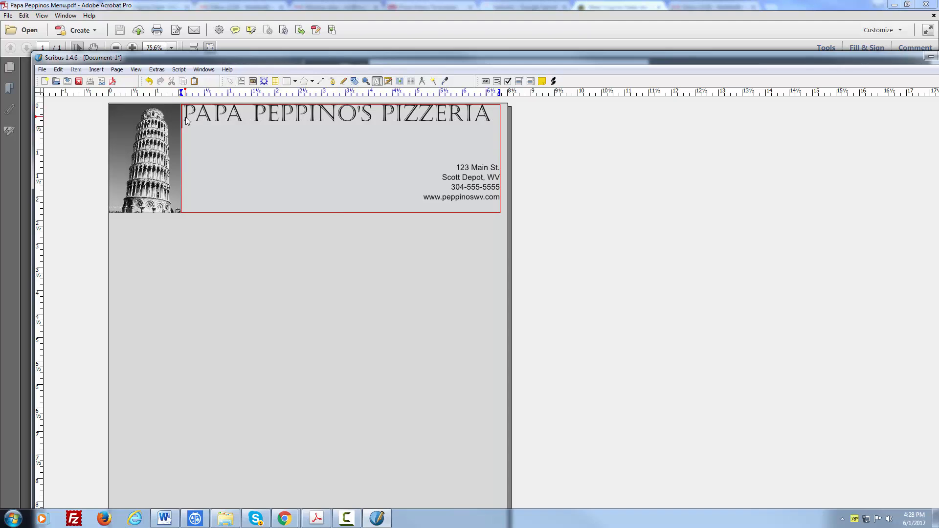
{"action": "key", "text": "Return"}
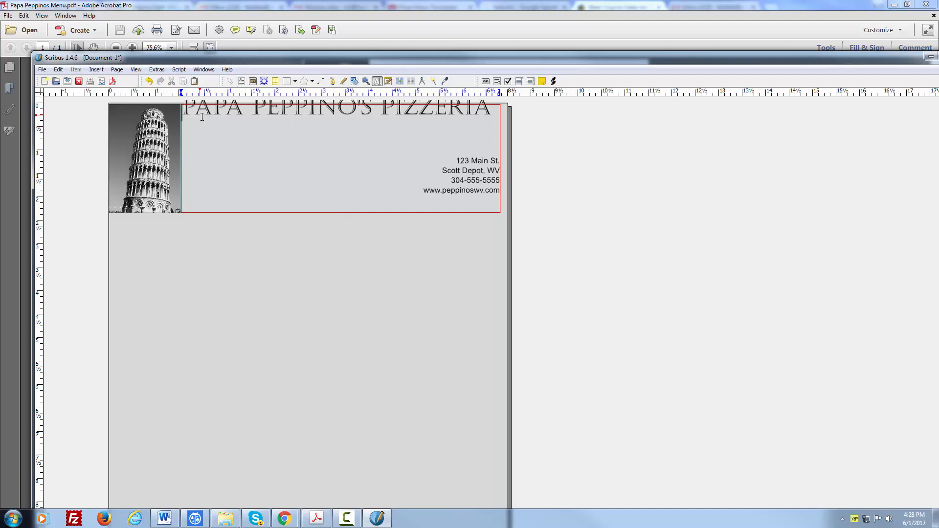
{"action": "key", "text": "Return"}
{"action": "key", "text": "Return"}
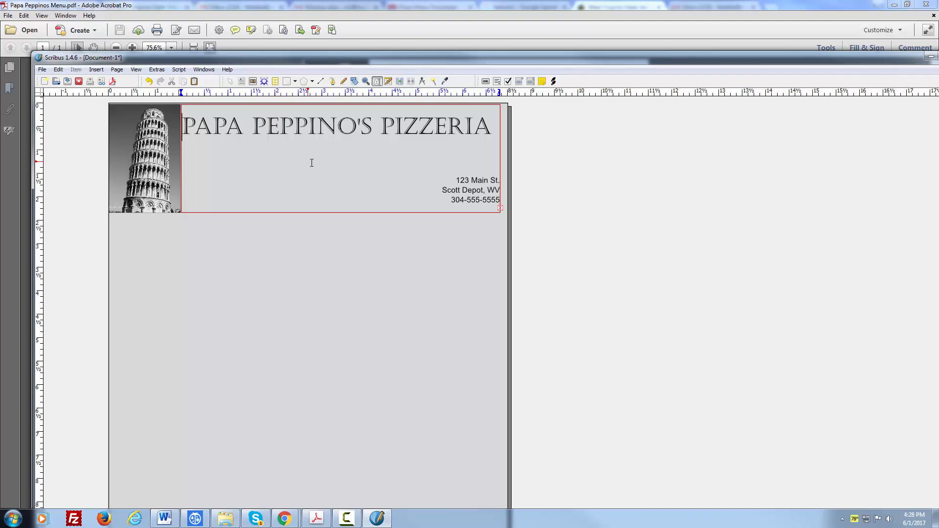
{"action": "left_click", "coordinate": [444, 242]}
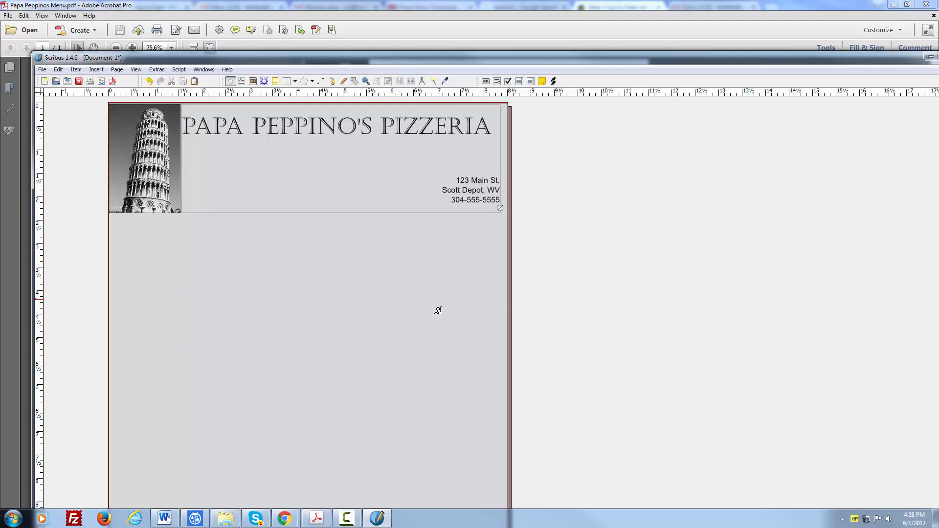
Draw a full-width text frame about 8.34 by 0.99 in just below the header and enter "You've had the rest--now try the best!"
{"action": "left_click", "coordinate": [241, 81]}
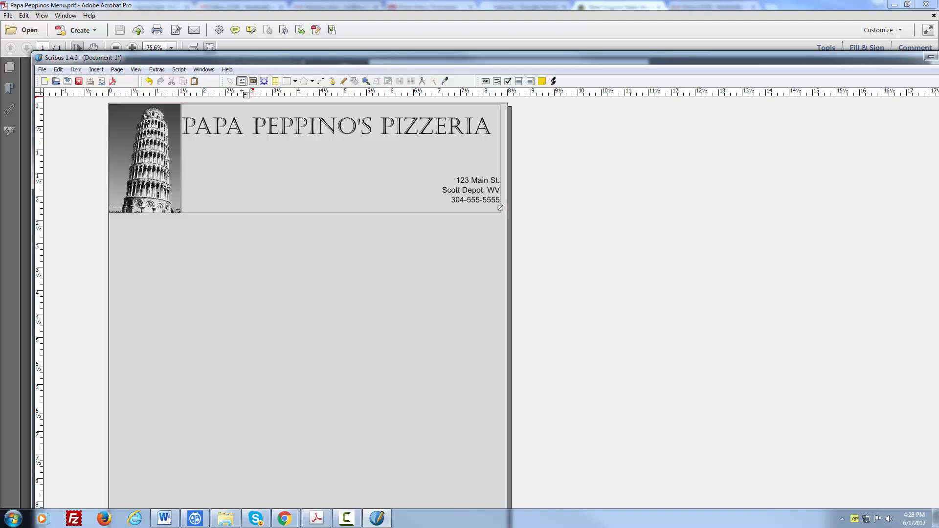
{"action": "left_click_drag", "start_coordinate": [108, 215], "coordinate": [501, 262]}
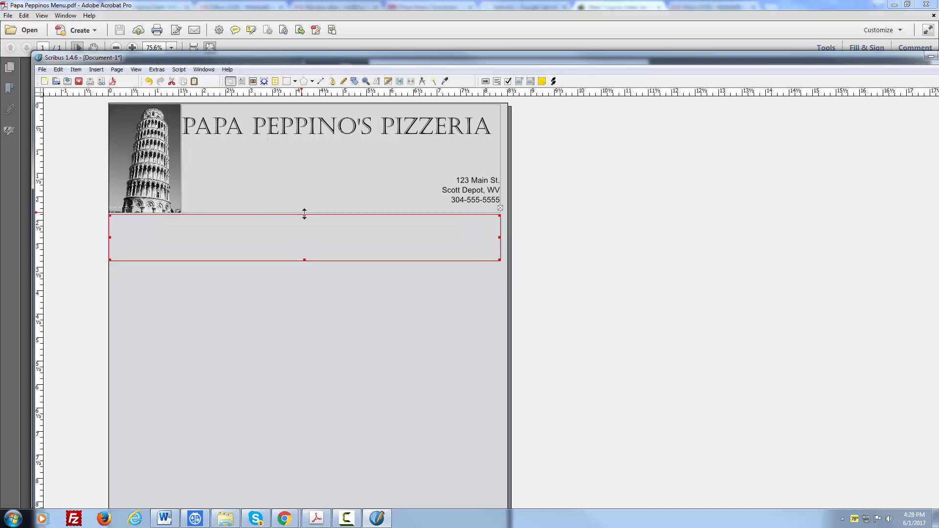
{"action": "left_click_drag", "start_coordinate": [303, 215], "coordinate": [304, 246]}
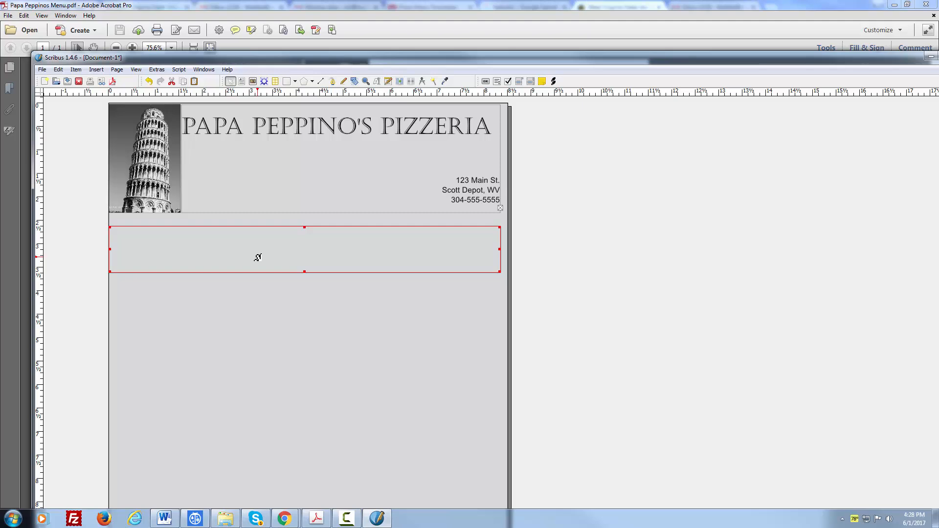
{"action": "left_click_drag", "start_coordinate": [292, 257], "coordinate": [290, 250]}
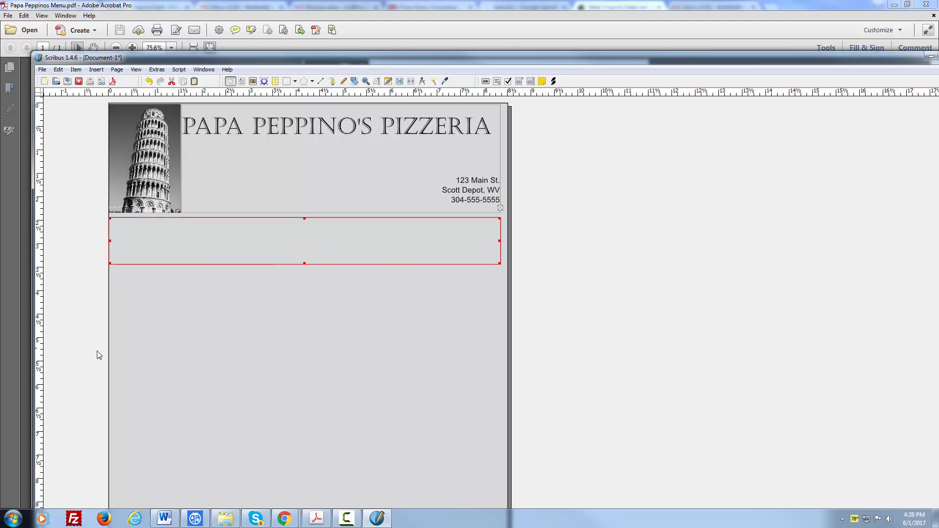
{"action": "double_click", "coordinate": [126, 240]}
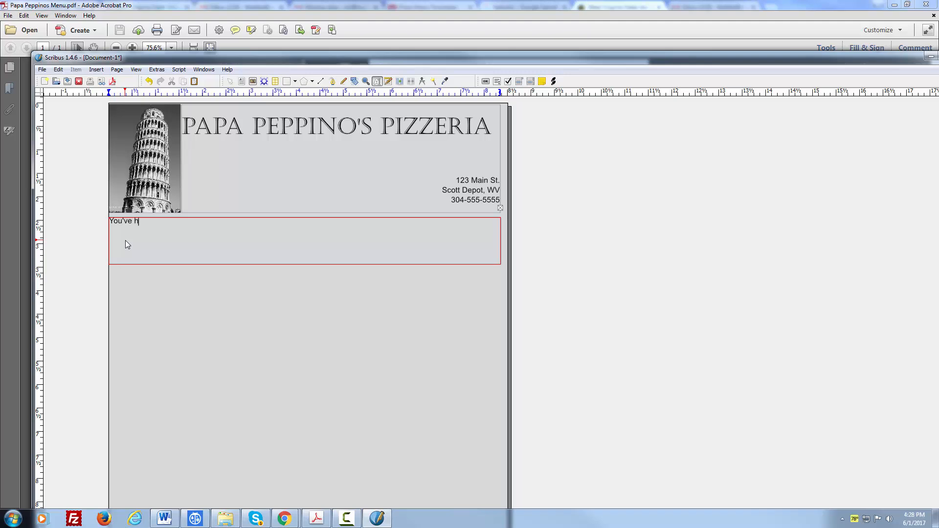
{"action": "type", "text": "You've had the rest--now try the best!"}
Format the slogan as centered 30 pt Arial Italic
{"action": "left_click_drag", "start_coordinate": [261, 222], "coordinate": [102, 225]}
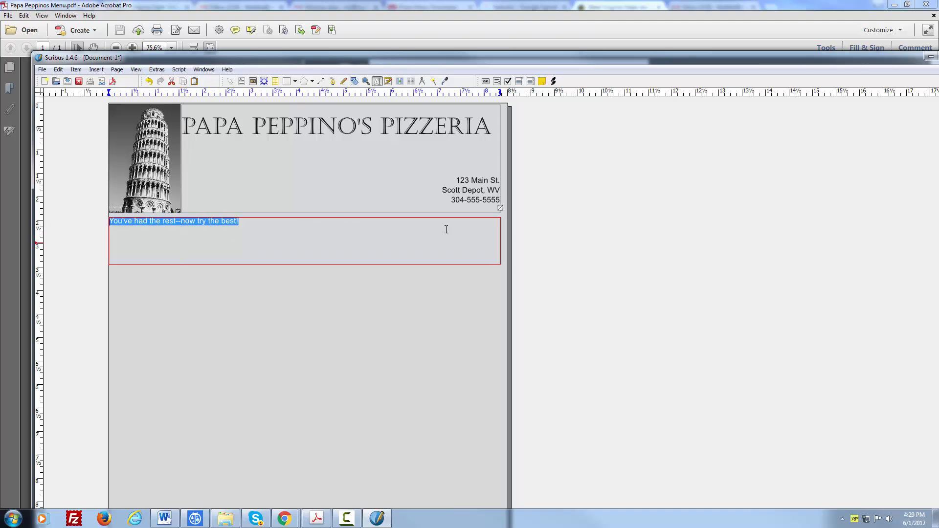
{"action": "key", "text": "F2"}
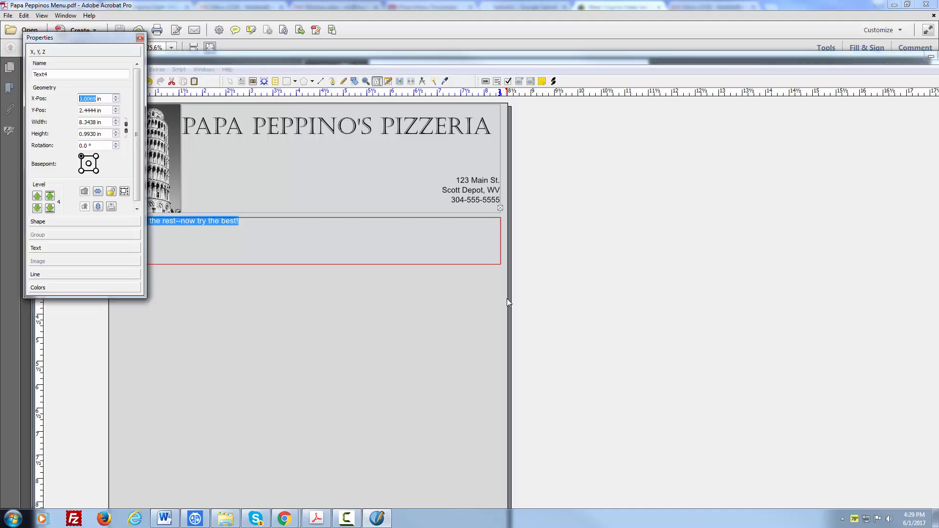
{"action": "left_click", "coordinate": [42, 249]}
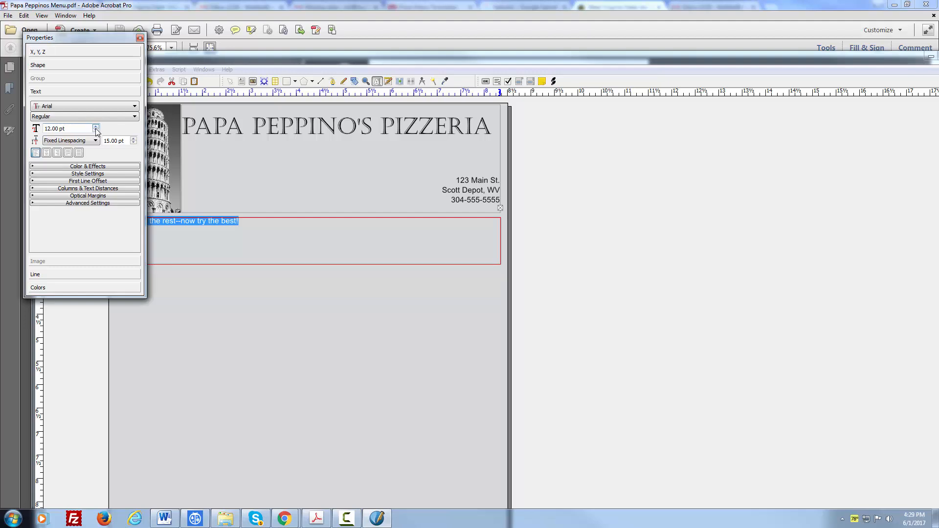
{"action": "left_click_drag", "start_coordinate": [96, 128], "coordinate": [97, 128]}
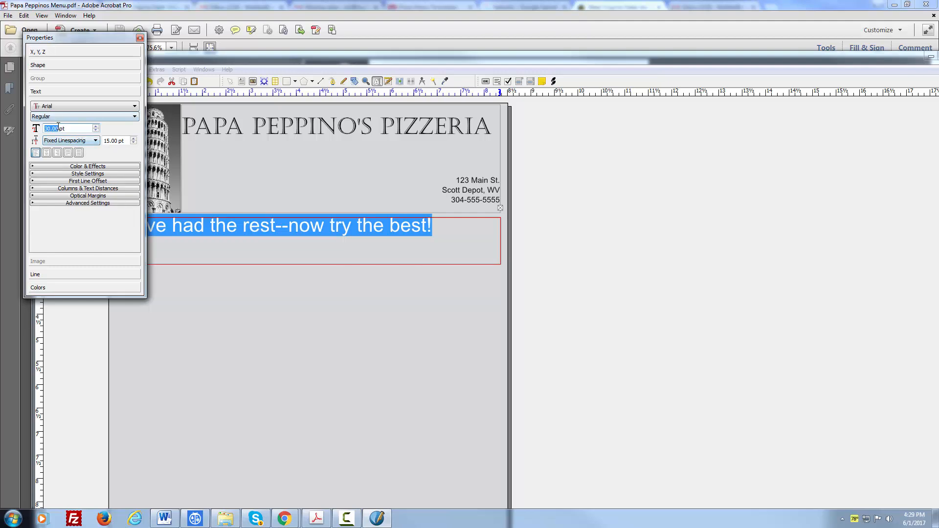
{"action": "left_click", "coordinate": [47, 153]}
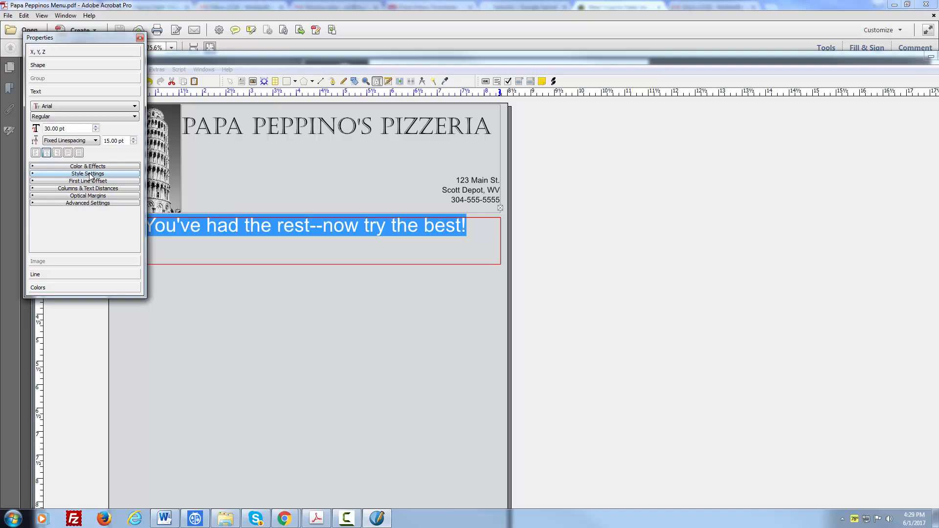
{"action": "left_click", "coordinate": [135, 118]}
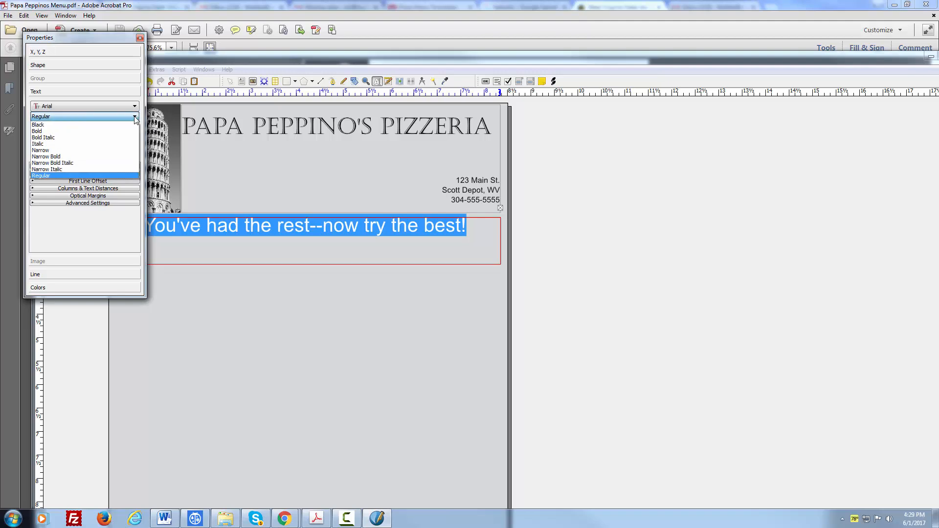
{"action": "left_click", "coordinate": [39, 145]}
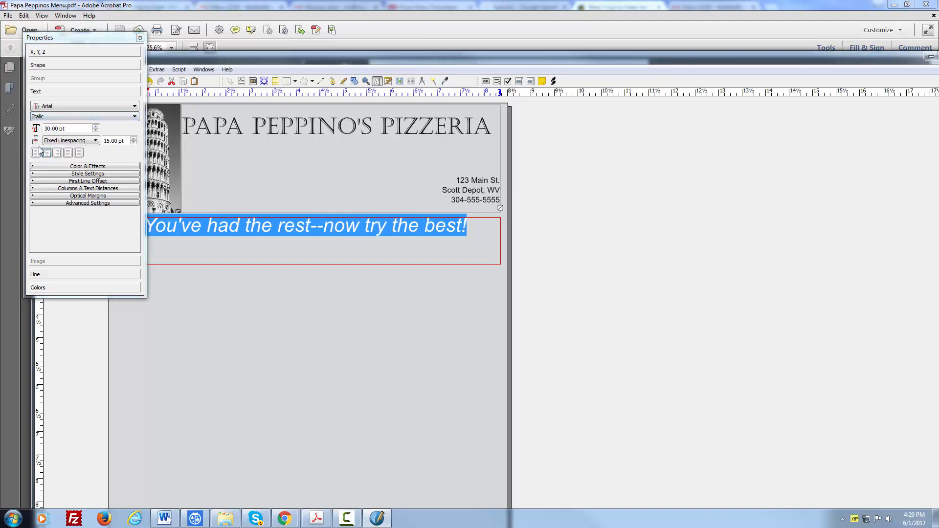
{"action": "left_click", "coordinate": [360, 286]}
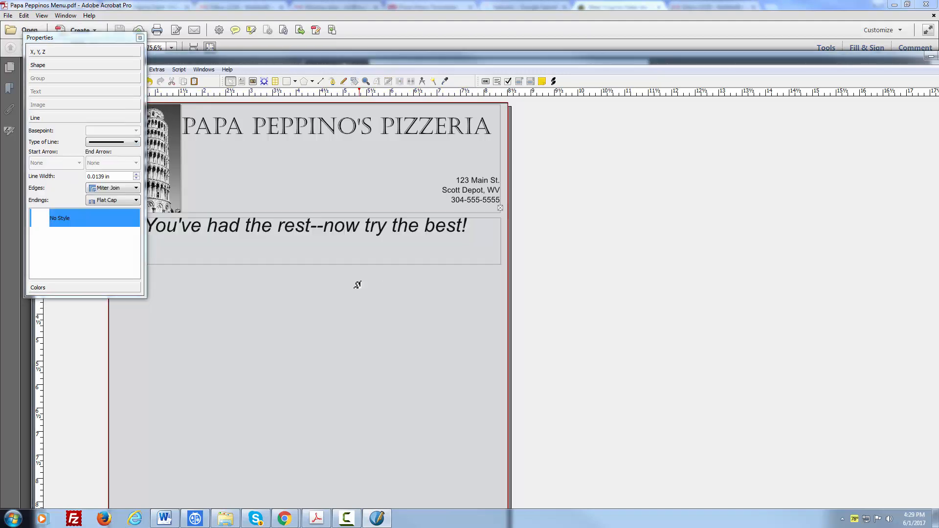
Close the properties, lower the slogan within its frame by inserting three blank lines above it, and deselect the frame
{"action": "left_click", "coordinate": [170, 262]}
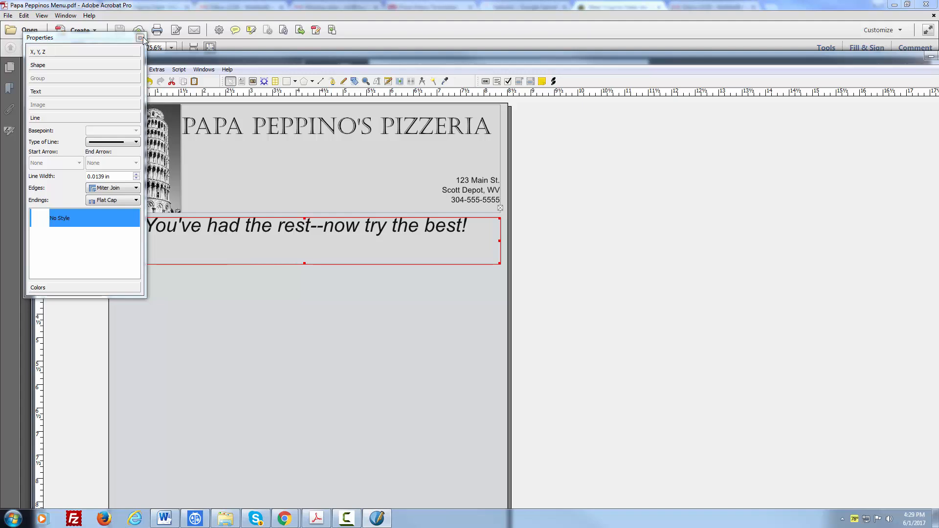
{"action": "left_click", "coordinate": [140, 37]}
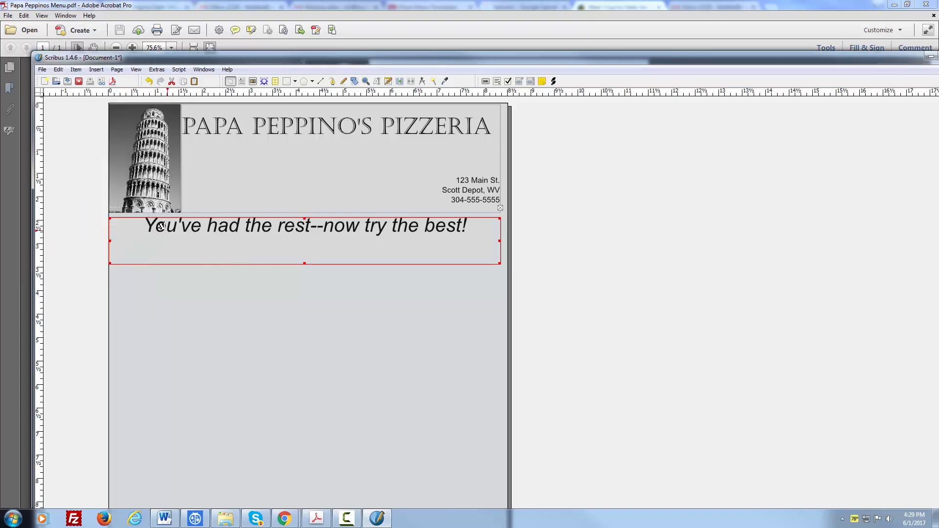
{"action": "double_click", "coordinate": [143, 225]}
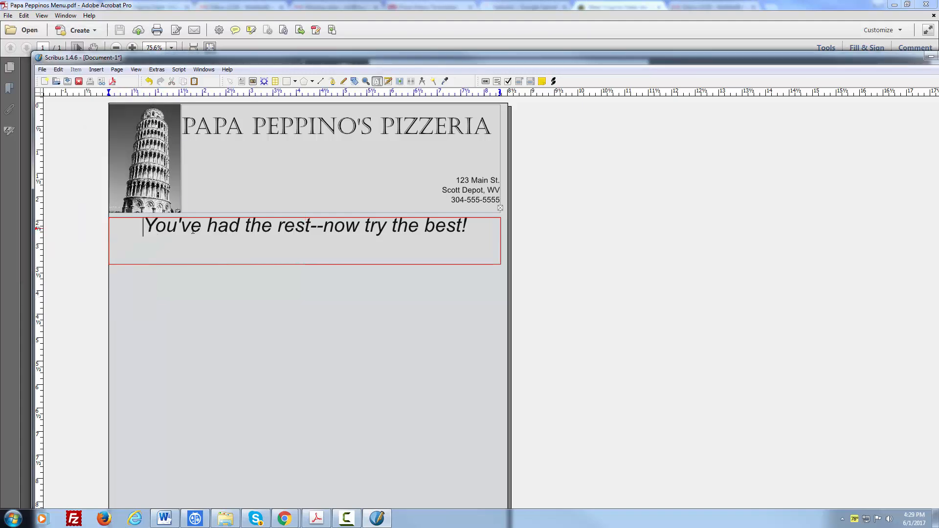
{"action": "key", "text": "Return"}
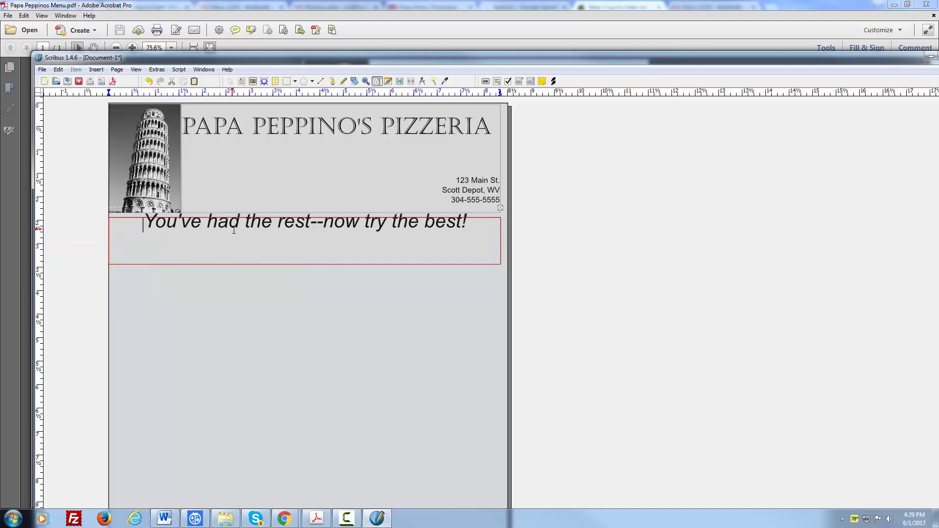
{"action": "key", "text": "Return"}
{"action": "key", "text": "Return"}
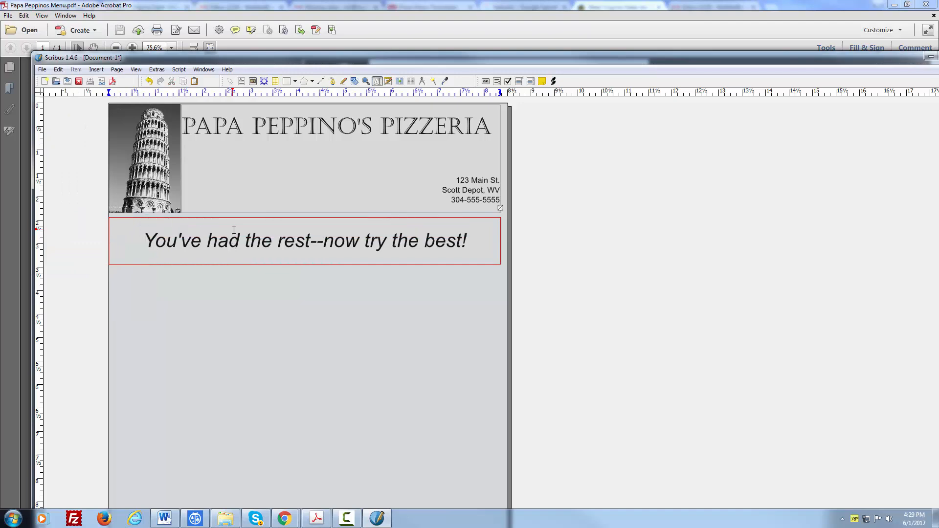
{"action": "left_click", "coordinate": [251, 333]}
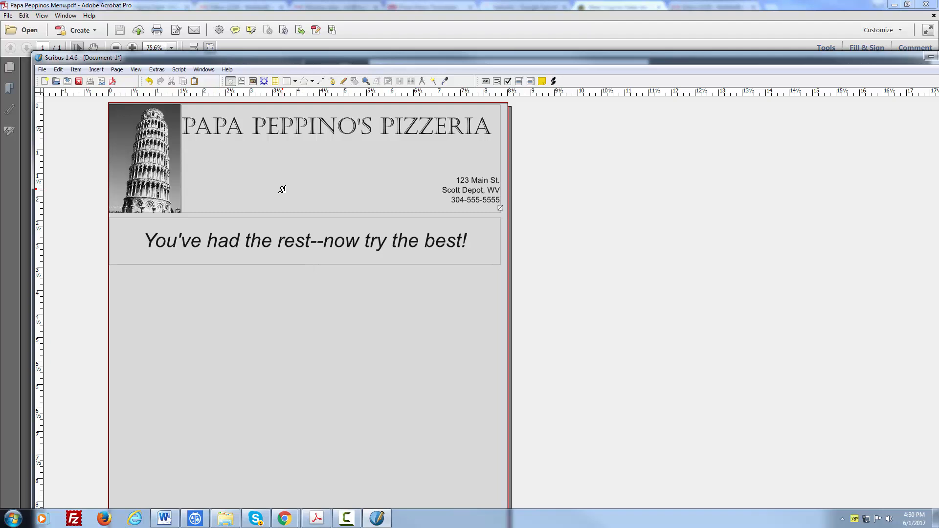
Draw a tall text frame about 3.4 in wide below the slogan on the page's left half, extending it to about 6.5 in high
{"action": "left_click", "coordinate": [241, 81]}
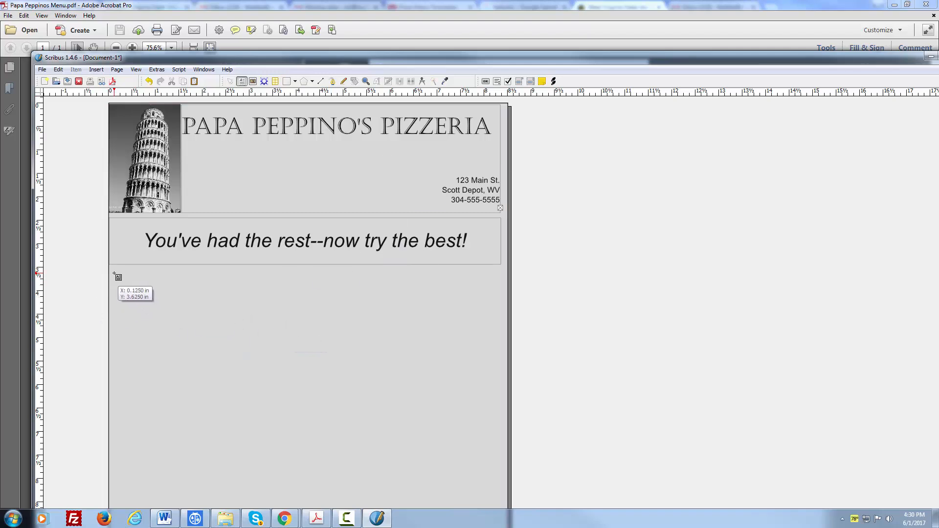
{"action": "left_click_drag", "start_coordinate": [114, 280], "coordinate": [274, 520]}
{"action": "scroll", "coordinate": [419, 277], "scroll_direction": "down", "scroll_amount": 2}
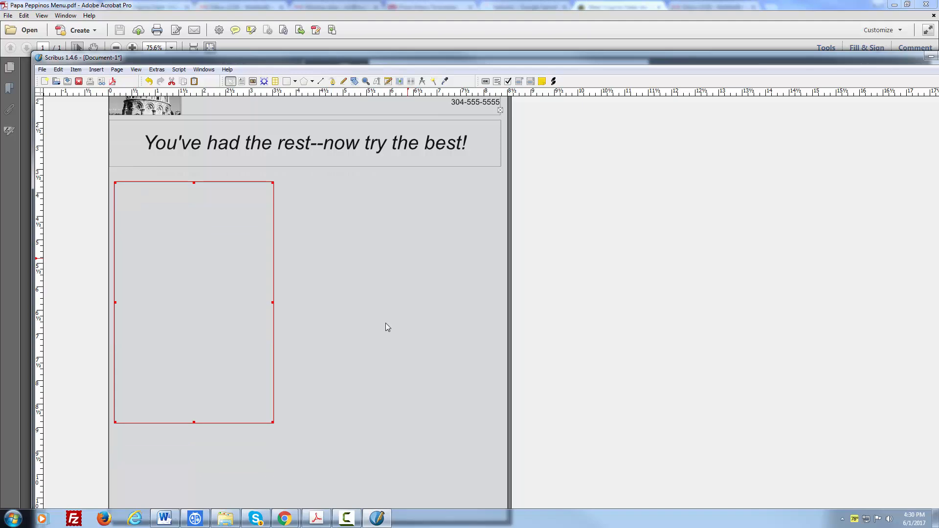
{"action": "scroll", "coordinate": [295, 430], "scroll_direction": "down", "scroll_amount": 1}
{"action": "scroll", "coordinate": [295, 429], "scroll_direction": "up", "scroll_amount": 1}
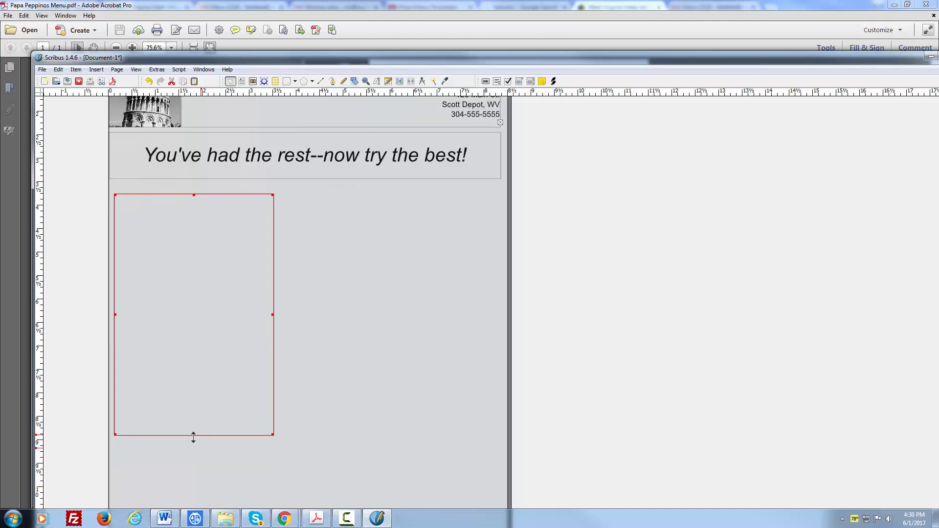
{"action": "left_click_drag", "start_coordinate": [194, 437], "coordinate": [192, 497]}
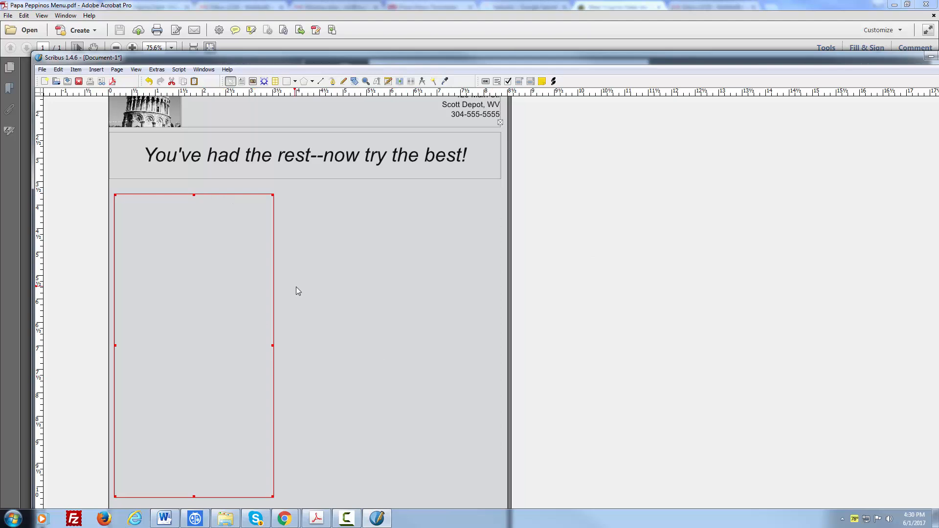
{"action": "left_click", "coordinate": [25, 15]}
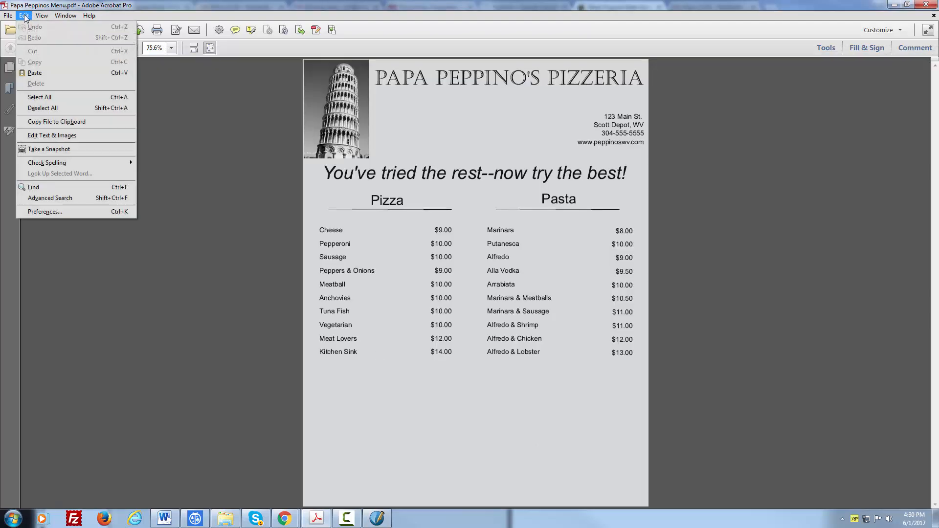
{"action": "left_click", "coordinate": [236, 162]}
{"action": "left_click", "coordinate": [376, 520]}
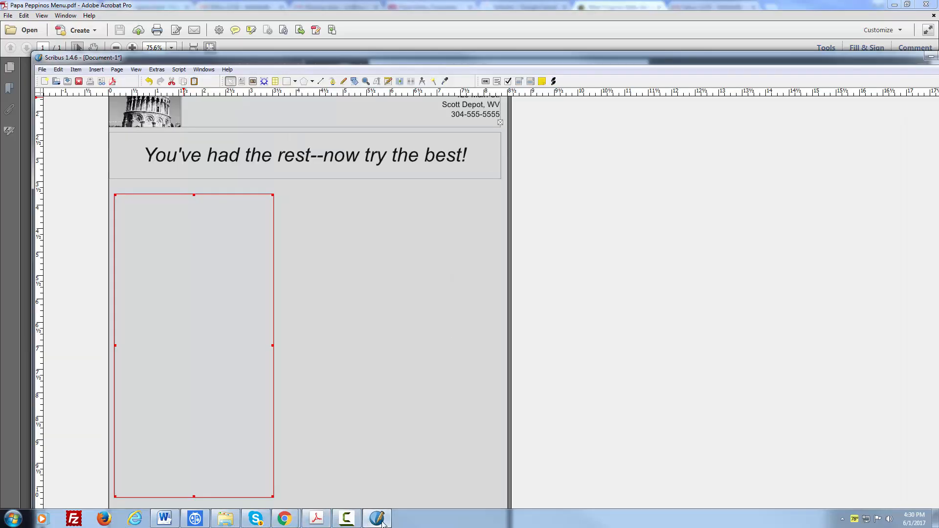
{"action": "left_click", "coordinate": [383, 521]}
{"action": "left_click", "coordinate": [386, 520]}
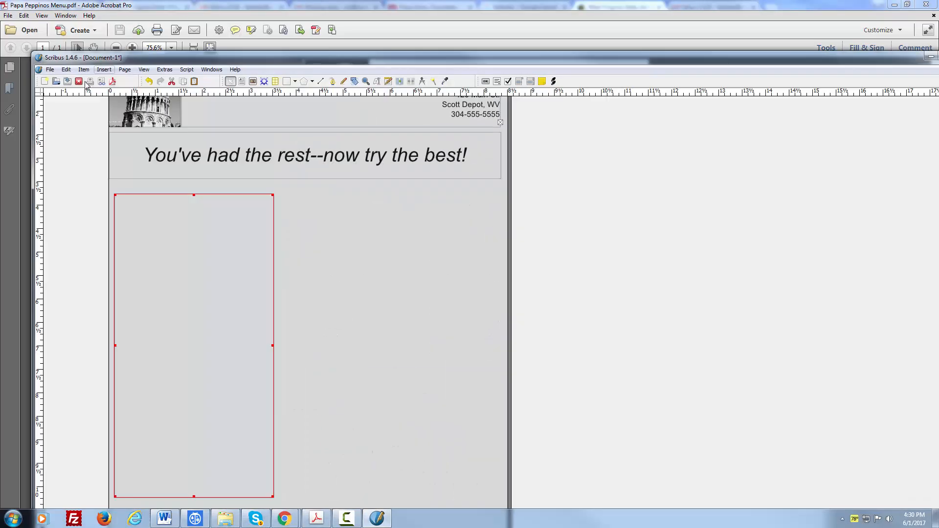
{"action": "left_click", "coordinate": [66, 69]}
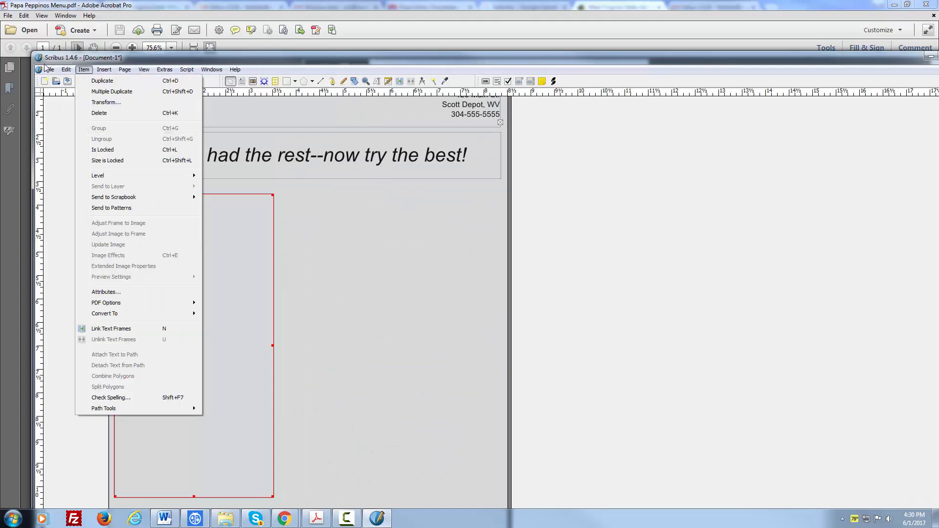
{"action": "mouse_move", "coordinate": [66, 70]}
{"action": "left_click", "coordinate": [81, 129]}
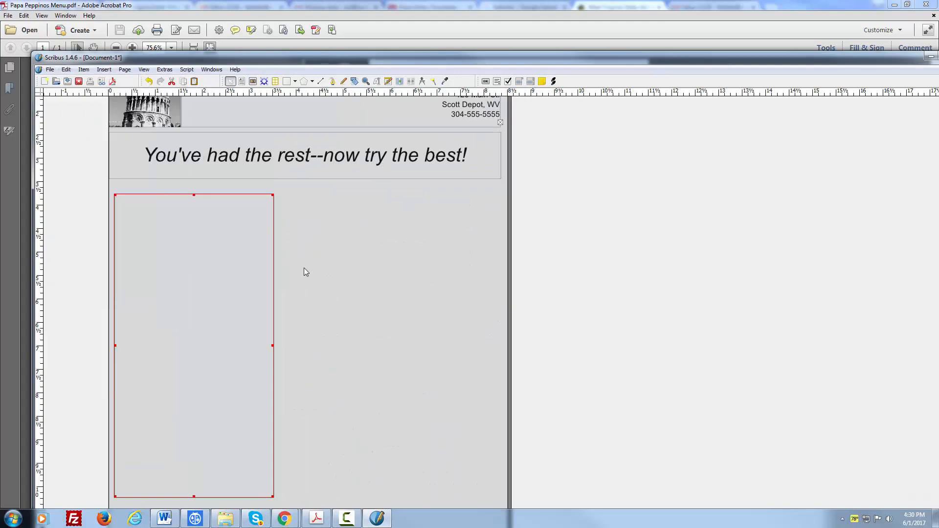
Move the tall text frame to the right half of the page and widen it to about 3.7 in
{"action": "left_click_drag", "start_coordinate": [237, 307], "coordinate": [449, 309]}
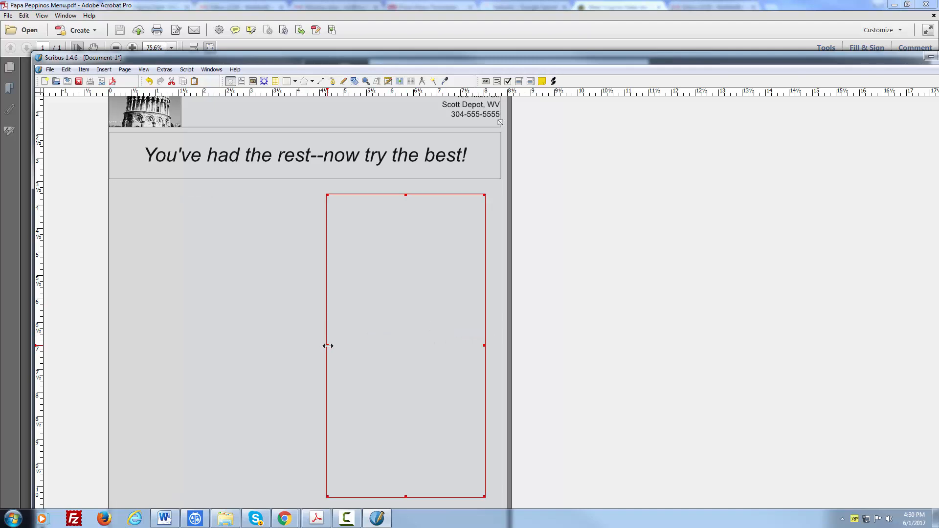
{"action": "left_click_drag", "start_coordinate": [327, 345], "coordinate": [310, 345]}
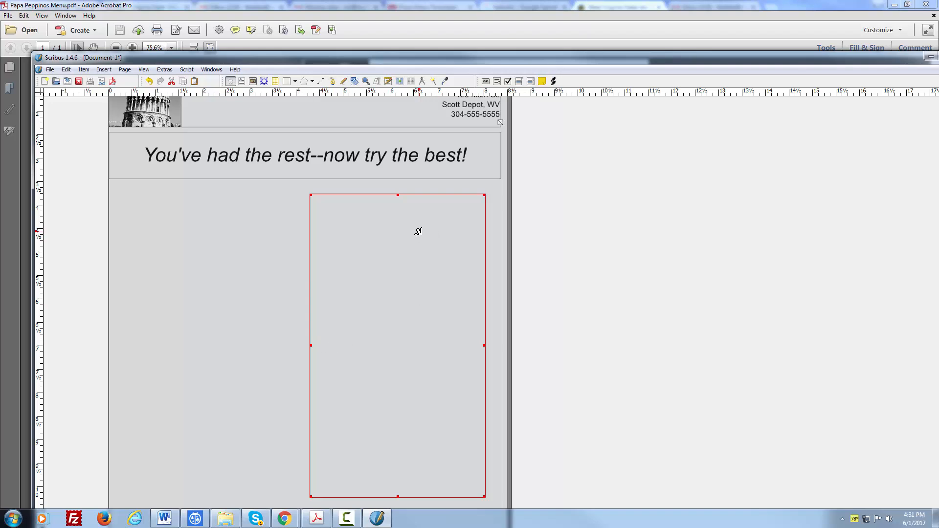
{"action": "left_click_drag", "start_coordinate": [366, 200], "coordinate": [182, 200]}
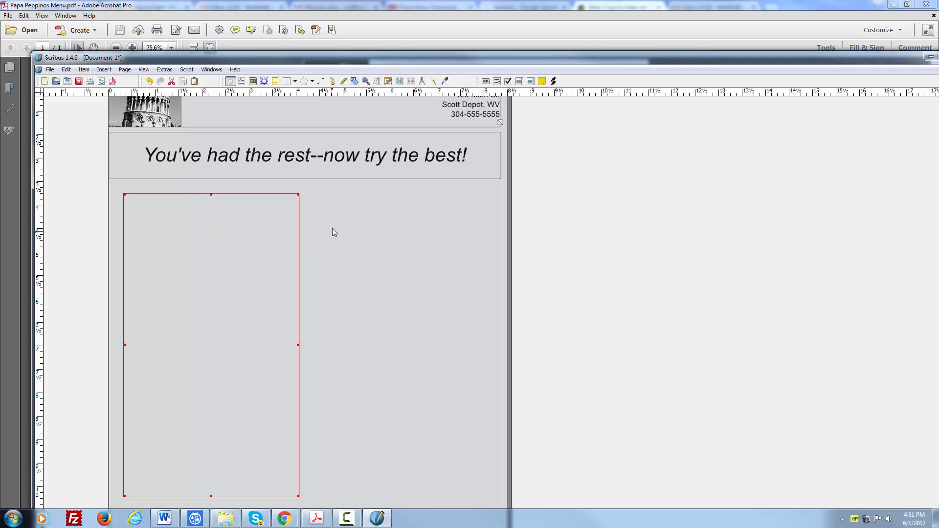
{"action": "left_click", "coordinate": [321, 274]}
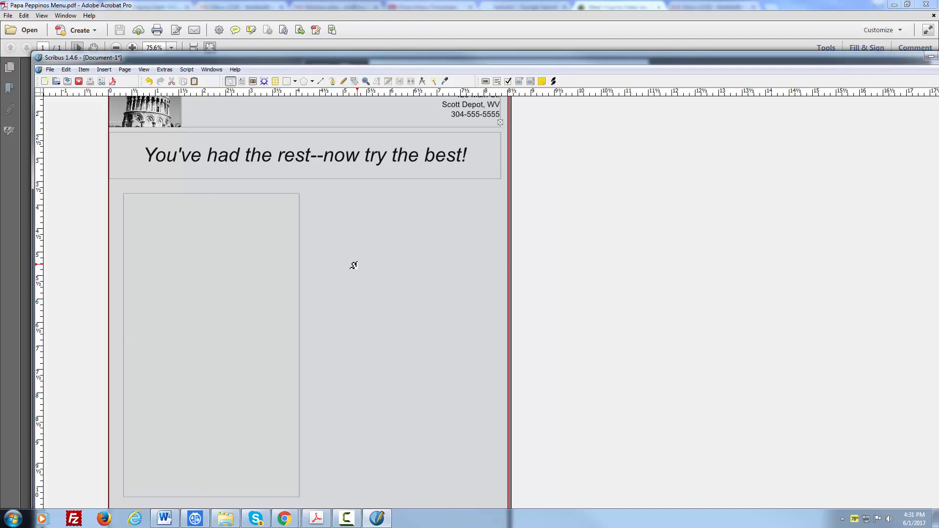
{"action": "left_click_drag", "start_coordinate": [248, 239], "coordinate": [431, 252]}
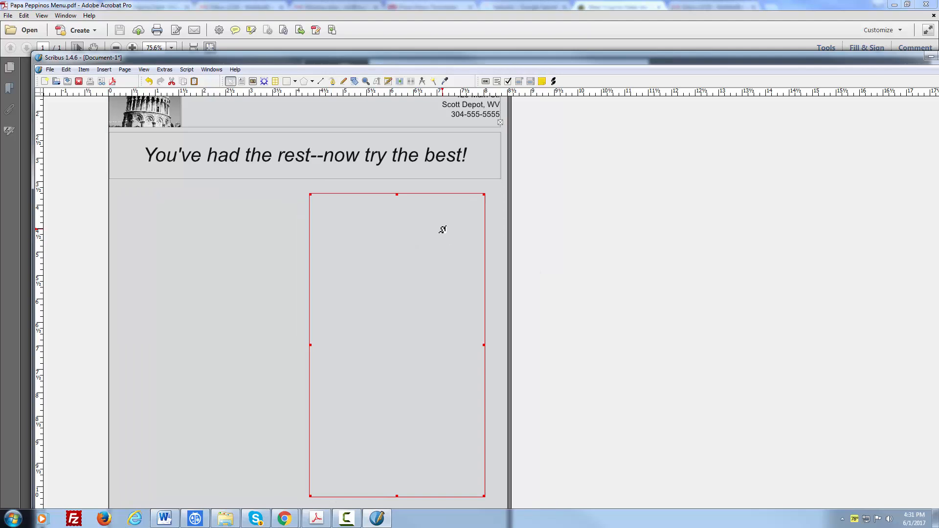
Draw a second tall text frame about 3.8 in wide and 6.4 in high on the page's left half, level with the existing one
{"action": "left_click", "coordinate": [204, 266]}
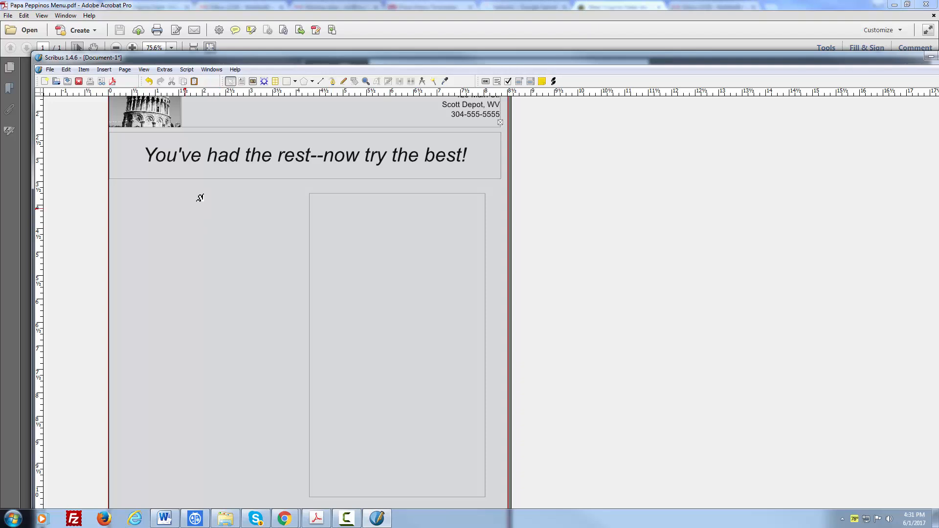
{"action": "left_click", "coordinate": [242, 81]}
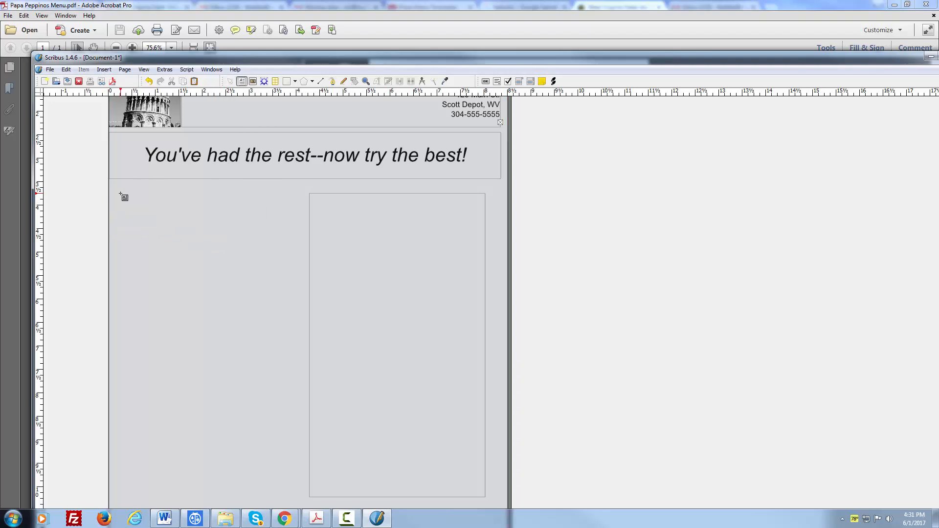
{"action": "left_click_drag", "start_coordinate": [120, 194], "coordinate": [299, 496]}
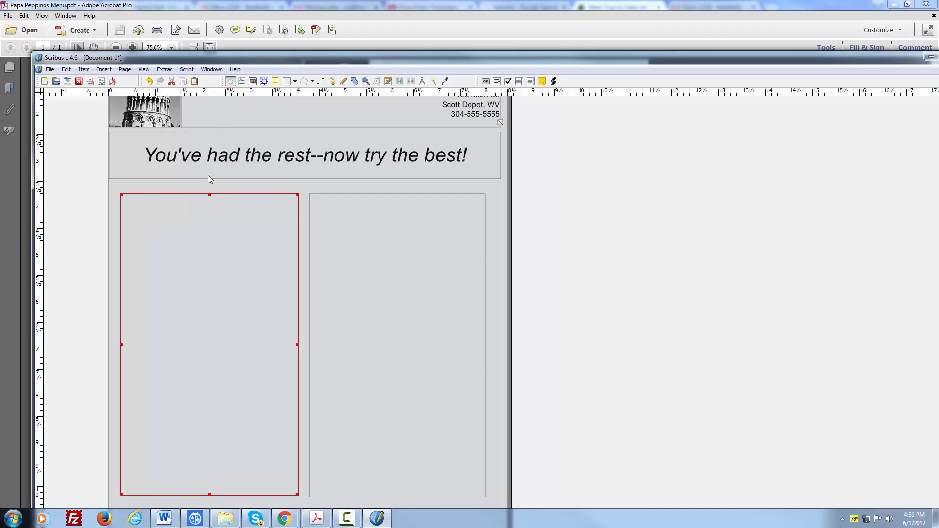
Enter the heading "Pizza" in the left tall frame and "Pasta" in the right one
{"action": "double_click", "coordinate": [203, 224]}
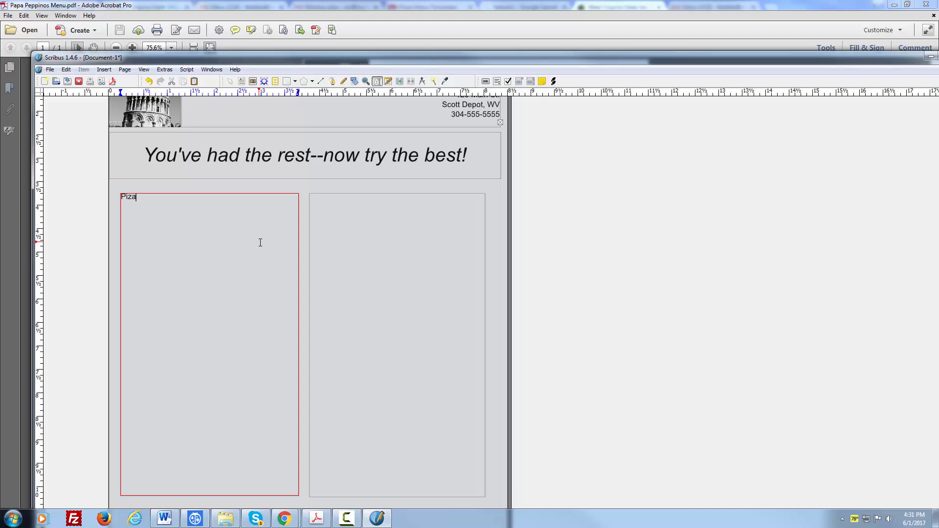
{"action": "left_click", "coordinate": [354, 204]}
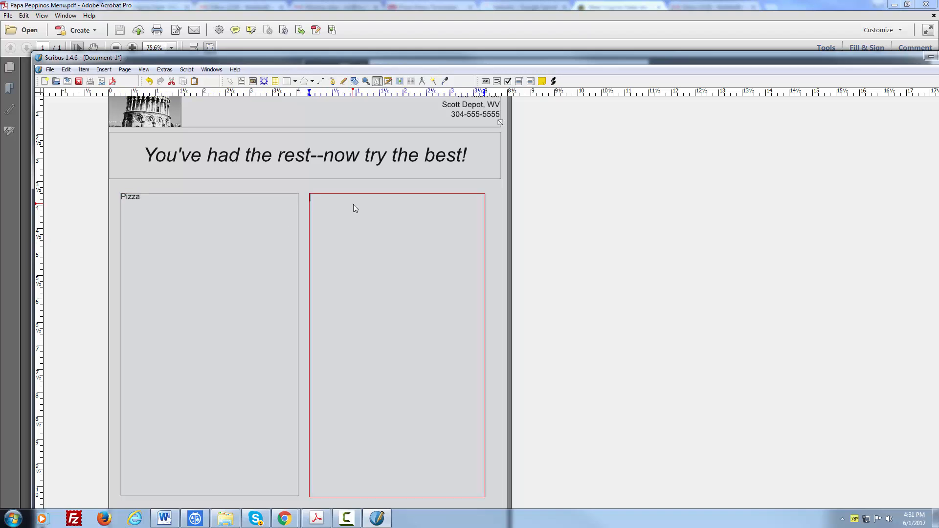
{"action": "type", "text": "Pasta"}
Insert a blank line above both the Pizza and the Pasta heading
{"action": "left_click", "coordinate": [123, 198]}
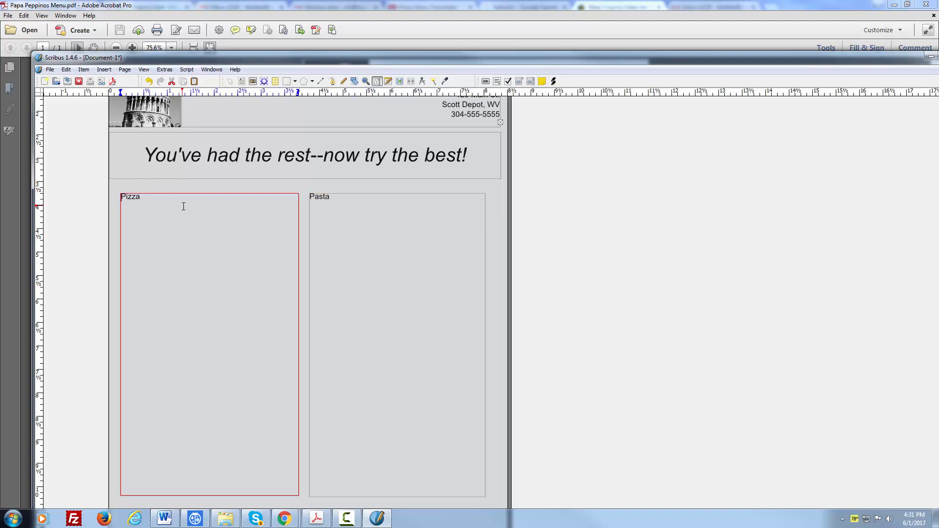
{"action": "key", "text": "Return"}
{"action": "left_click", "coordinate": [315, 200]}
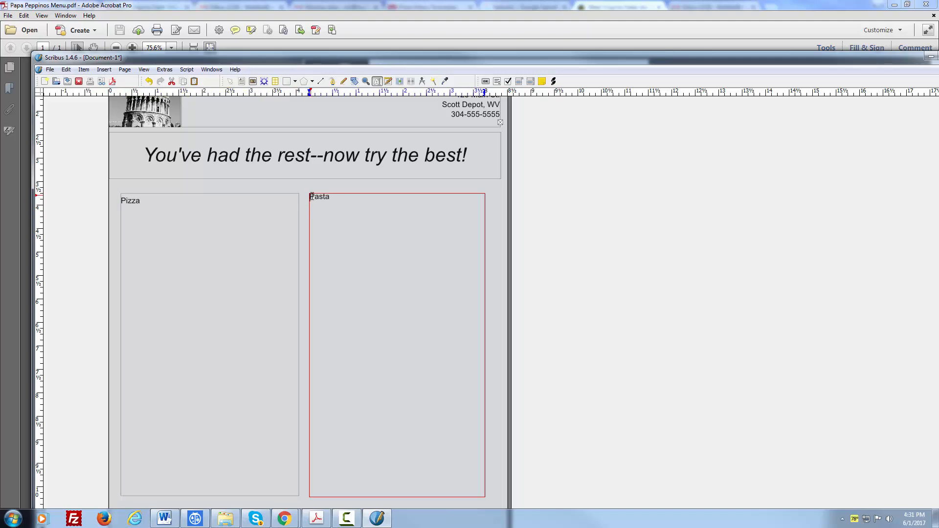
{"action": "key", "text": "Return"}
Set the Pizza heading's font size to 24 pt in the text properties
{"action": "left_click", "coordinate": [123, 204]}
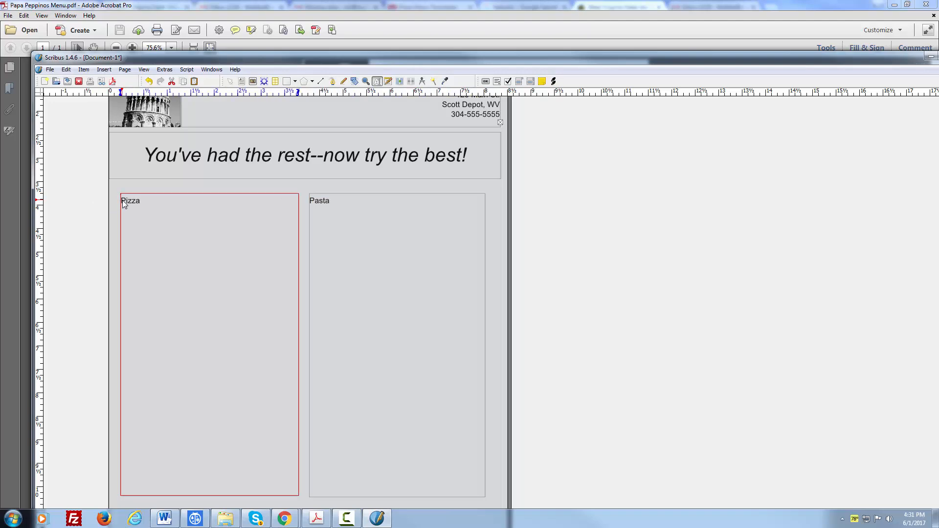
{"action": "left_click_drag", "start_coordinate": [123, 202], "coordinate": [142, 203]}
{"action": "left_click", "coordinate": [211, 69]}
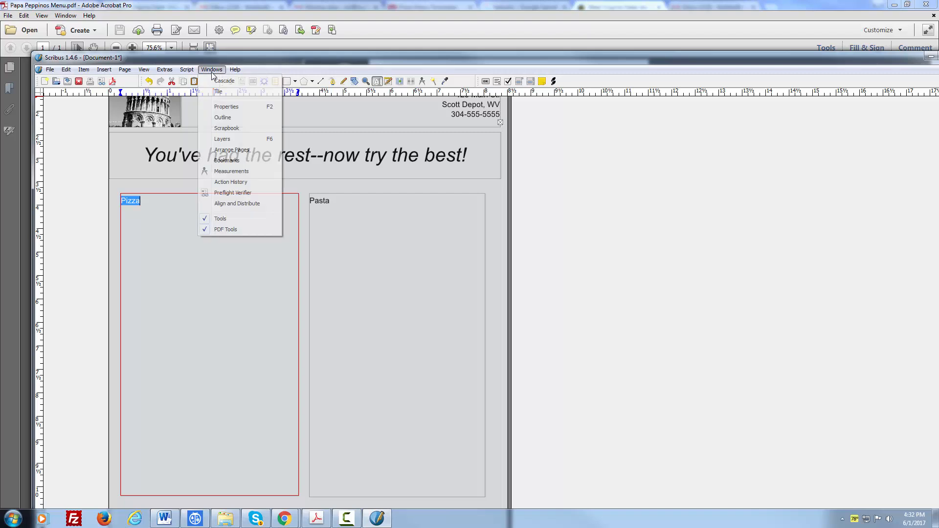
{"action": "left_click", "coordinate": [239, 110]}
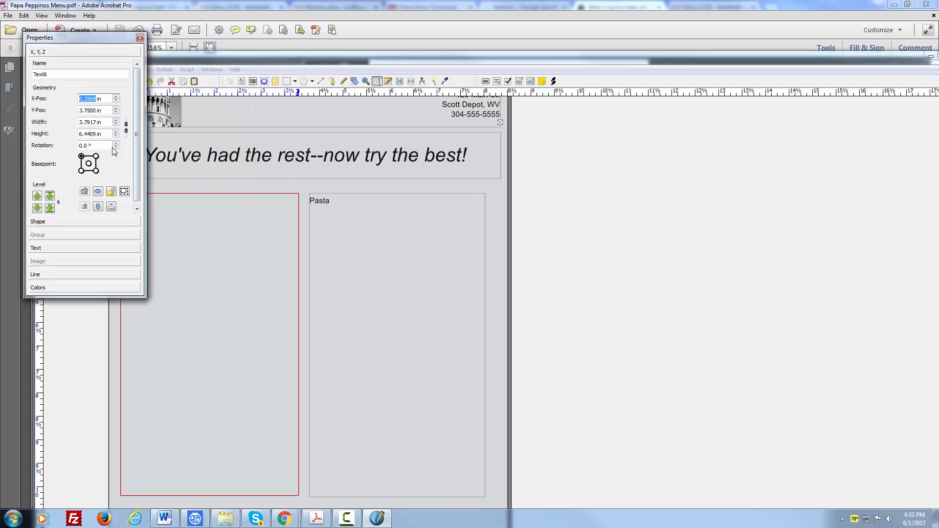
{"action": "left_click", "coordinate": [45, 248]}
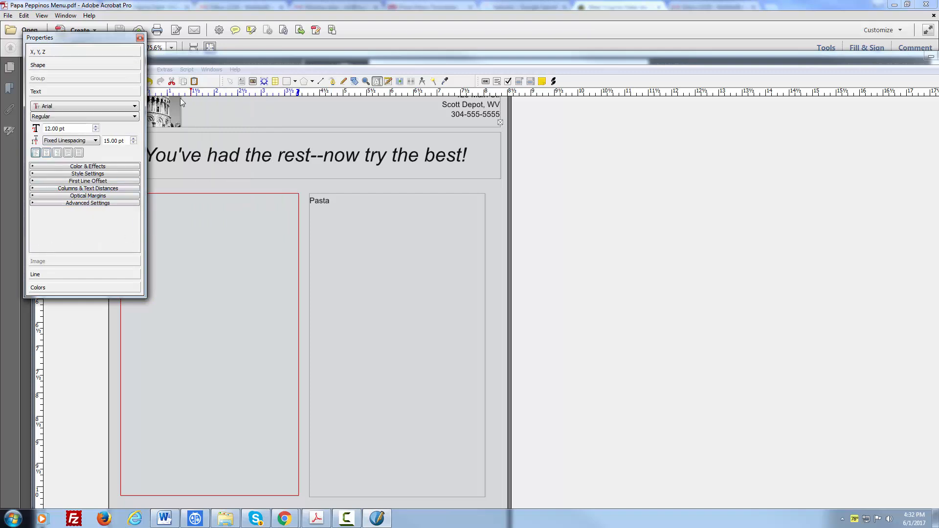
{"action": "left_click", "coordinate": [96, 126]}
{"action": "left_click", "coordinate": [96, 126]}
{"action": "left_click", "coordinate": [96, 126]}
{"action": "left_click", "coordinate": [97, 126]}
{"action": "left_click", "coordinate": [97, 126]}
{"action": "left_click", "coordinate": [97, 126]}
{"action": "left_click", "coordinate": [96, 126]}
{"action": "left_click", "coordinate": [96, 126]}
{"action": "left_click", "coordinate": [96, 126]}
{"action": "left_click", "coordinate": [96, 126]}
Enlarge the Pasta heading to 24 pt and deselect it
{"action": "left_click", "coordinate": [322, 202]}
{"action": "double_click", "coordinate": [324, 199]}
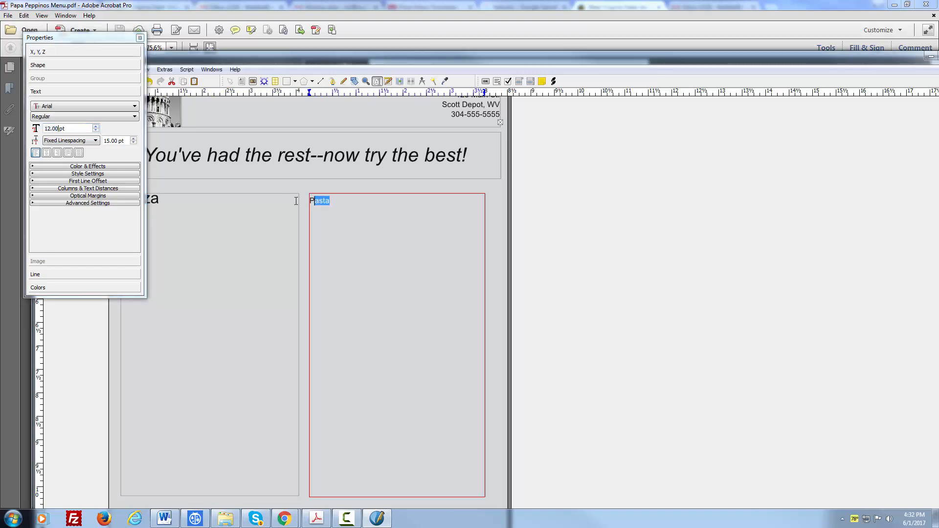
{"action": "left_click", "coordinate": [97, 127]}
{"action": "left_click", "coordinate": [97, 126]}
{"action": "left_click", "coordinate": [96, 126]}
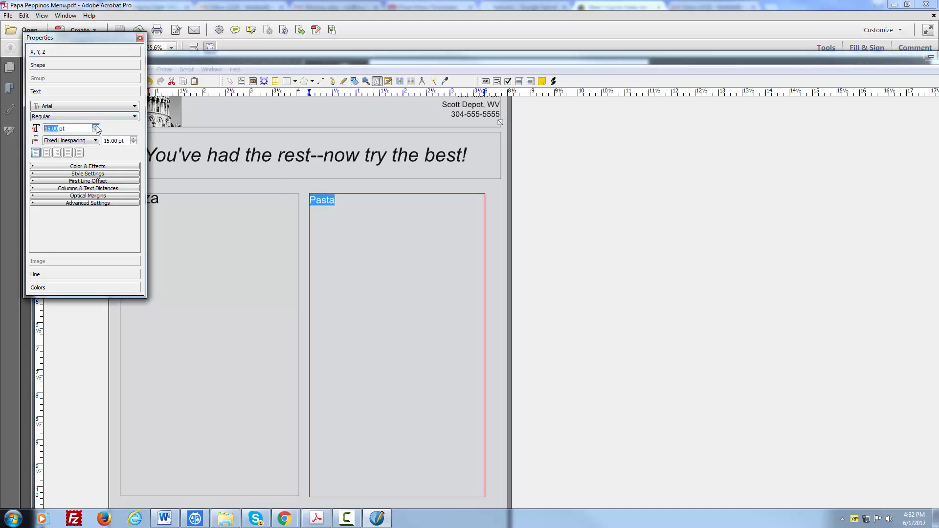
{"action": "left_click", "coordinate": [97, 127]}
{"action": "left_click", "coordinate": [97, 126]}
{"action": "left_click", "coordinate": [96, 126]}
{"action": "left_click", "coordinate": [97, 126]}
{"action": "left_click", "coordinate": [96, 126]}
{"action": "left_click", "coordinate": [97, 127]}
{"action": "left_click", "coordinate": [96, 126]}
{"action": "left_click", "coordinate": [97, 126]}
{"action": "left_click", "coordinate": [96, 127]}
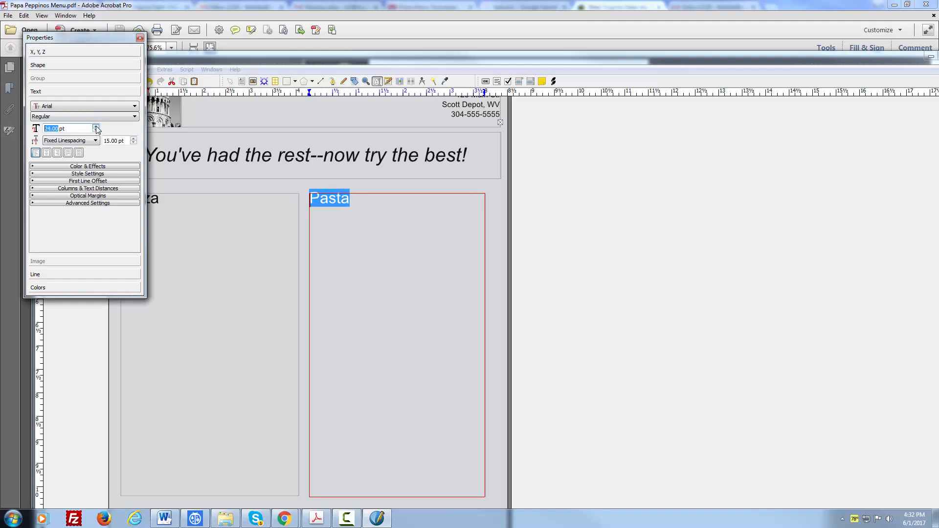
{"action": "left_click", "coordinate": [268, 345]}
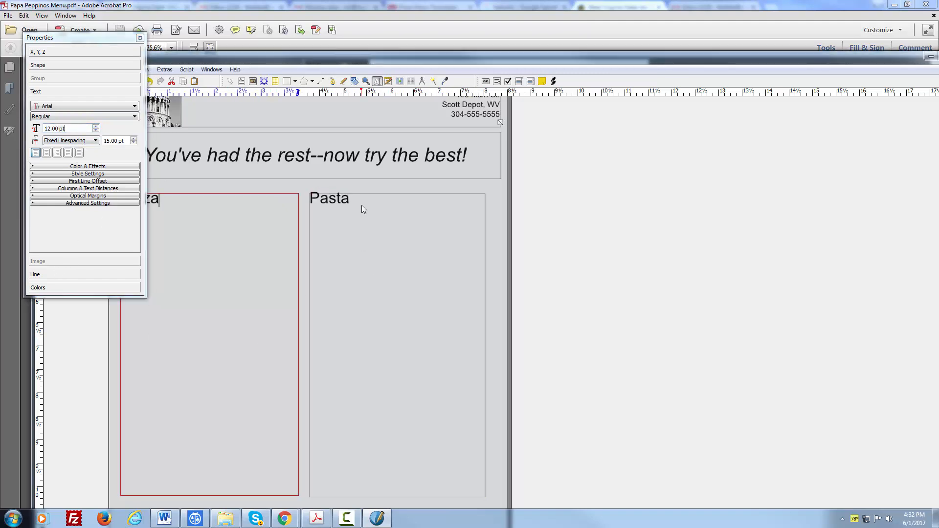
Center the Pasta and Pizza headings in their frames and close the properties
{"action": "left_click_drag", "start_coordinate": [336, 201], "coordinate": [351, 201]}
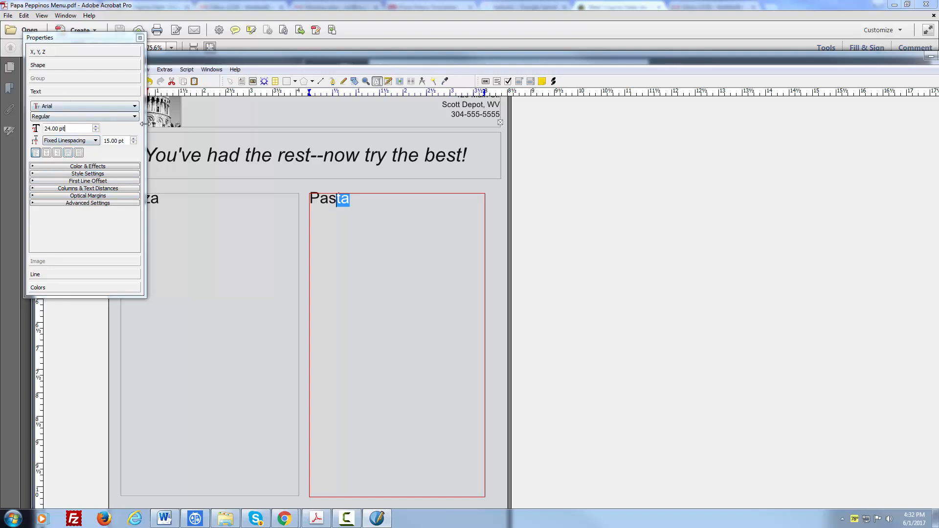
{"action": "left_click", "coordinate": [47, 154]}
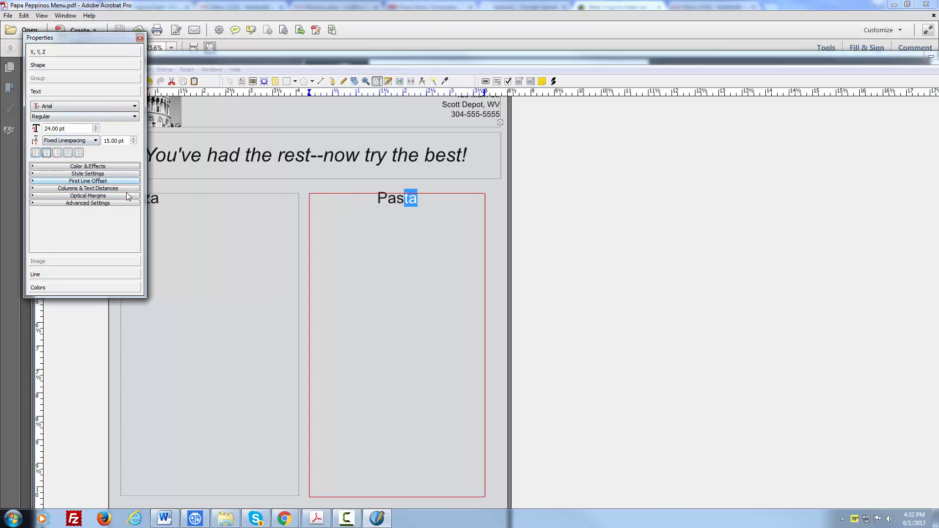
{"action": "left_click_drag", "start_coordinate": [151, 196], "coordinate": [159, 199]}
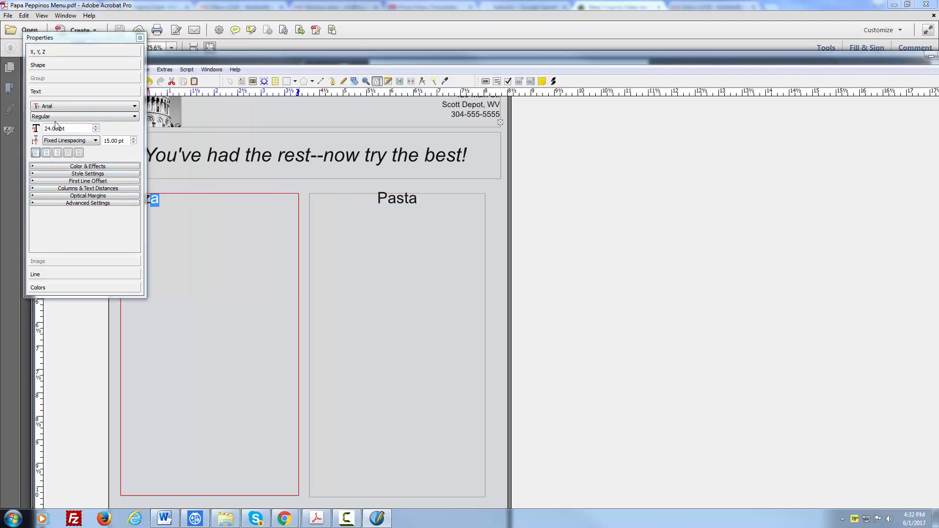
{"action": "left_click", "coordinate": [47, 154]}
{"action": "left_click_drag", "start_coordinate": [177, 156], "coordinate": [452, 170]}
{"action": "left_click", "coordinate": [311, 257]}
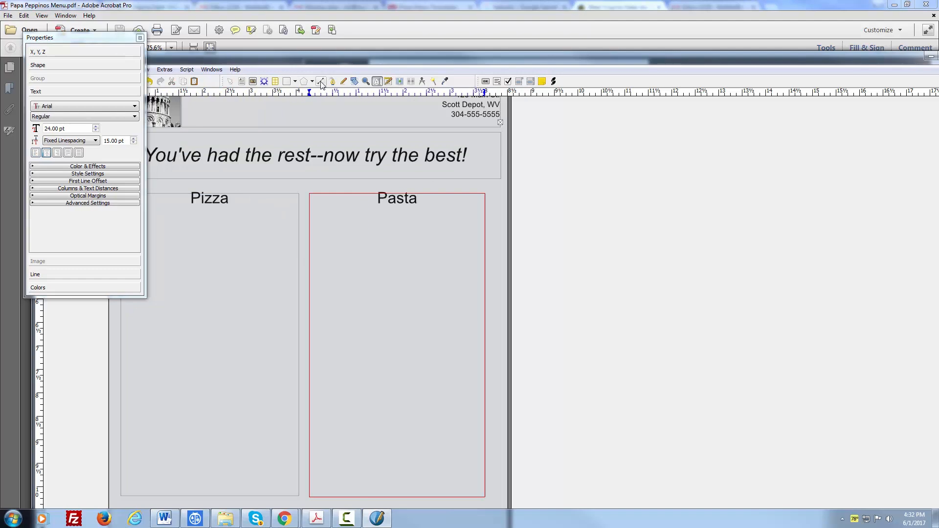
{"action": "left_click", "coordinate": [140, 38]}
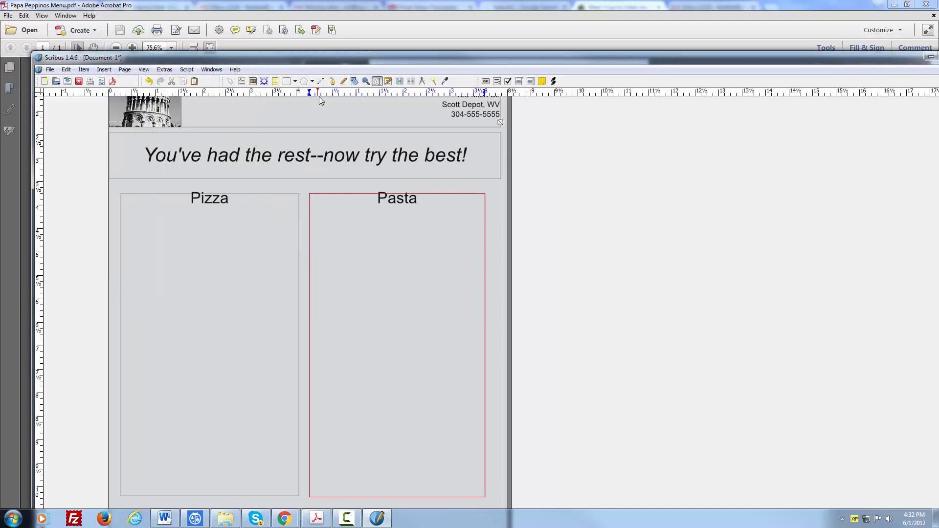
Draw a horizontal line about 2 in long under the Pizza heading and place a copy of it under the Pasta heading
{"action": "left_click", "coordinate": [320, 83]}
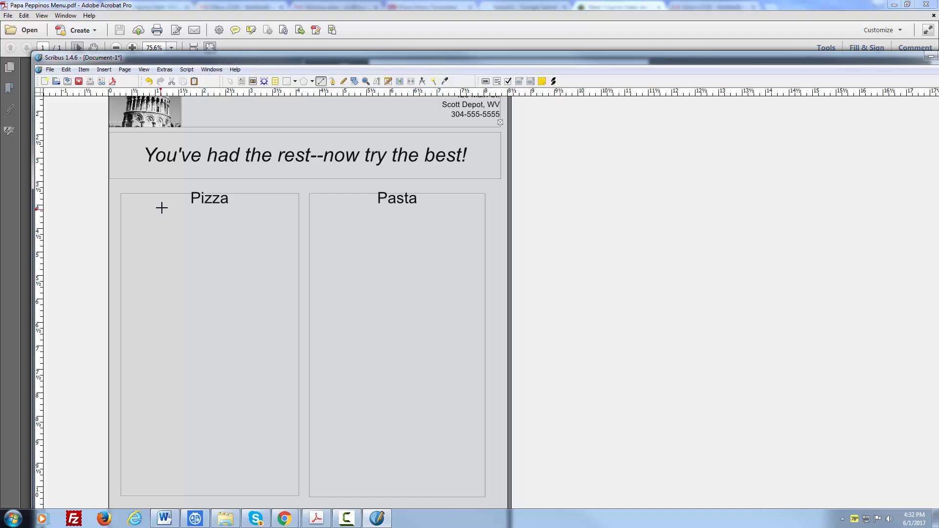
{"action": "left_click_drag", "start_coordinate": [160, 206], "coordinate": [256, 206]}
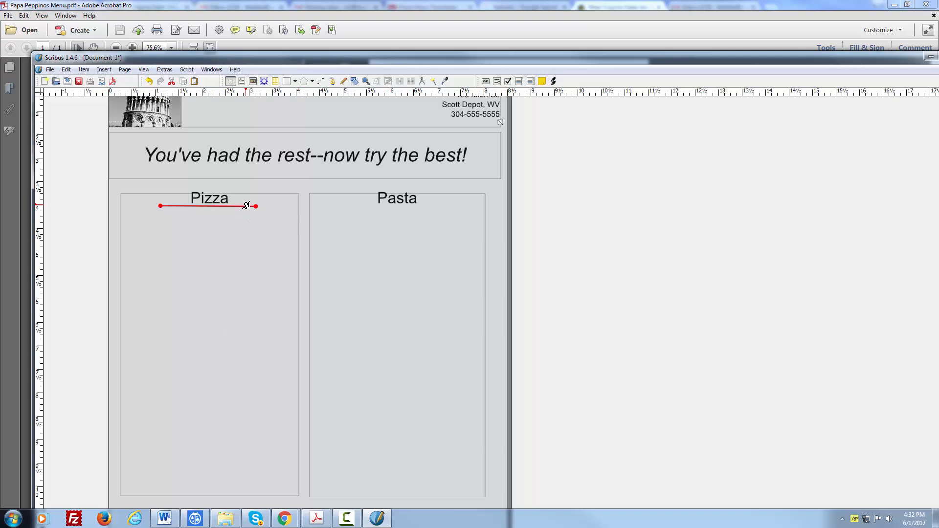
{"action": "left_click_drag", "start_coordinate": [231, 207], "coordinate": [415, 210]}
{"action": "left_click", "coordinate": [458, 237]}
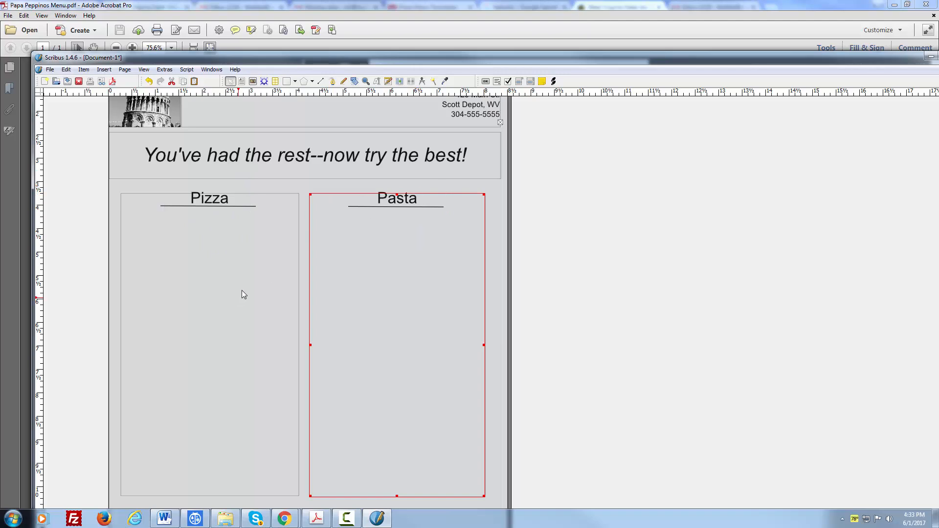
Draw a narrow text frame about 1.75 in wide and 5.7 in high under the Pizza heading and place a copy directly beside it
{"action": "left_click", "coordinate": [242, 81]}
{"action": "left_click_drag", "start_coordinate": [129, 221], "coordinate": [212, 488]}
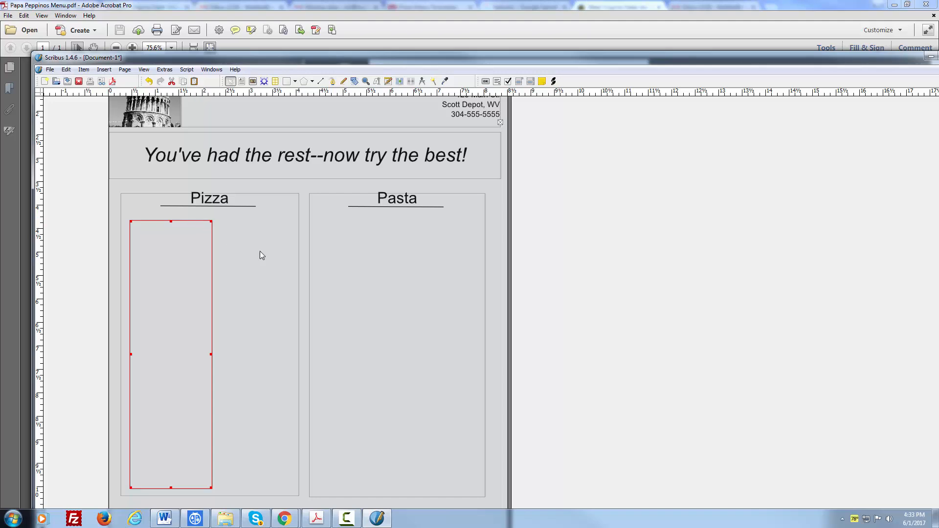
{"action": "left_click", "coordinate": [267, 265]}
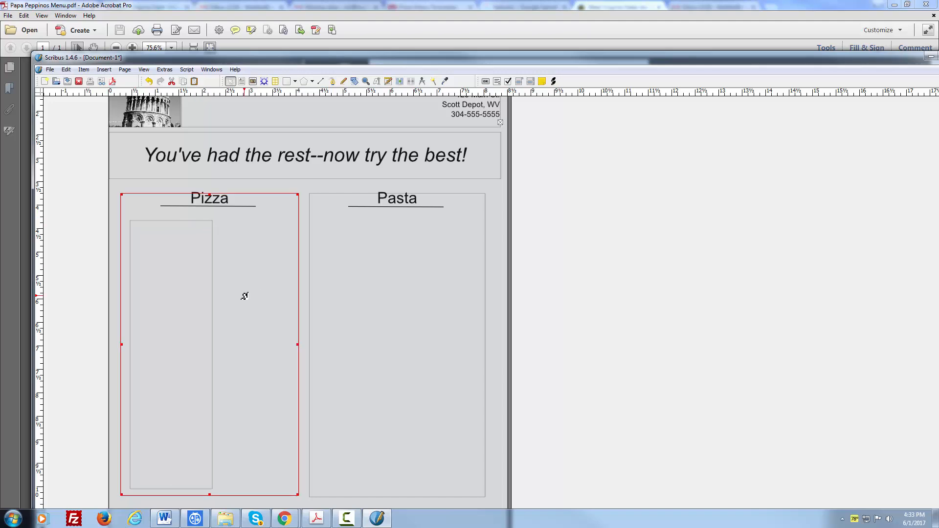
{"action": "left_click", "coordinate": [205, 324]}
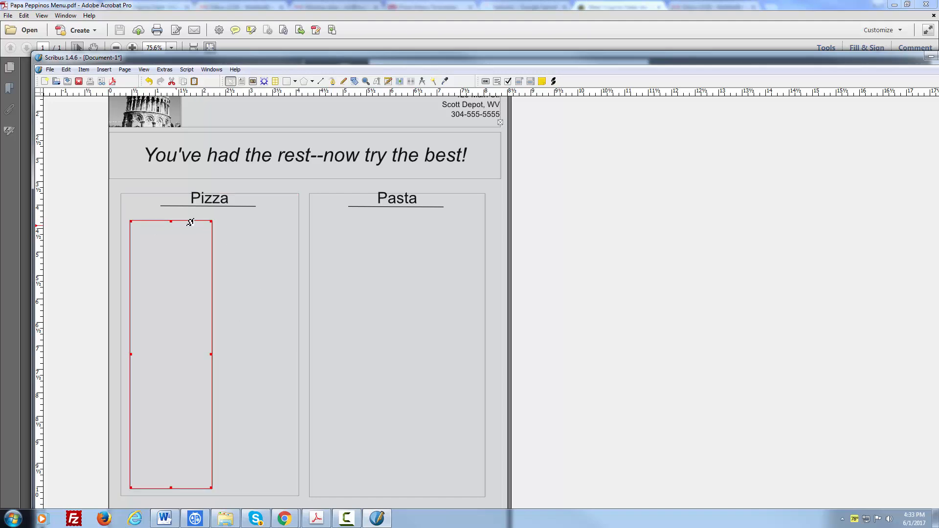
{"action": "left_click_drag", "start_coordinate": [190, 223], "coordinate": [275, 227]}
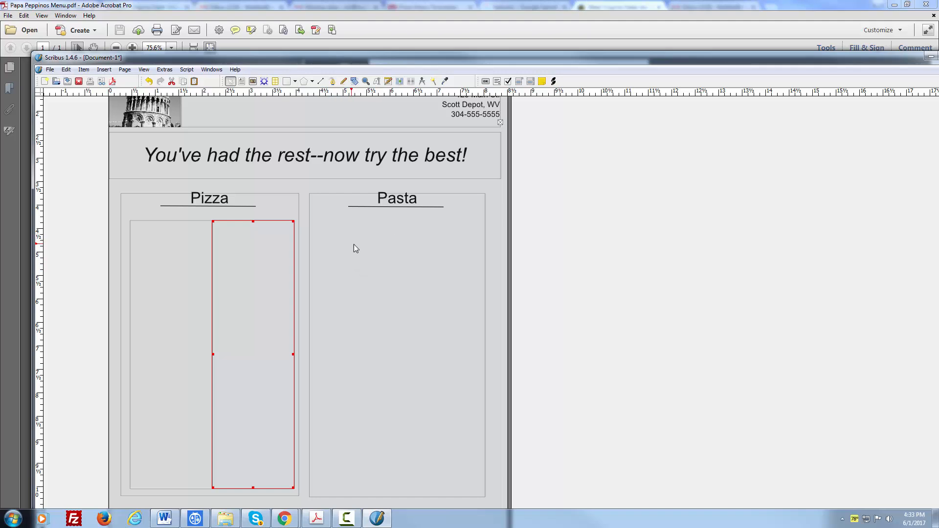
Paste two more copies of the narrow text frame and position them side by side under the Pasta heading
{"action": "key", "text": "ctrl+v"}
{"action": "left_click_drag", "start_coordinate": [190, 226], "coordinate": [377, 227]}
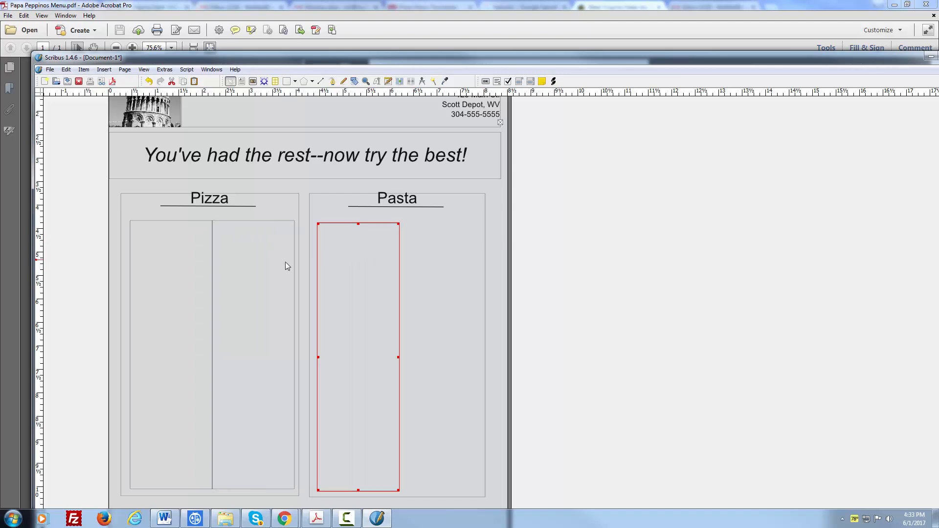
{"action": "key", "text": "ctrl+v"}
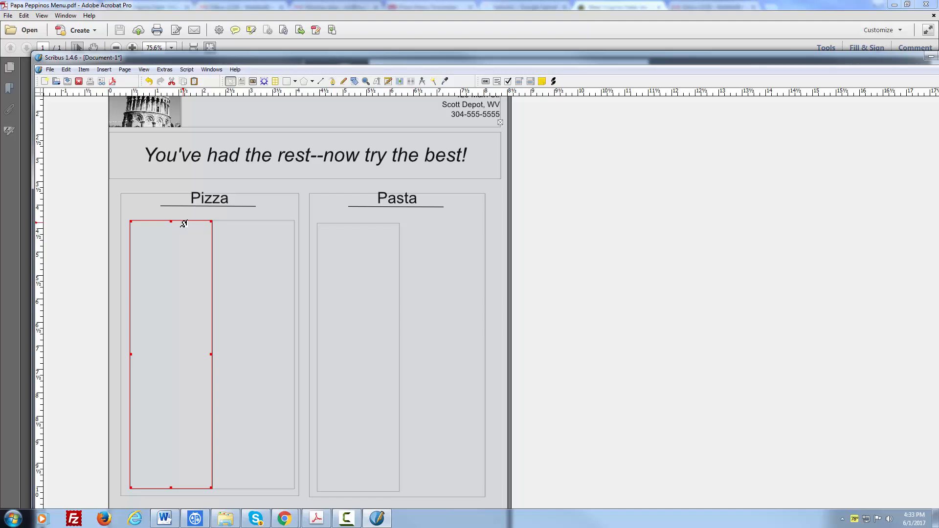
{"action": "left_click_drag", "start_coordinate": [183, 224], "coordinate": [455, 228]}
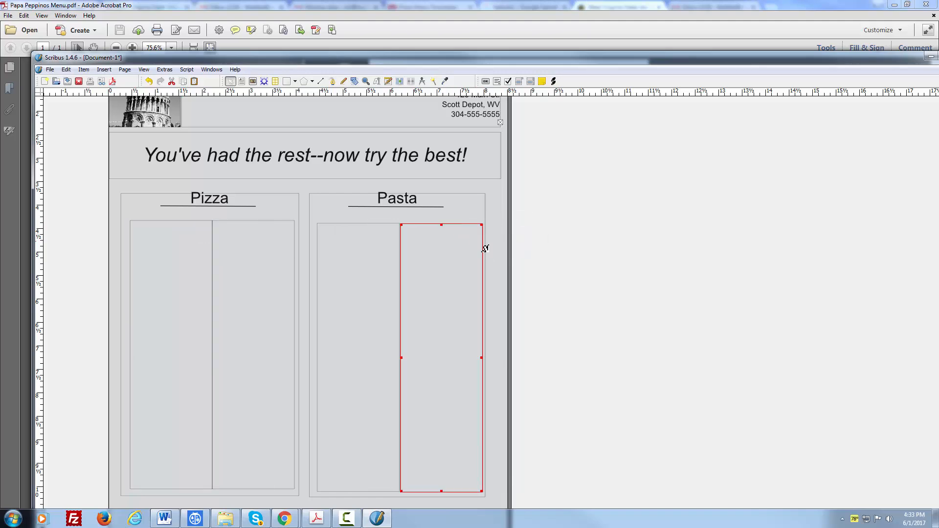
Narrow both Pizza column frames to about 1.6 in to leave a gap between them, and shift the right one slightly inward
{"action": "left_click", "coordinate": [212, 348]}
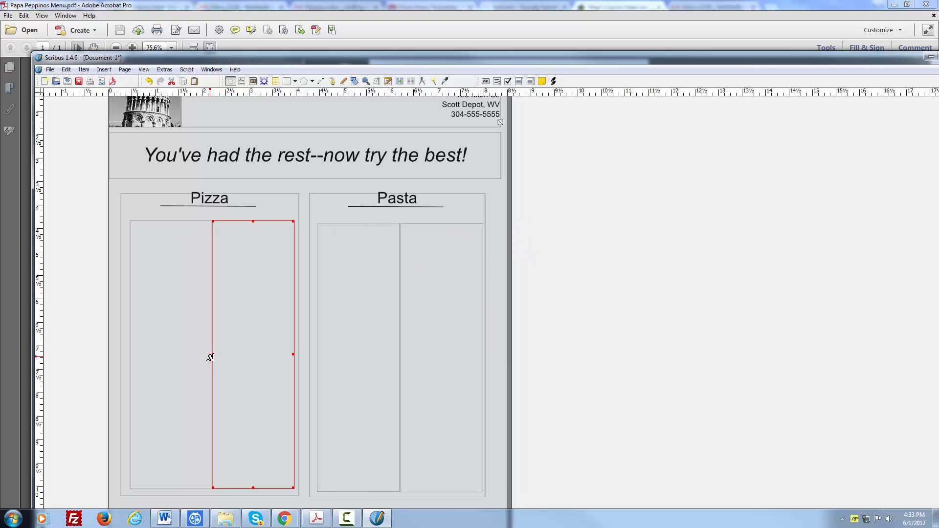
{"action": "left_click_drag", "start_coordinate": [213, 356], "coordinate": [206, 356]}
{"action": "left_click", "coordinate": [210, 357]}
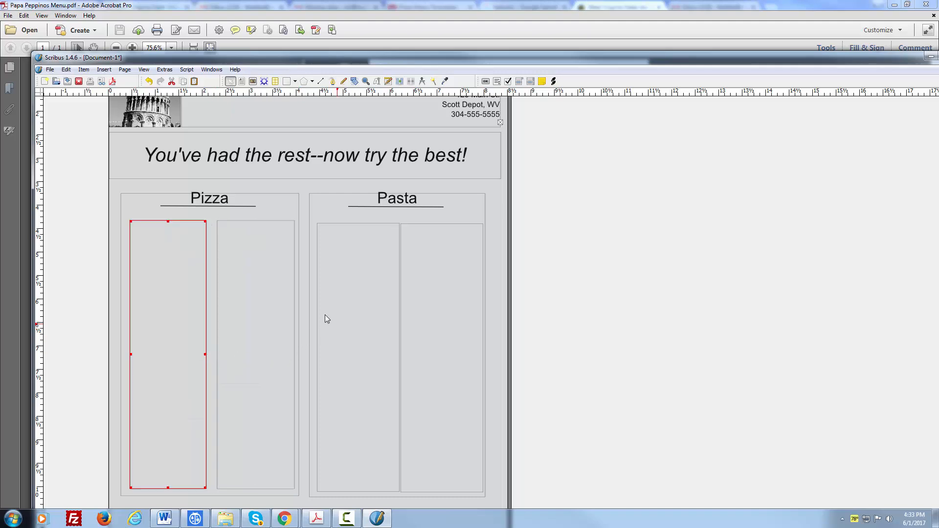
{"action": "left_click", "coordinate": [260, 225]}
{"action": "left_click_drag", "start_coordinate": [260, 226], "coordinate": [257, 224]}
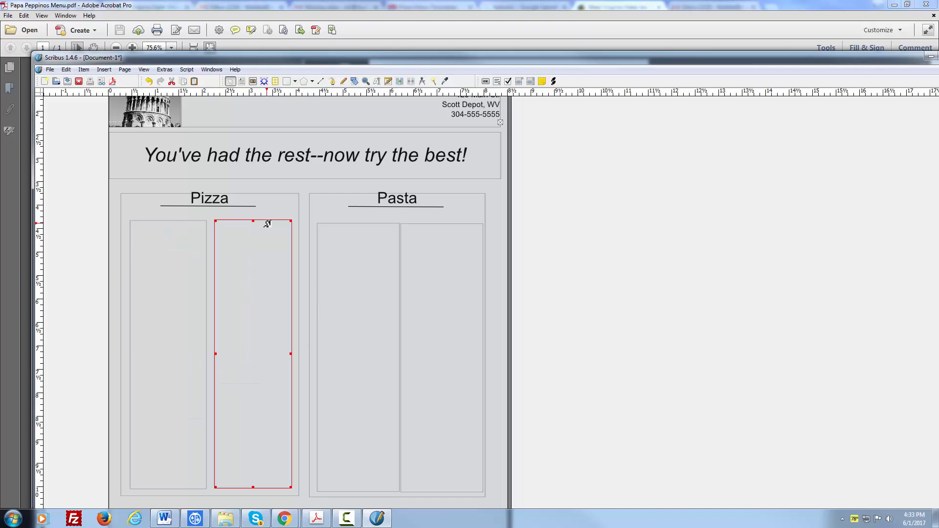
Narrow the left Pasta column frame to about 1.6 in and trim the right one's inner edge slightly to leave a gap between them
{"action": "left_click", "coordinate": [399, 279]}
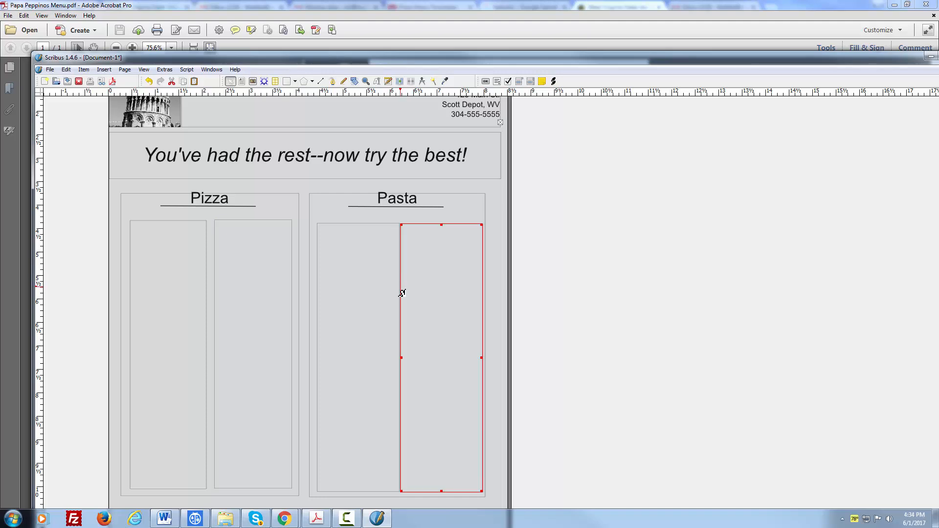
{"action": "left_click", "coordinate": [369, 352]}
{"action": "mouse_move", "coordinate": [399, 357]}
{"action": "left_mouse_down"}
{"action": "mouse_move", "coordinate": [389, 357]}
{"action": "mouse_move", "coordinate": [402, 357]}
{"action": "left_mouse_up"}
{"action": "left_click", "coordinate": [400, 357]}
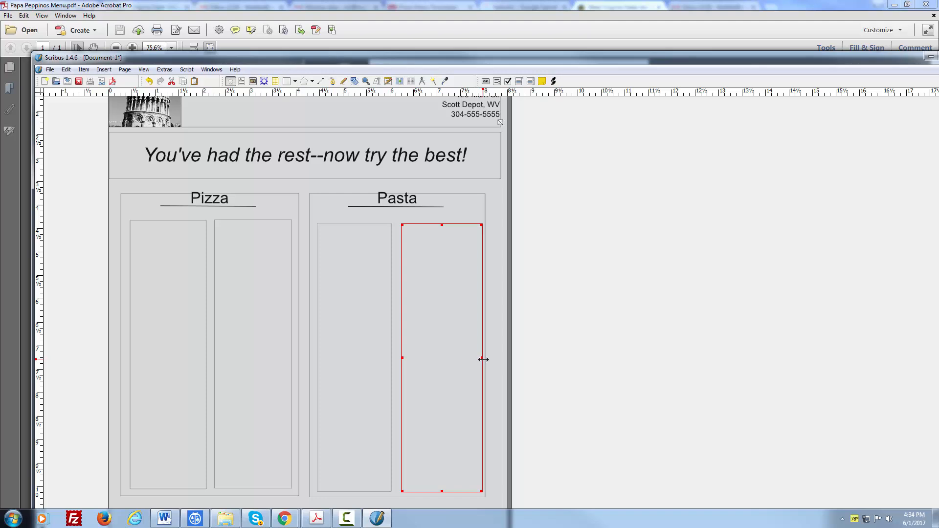
Narrow the right Pasta column frame from its outer edge to about 1.6 in wide
{"action": "left_click_drag", "start_coordinate": [481, 359], "coordinate": [476, 360]}
{"action": "left_click", "coordinate": [505, 354]}
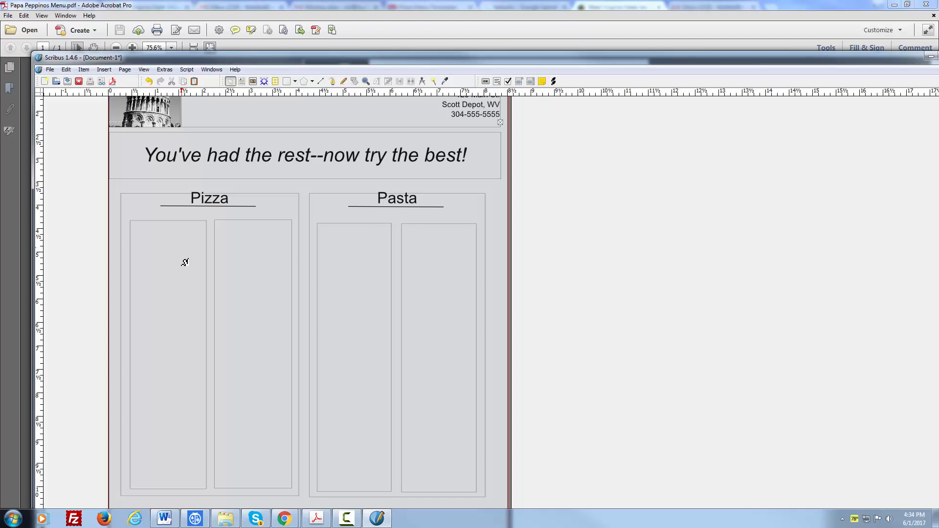
Import the text of Pizzas.doc into the left column frame under the Pizza heading
{"action": "left_click", "coordinate": [151, 252]}
{"action": "right_click", "coordinate": [152, 251]}
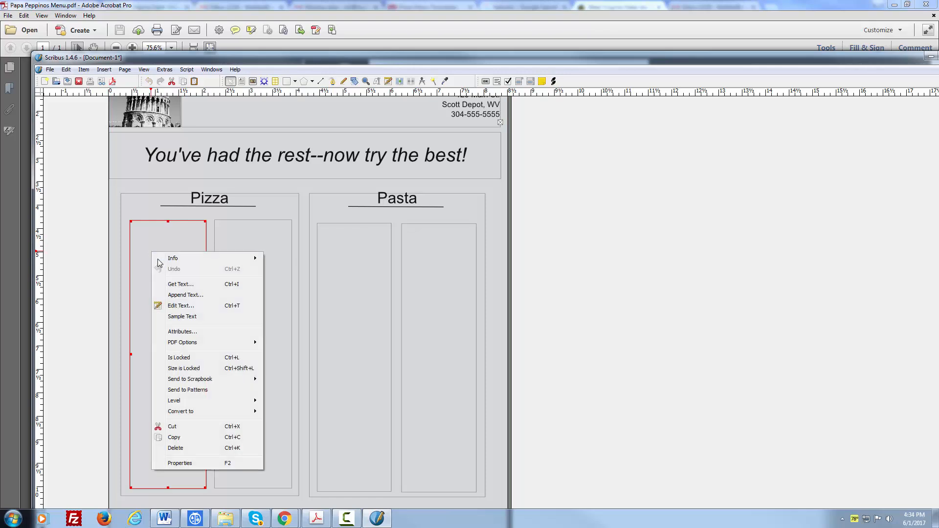
{"action": "left_click", "coordinate": [182, 286]}
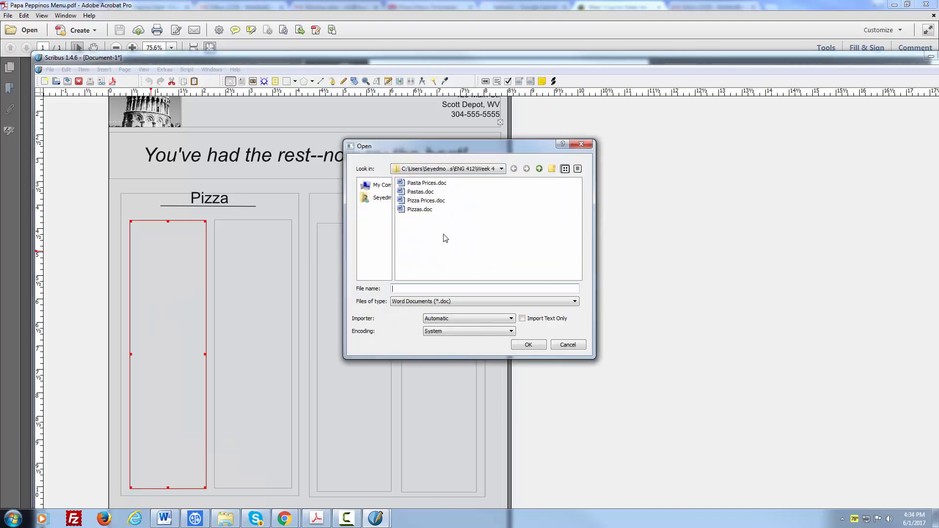
{"action": "left_click", "coordinate": [418, 212]}
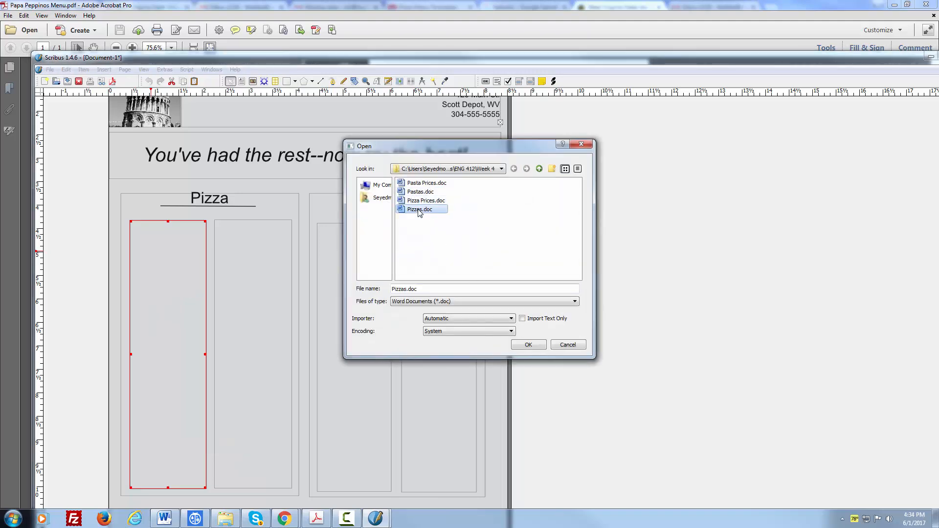
{"action": "left_click", "coordinate": [528, 347]}
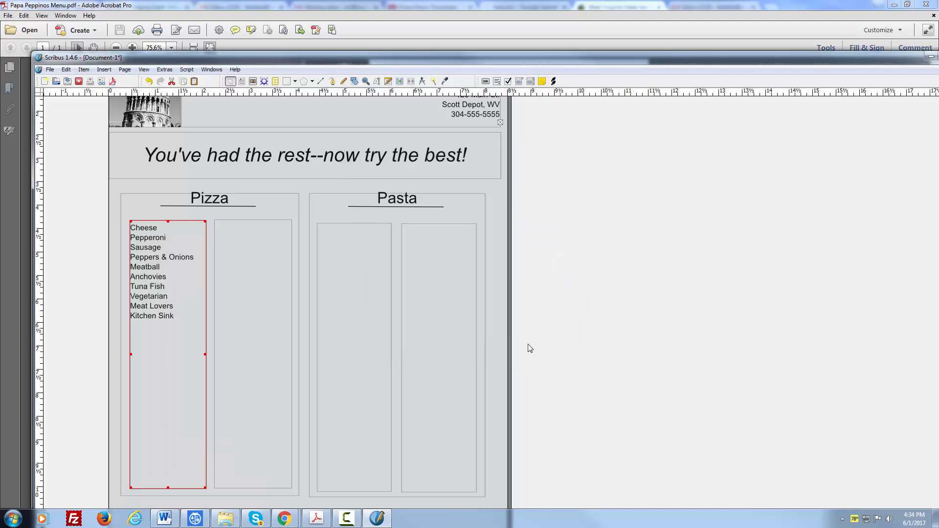
Import the text of Pizza Prices.doc into the right column frame under the Pizza heading
{"action": "right_click", "coordinate": [245, 290]}
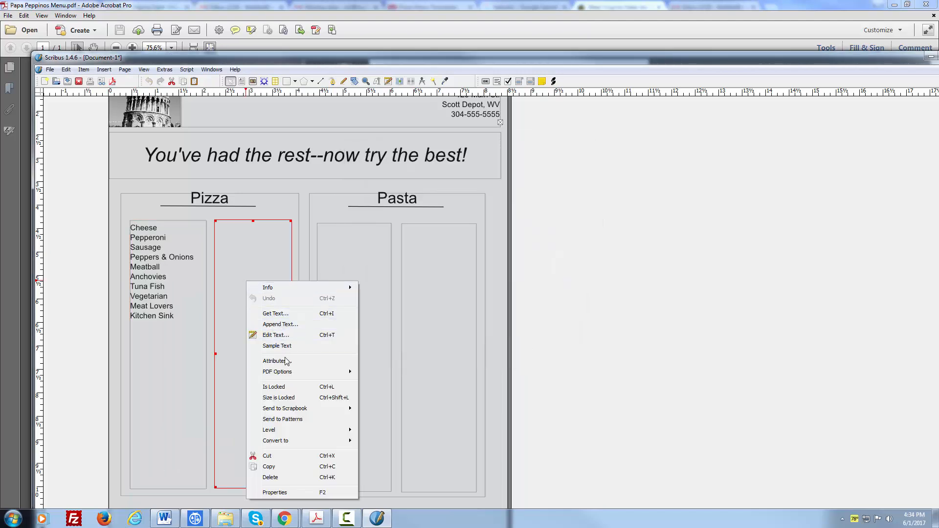
{"action": "left_click", "coordinate": [277, 315]}
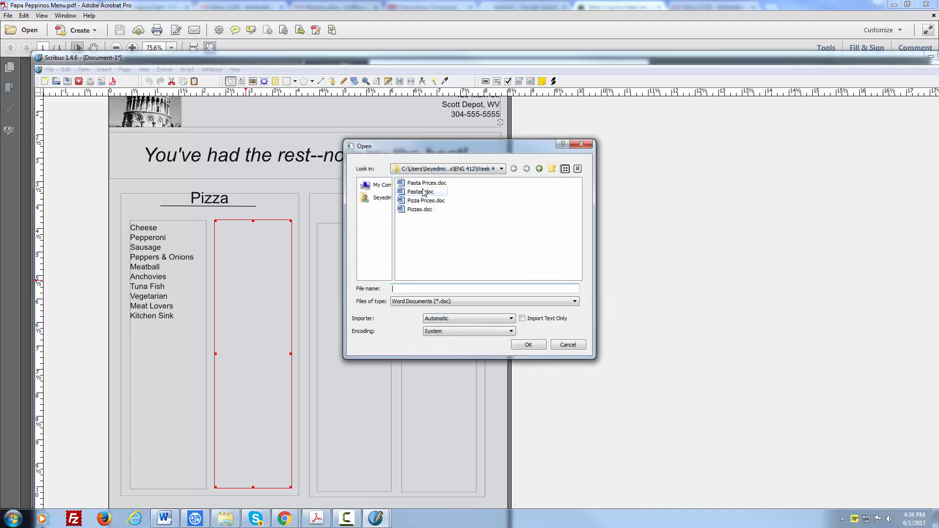
{"action": "left_click", "coordinate": [425, 200]}
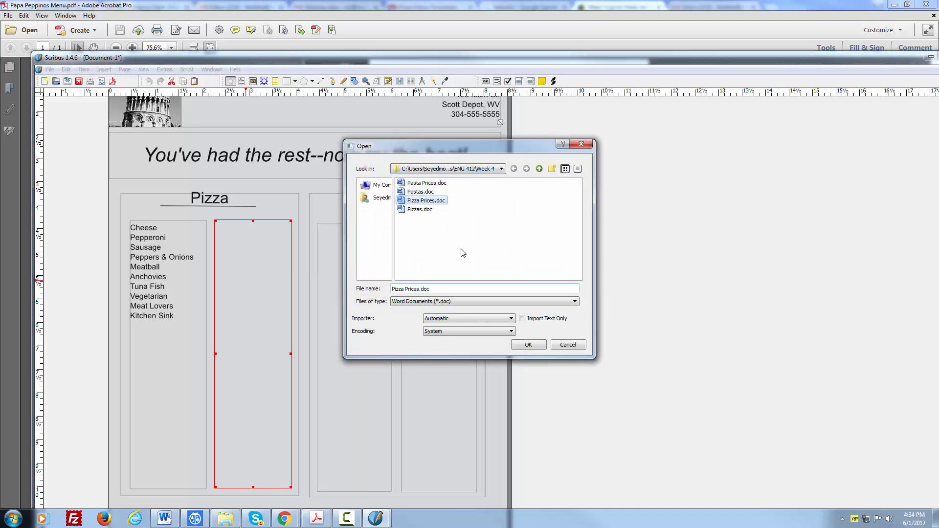
{"action": "left_click", "coordinate": [530, 346]}
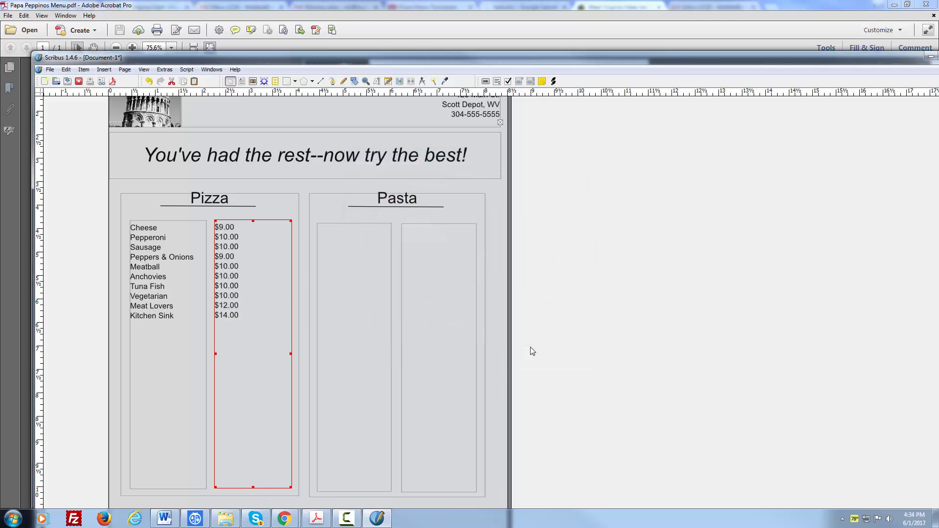
Import the text of Pastas.doc into the left column frame under the Pasta heading
{"action": "left_click", "coordinate": [347, 254]}
{"action": "right_click", "coordinate": [346, 253]}
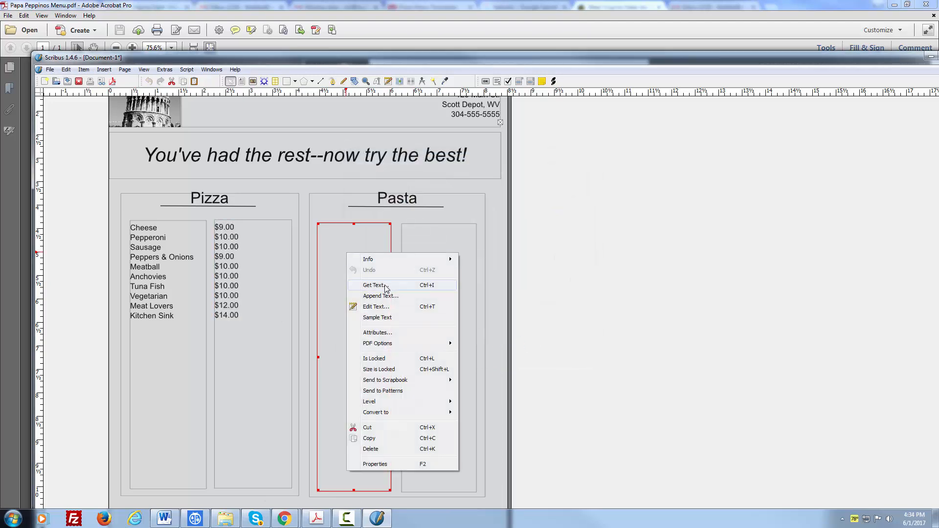
{"action": "left_click", "coordinate": [386, 289]}
{"action": "left_click", "coordinate": [421, 192]}
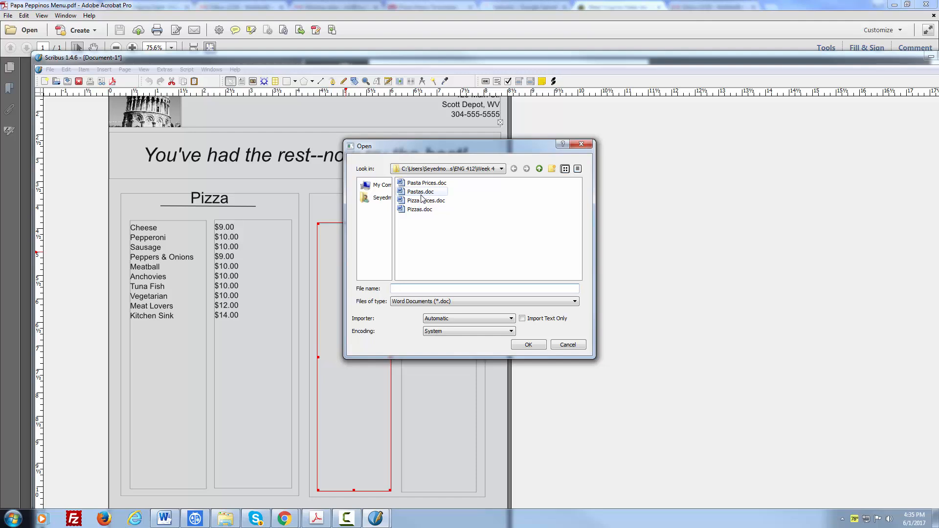
{"action": "left_click", "coordinate": [529, 346]}
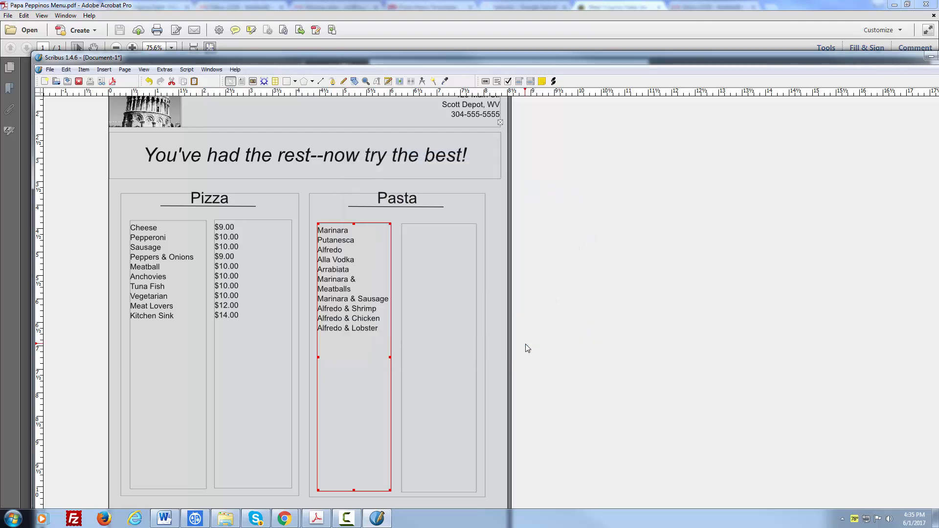
Import the text of Pasta Prices.doc into the right column frame under the Pasta heading
{"action": "right_click", "coordinate": [415, 269]}
{"action": "left_click", "coordinate": [450, 305]}
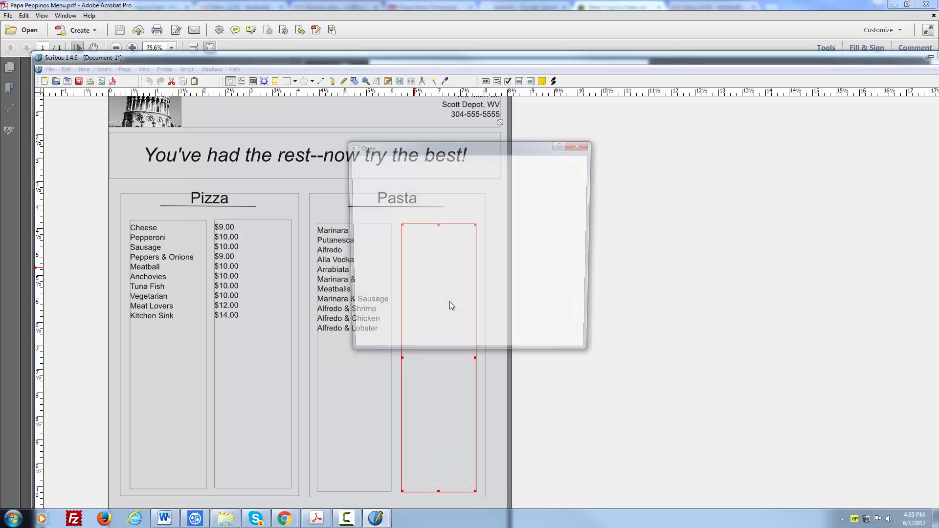
{"action": "left_click", "coordinate": [427, 182]}
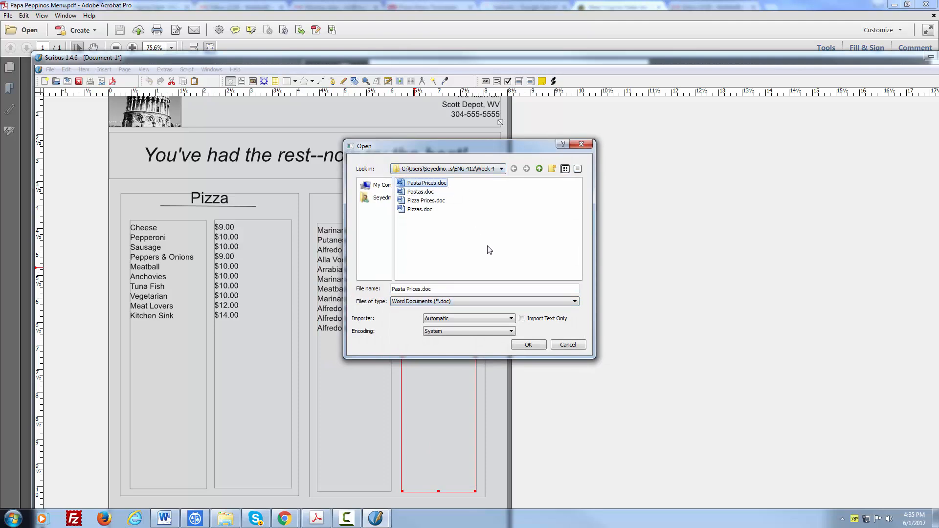
{"action": "left_click", "coordinate": [527, 345]}
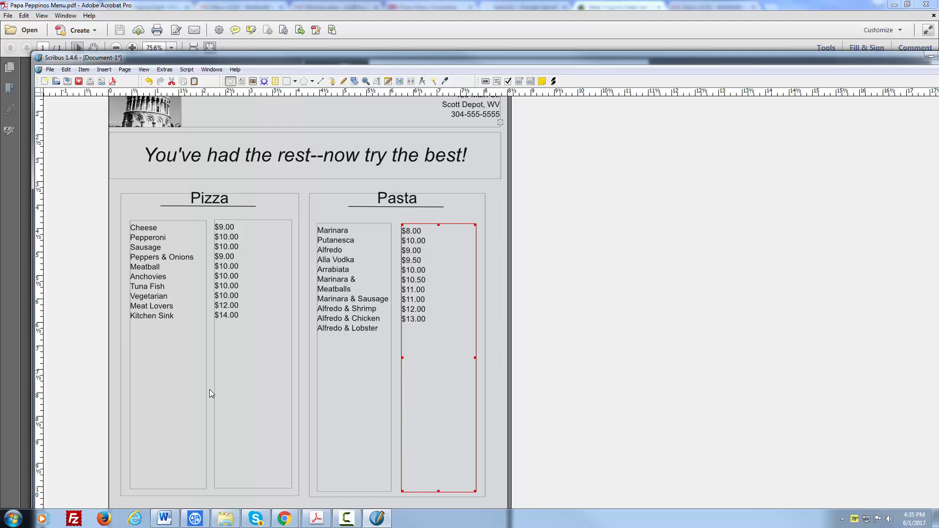
Open the text properties of the pizza names frame and set its fixed line spacing to 24 pt
{"action": "left_click", "coordinate": [133, 228]}
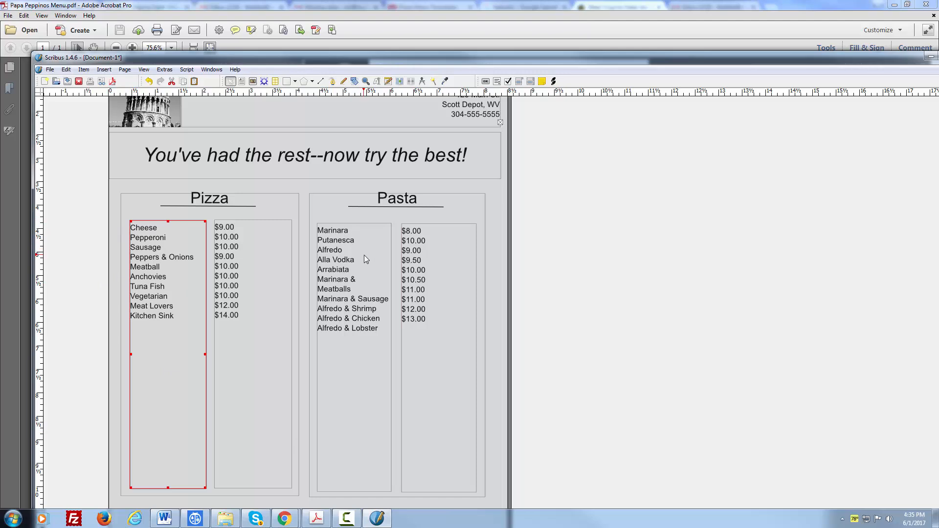
{"action": "left_click", "coordinate": [212, 69]}
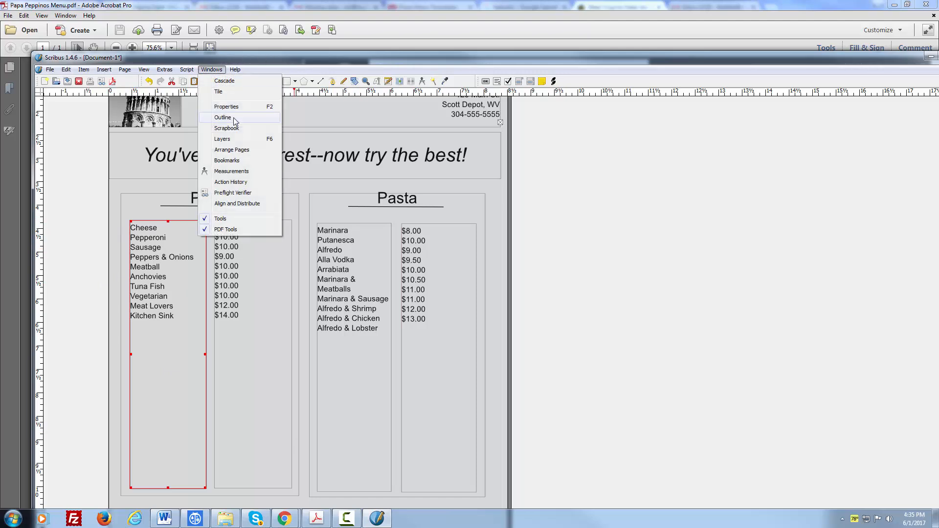
{"action": "left_click", "coordinate": [231, 107]}
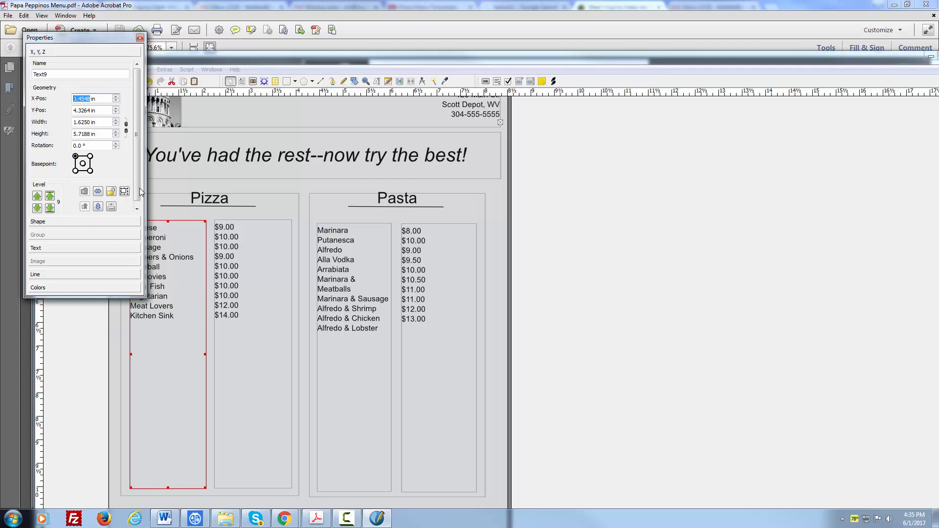
{"action": "left_click", "coordinate": [52, 249]}
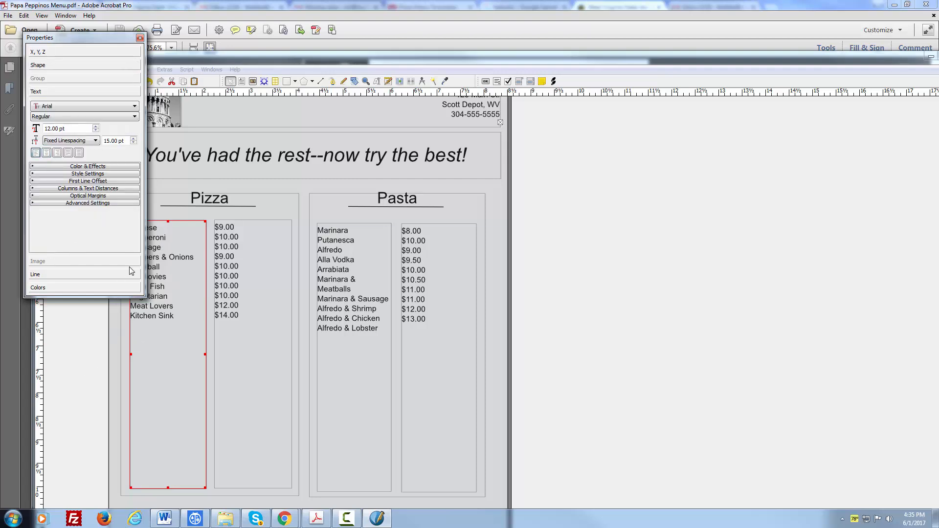
{"action": "left_click", "coordinate": [134, 143]}
{"action": "left_click", "coordinate": [134, 139]}
{"action": "left_click", "coordinate": [134, 139]}
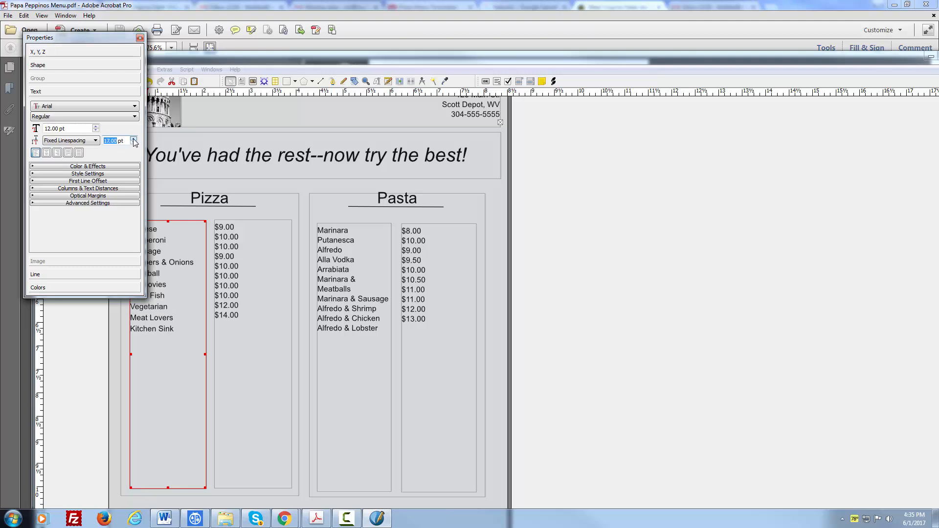
{"action": "left_click", "coordinate": [133, 139]}
{"action": "left_click", "coordinate": [133, 140]}
{"action": "left_click", "coordinate": [133, 139]}
{"action": "left_click", "coordinate": [133, 140]}
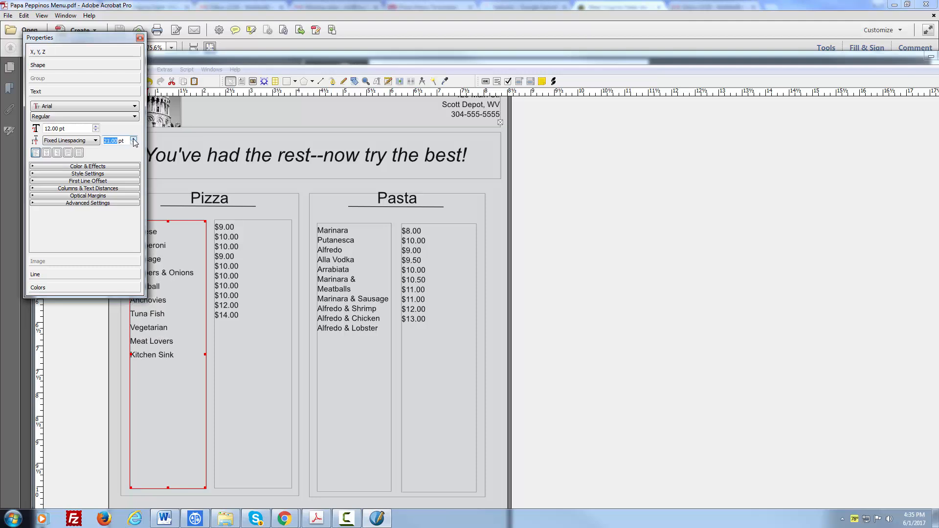
{"action": "left_click", "coordinate": [134, 139]}
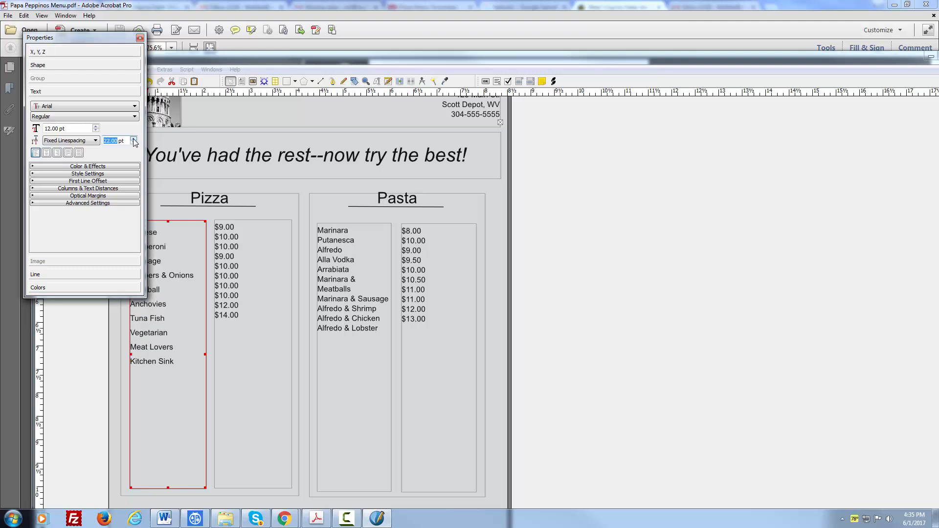
{"action": "left_click", "coordinate": [133, 140]}
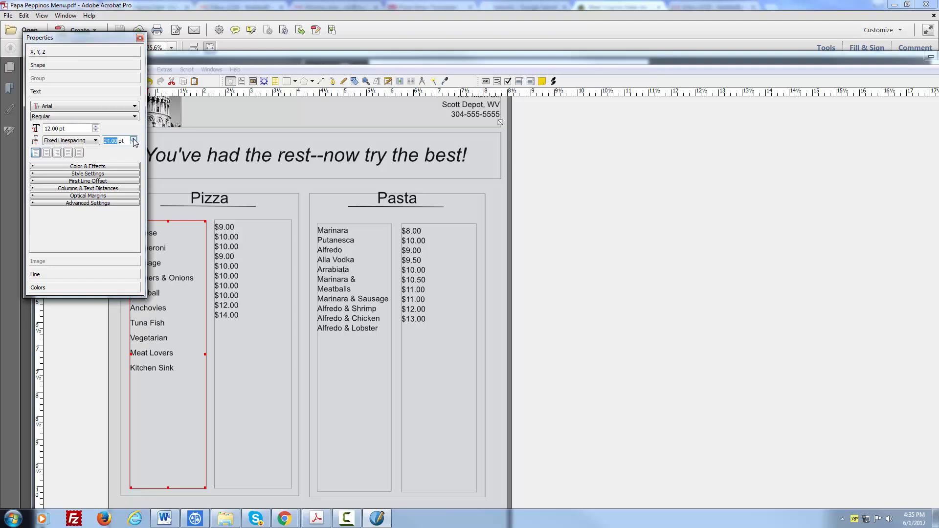
{"action": "left_click", "coordinate": [133, 139]}
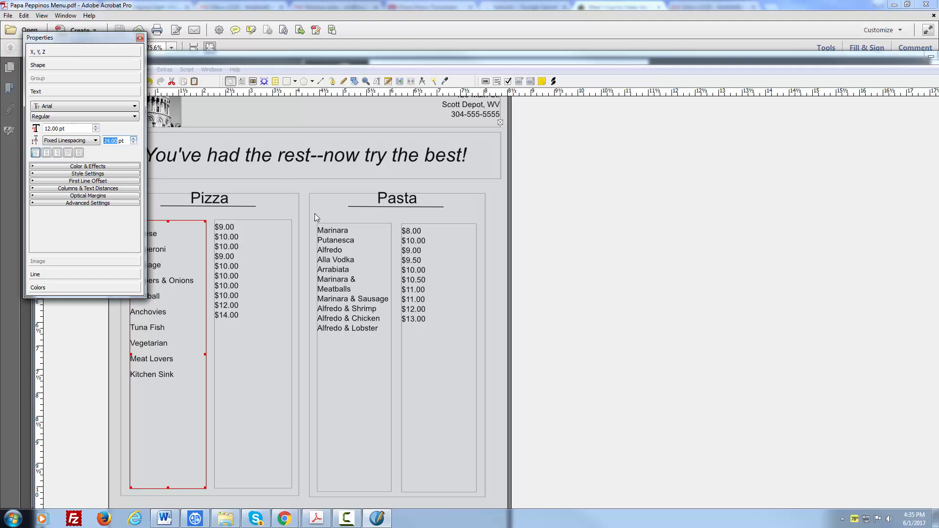
Set the fixed line spacing of the pizza prices frame to 24 pt
{"action": "left_click", "coordinate": [226, 260]}
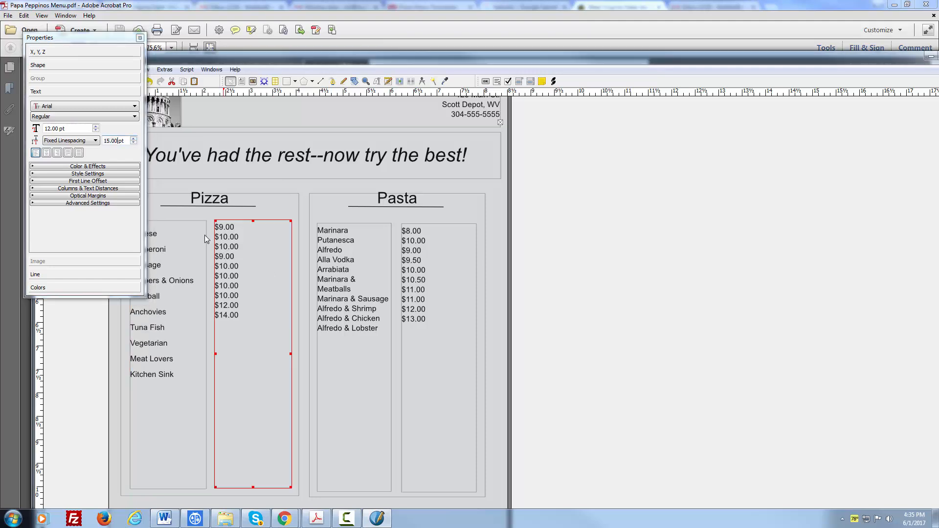
{"action": "left_click", "coordinate": [134, 140]}
{"action": "left_click", "coordinate": [134, 139]}
{"action": "left_click", "coordinate": [134, 139]}
{"action": "left_click", "coordinate": [134, 139]}
{"action": "left_click", "coordinate": [133, 139]}
{"action": "left_click", "coordinate": [134, 140]}
{"action": "left_click", "coordinate": [133, 140]}
{"action": "left_click", "coordinate": [133, 140]}
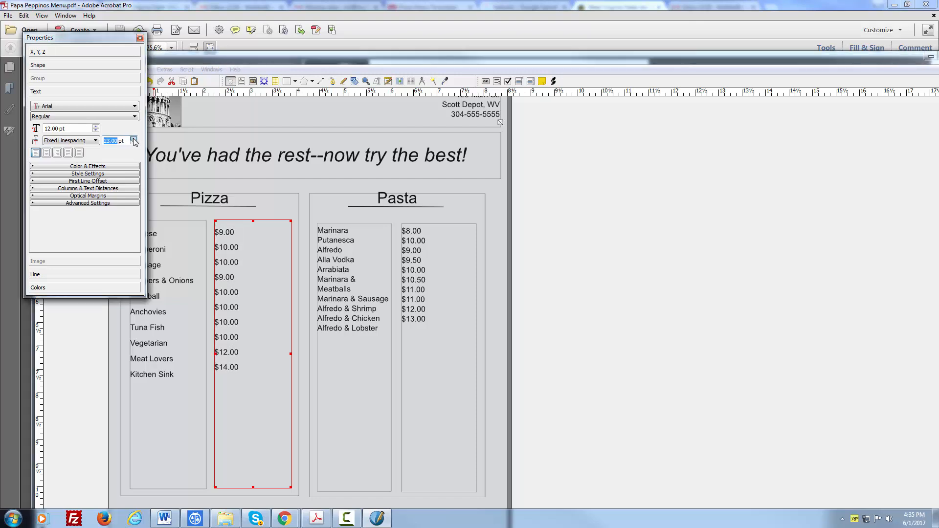
{"action": "left_click", "coordinate": [134, 139]}
Set the fixed line spacing of the pasta names frame to 24 pt
{"action": "left_click", "coordinate": [353, 311]}
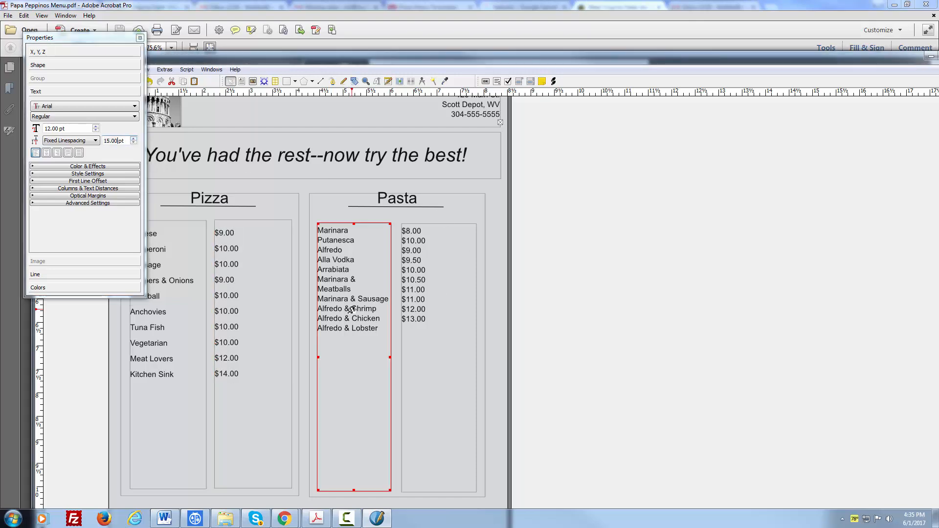
{"action": "left_click", "coordinate": [134, 139]}
{"action": "left_click", "coordinate": [134, 139]}
{"action": "left_click", "coordinate": [133, 139]}
{"action": "left_click", "coordinate": [134, 140]}
{"action": "left_click", "coordinate": [133, 139]}
{"action": "left_click", "coordinate": [133, 139]}
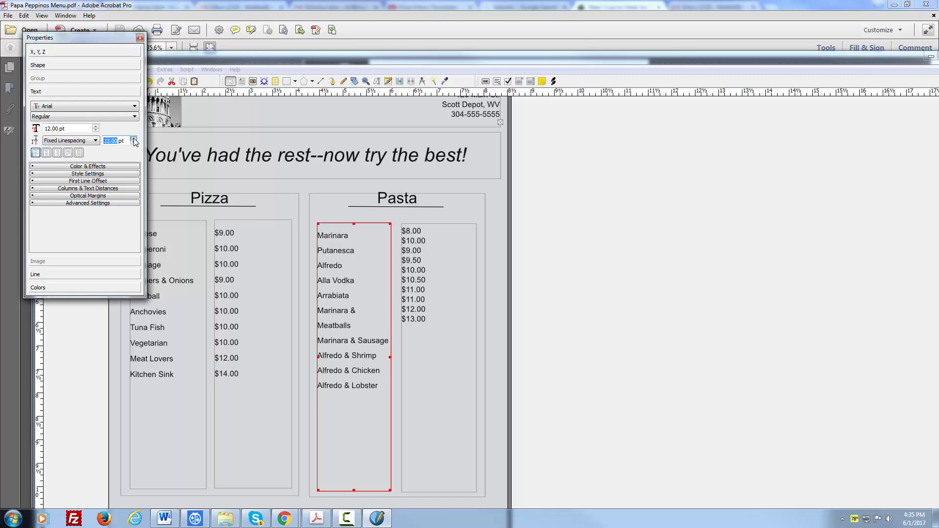
{"action": "left_click", "coordinate": [134, 139]}
{"action": "left_click", "coordinate": [134, 140]}
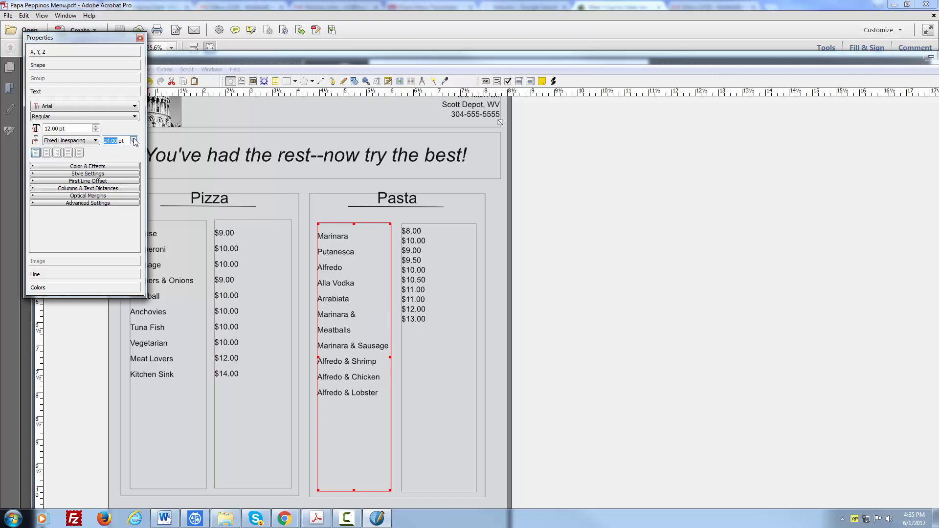
Set the fixed line spacing of the pasta prices frame to 24 pt
{"action": "left_click", "coordinate": [409, 258]}
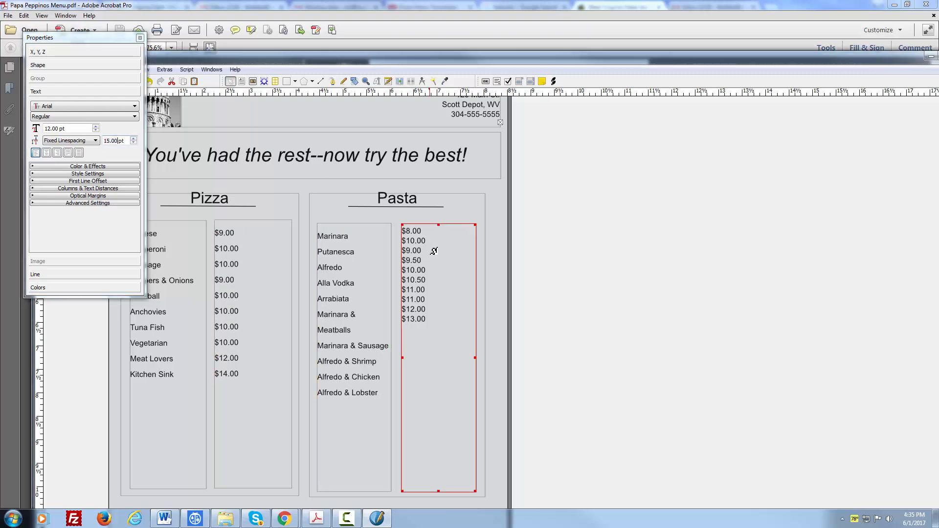
{"action": "left_click_drag", "start_coordinate": [133, 139], "coordinate": [133, 139]}
{"action": "left_click", "coordinate": [133, 139]}
{"action": "left_click", "coordinate": [133, 139]}
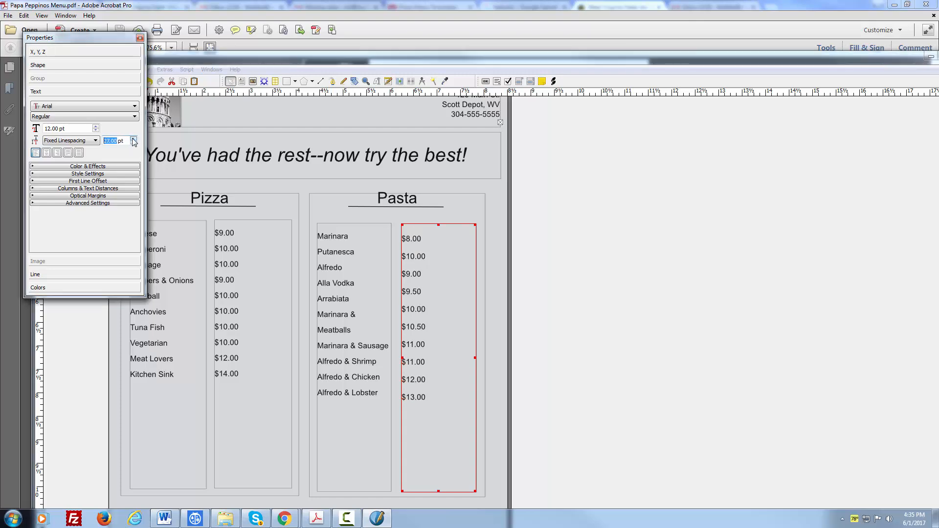
{"action": "left_click", "coordinate": [134, 143]}
{"action": "left_click", "coordinate": [133, 143]}
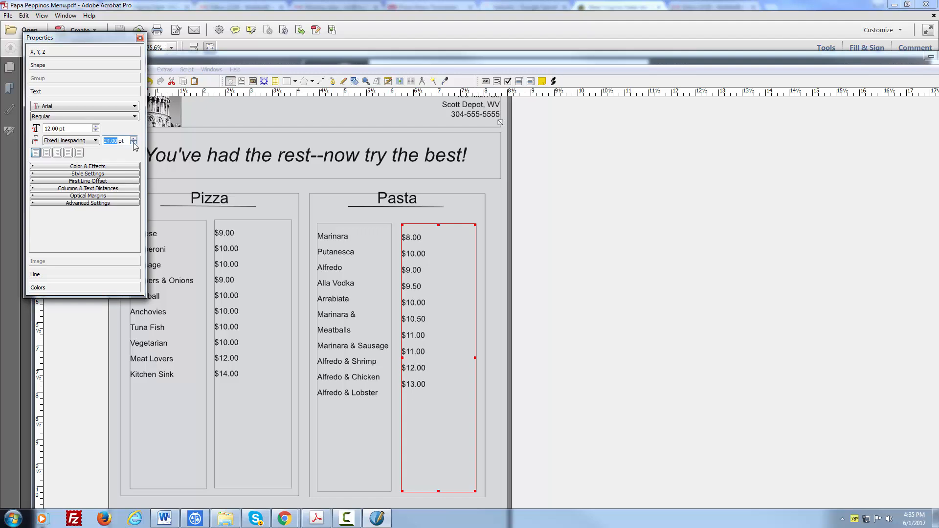
Widen the pasta names frame slightly to fit "Marinara & Meatballs" on one line
{"action": "left_click", "coordinate": [347, 379]}
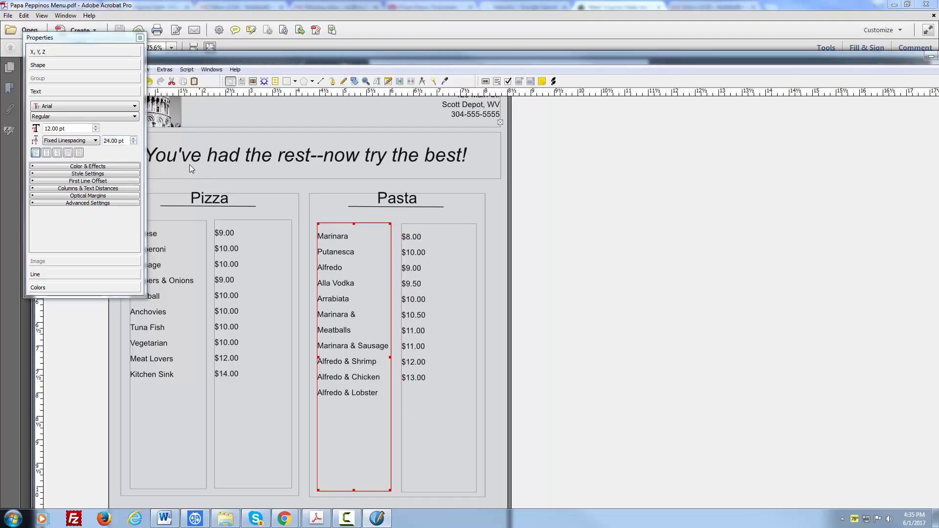
{"action": "left_click", "coordinate": [473, 397]}
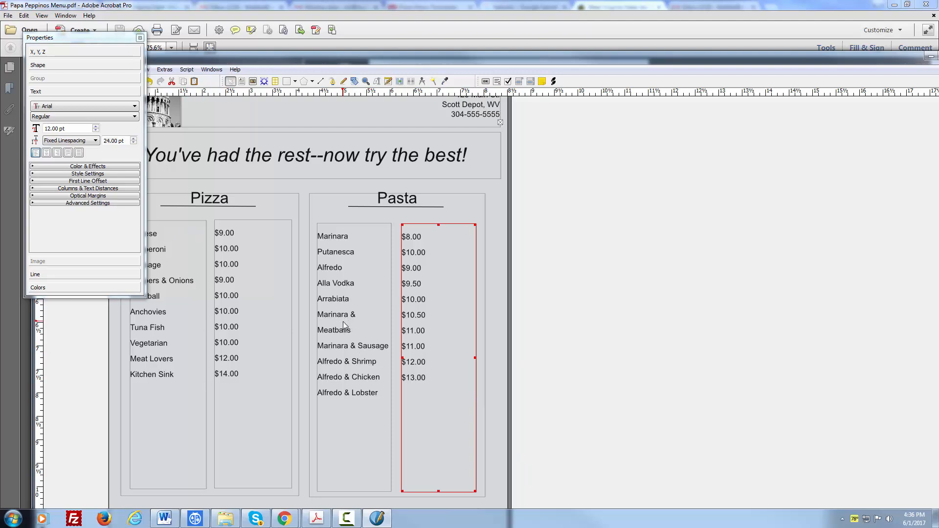
{"action": "left_click", "coordinate": [389, 321]}
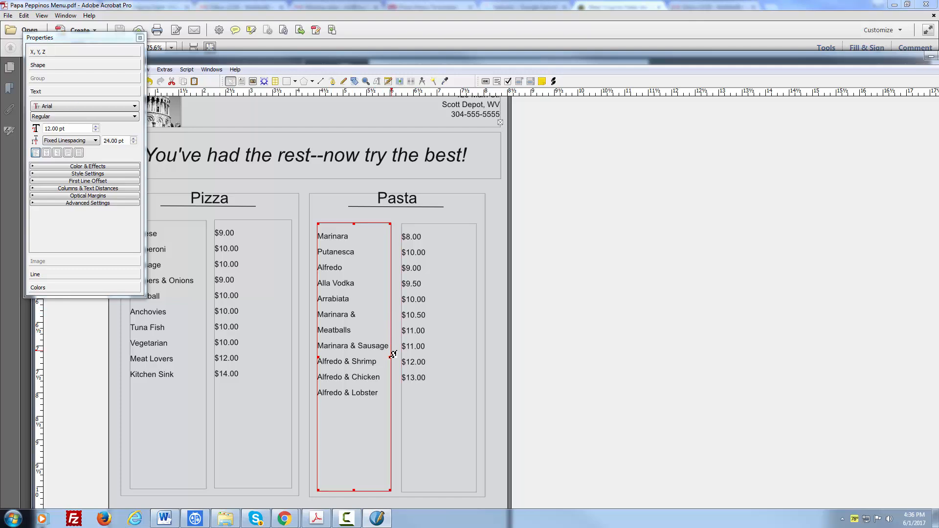
{"action": "left_click_drag", "start_coordinate": [389, 357], "coordinate": [394, 356]}
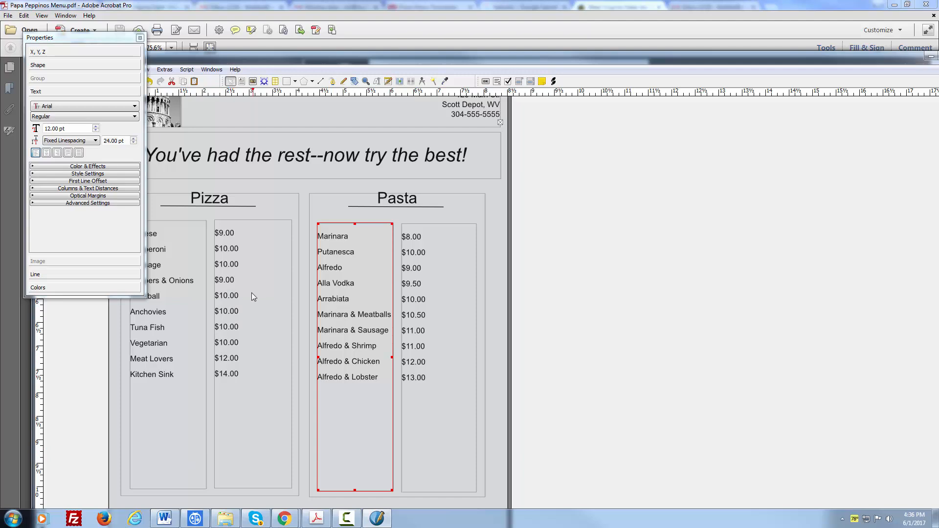
Right-align the text in the pizza prices frame and the pasta prices frame, and close the properties
{"action": "left_click", "coordinate": [239, 297]}
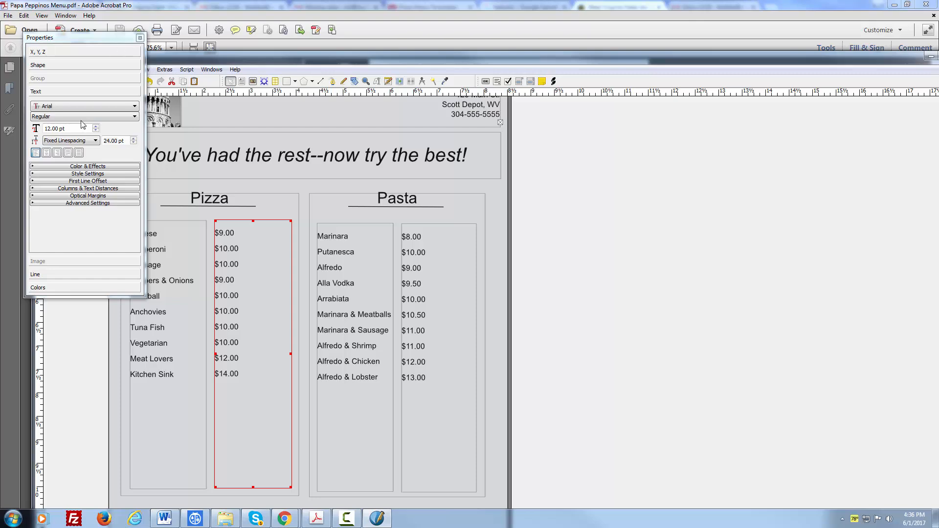
{"action": "left_click", "coordinate": [52, 92]}
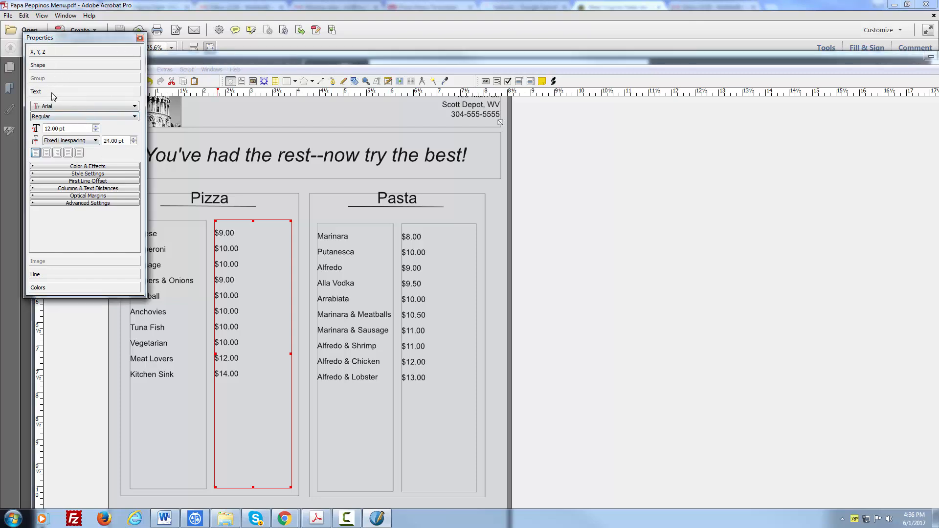
{"action": "left_click", "coordinate": [58, 154]}
{"action": "left_click", "coordinate": [423, 257]}
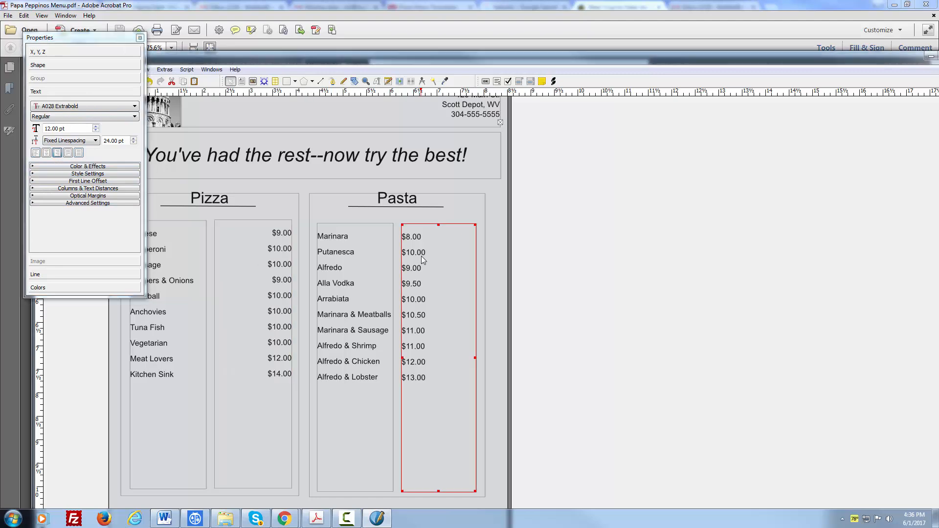
{"action": "left_click", "coordinate": [58, 154]}
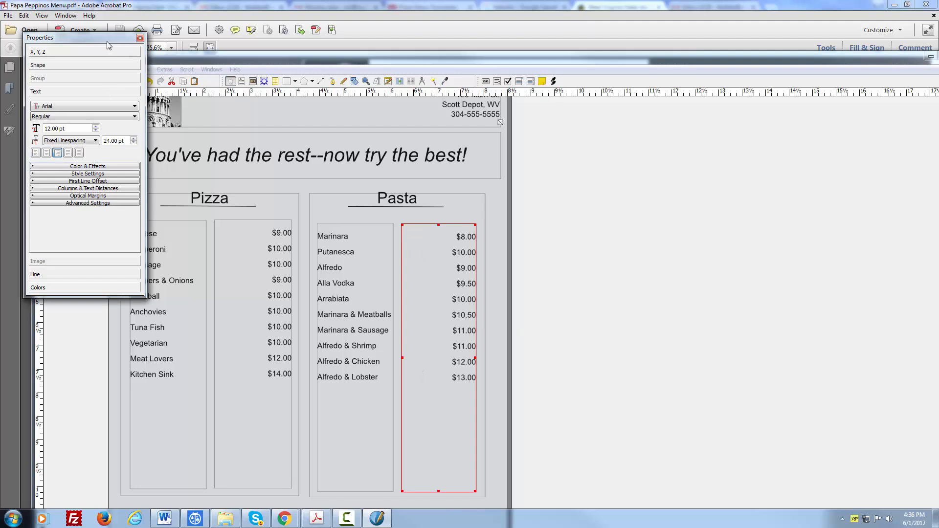
{"action": "left_click", "coordinate": [140, 37]}
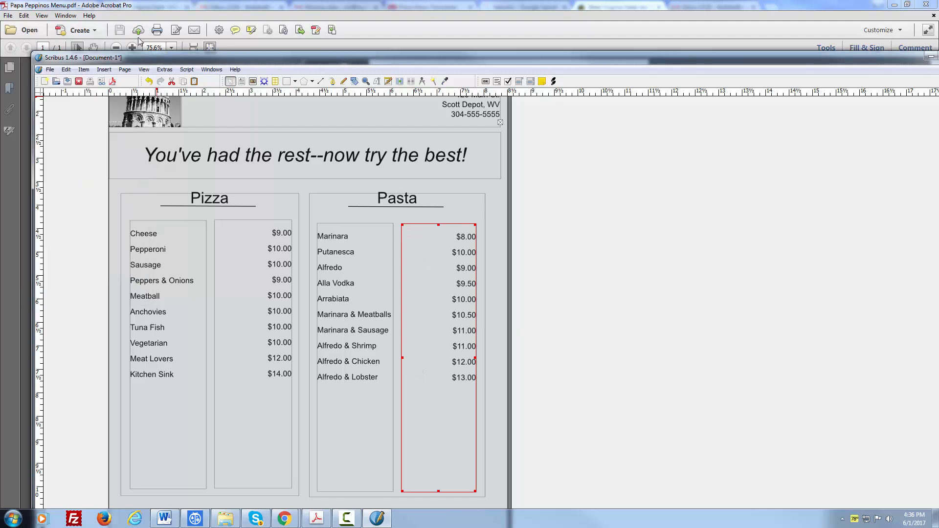
Export all pages as Document-1.pdf, ignoring the preflight errors, and switch to Adobe Acrobat Pro to view the original menu
{"action": "left_click", "coordinate": [50, 70]}
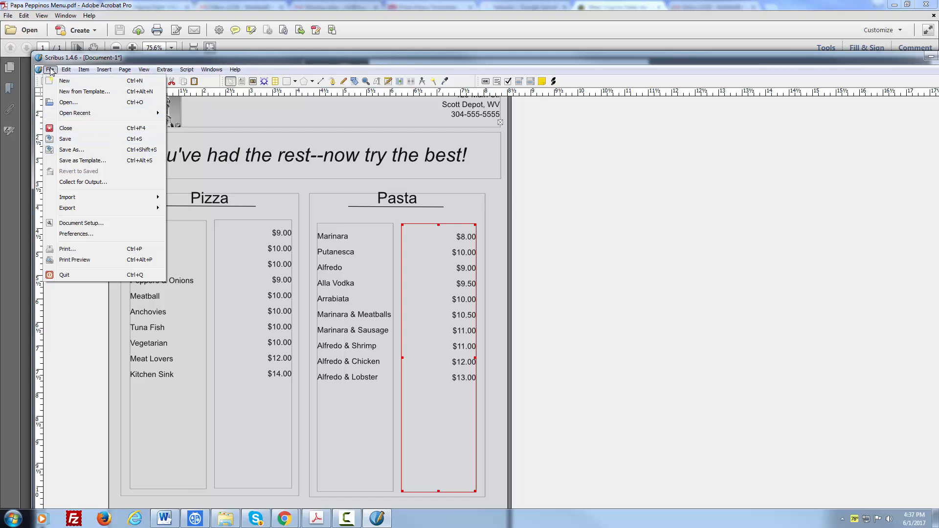
{"action": "mouse_move", "coordinate": [76, 207]}
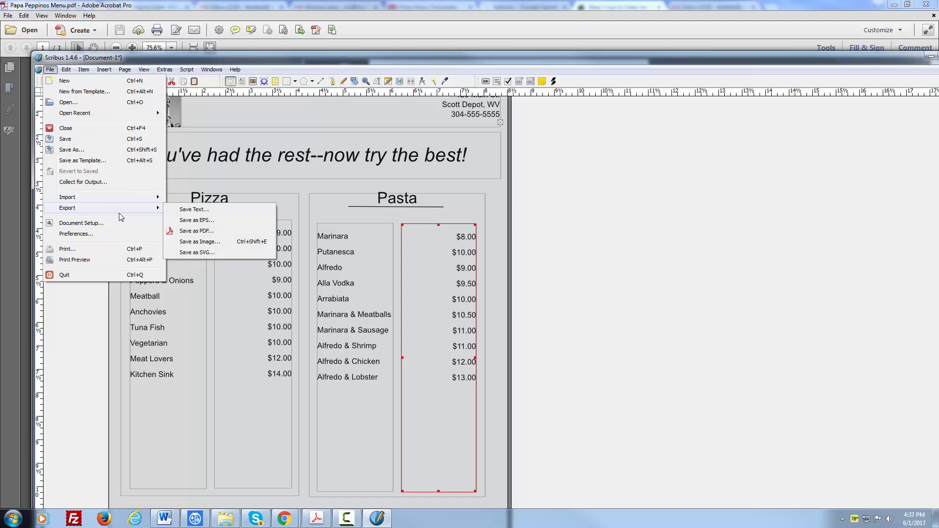
{"action": "left_click", "coordinate": [199, 232]}
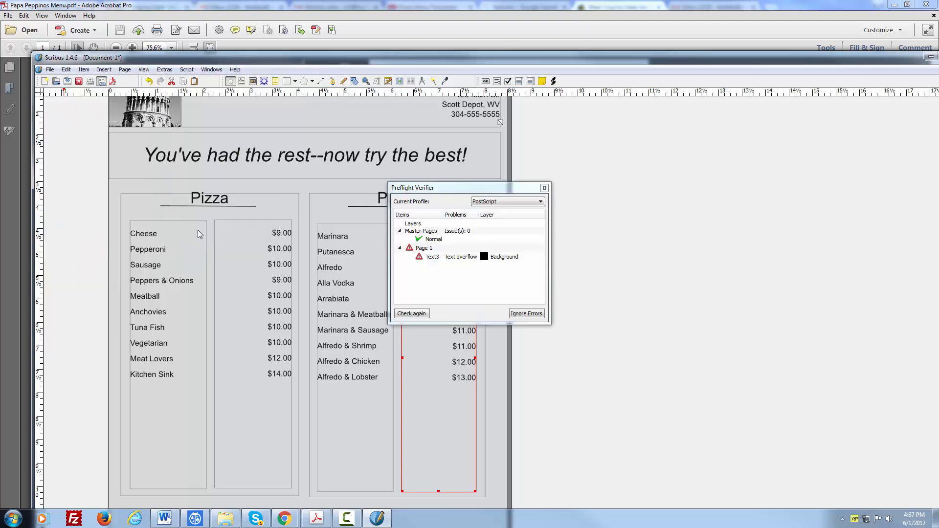
{"action": "left_click", "coordinate": [527, 314]}
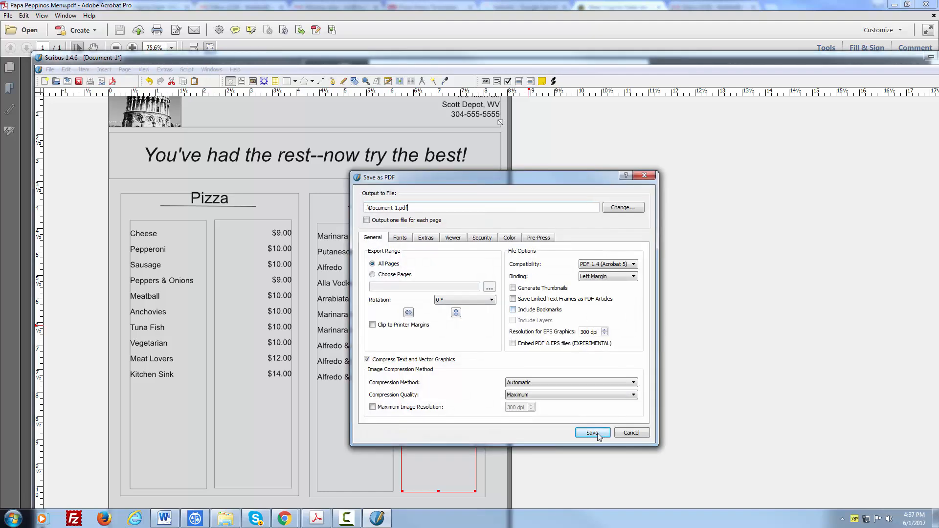
{"action": "left_click", "coordinate": [592, 433]}
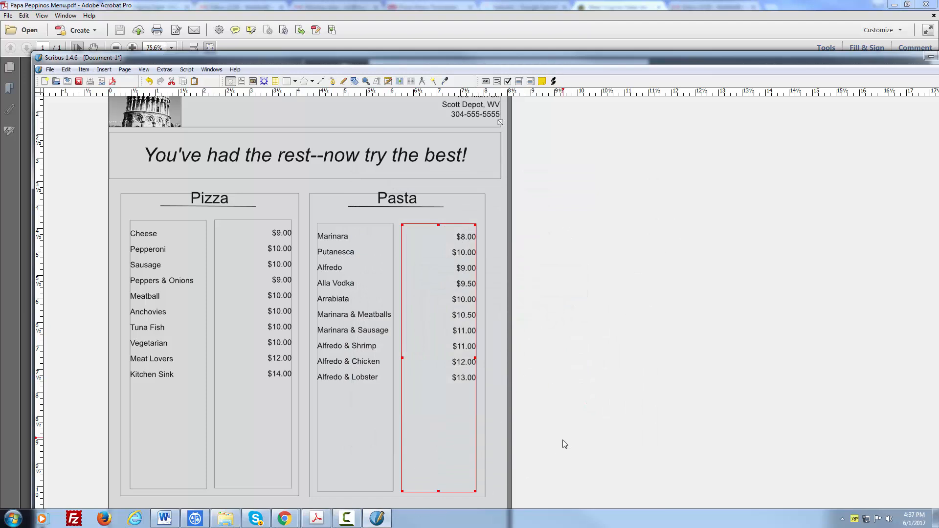
{"action": "left_click", "coordinate": [316, 518]}
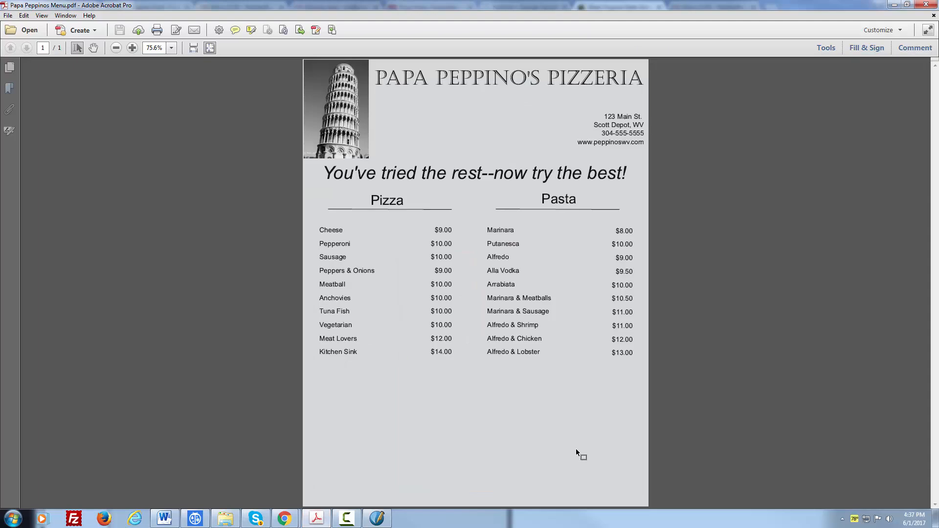